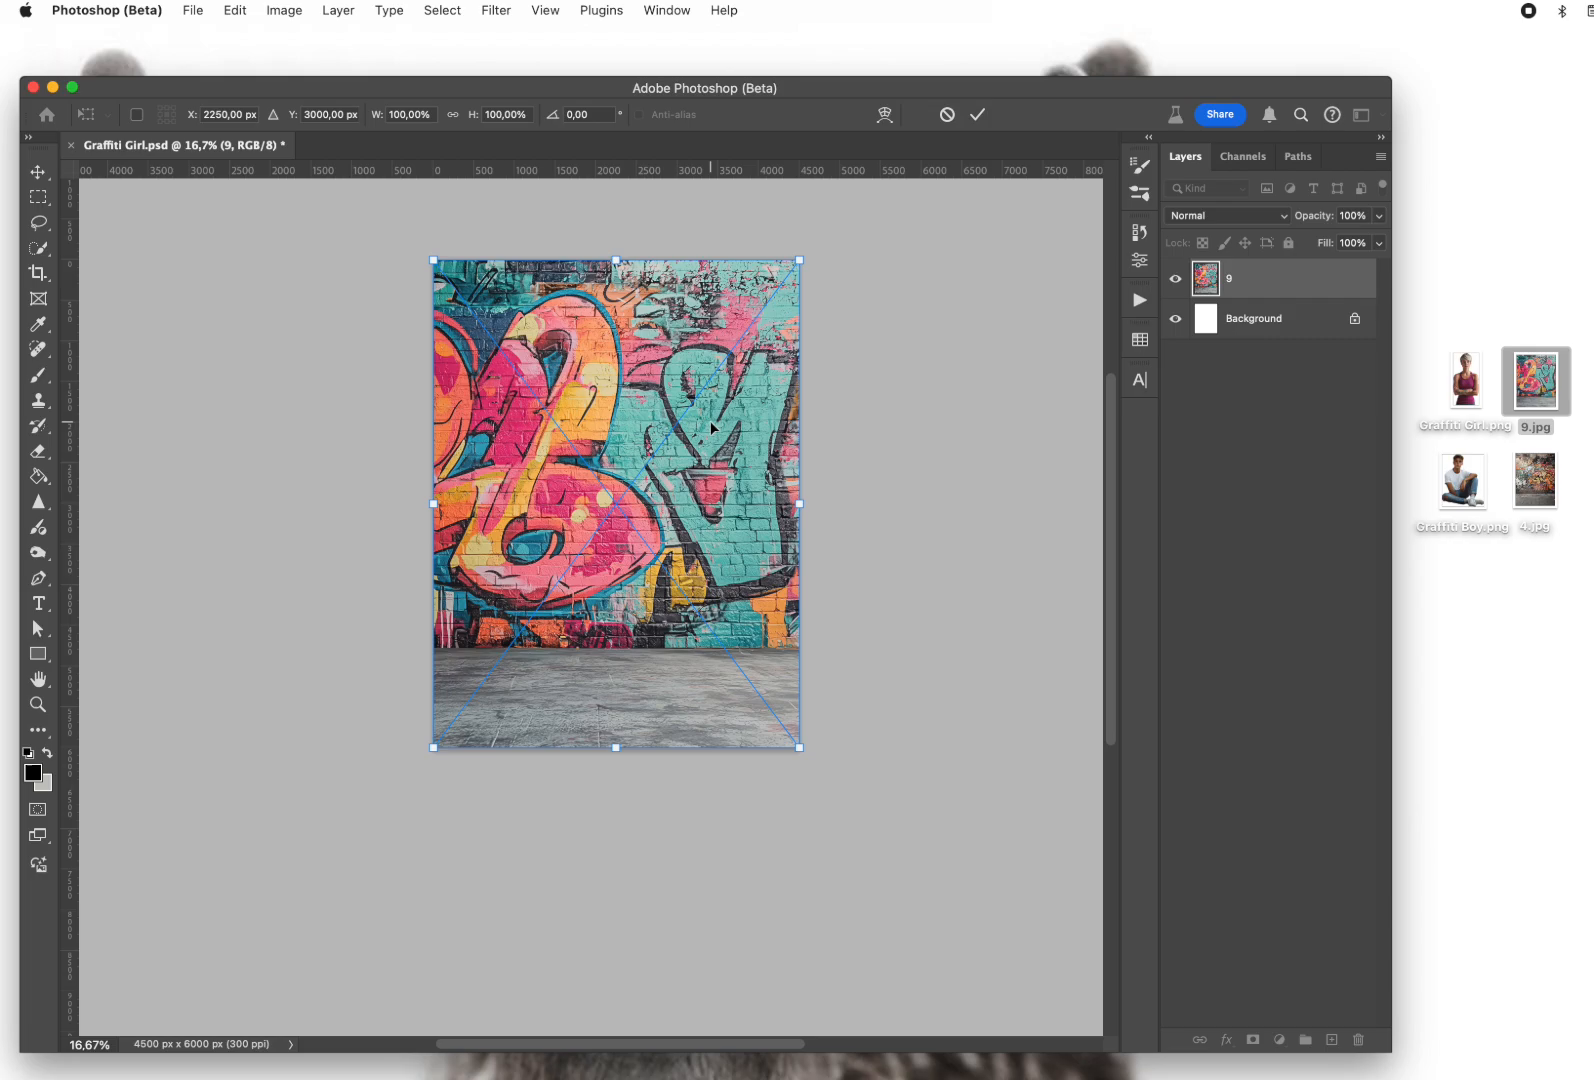
Finish placing the graffiti wall image and place Graffiti Girl.png over it at its default size
{"action": "left_click", "coordinate": [978, 116]}
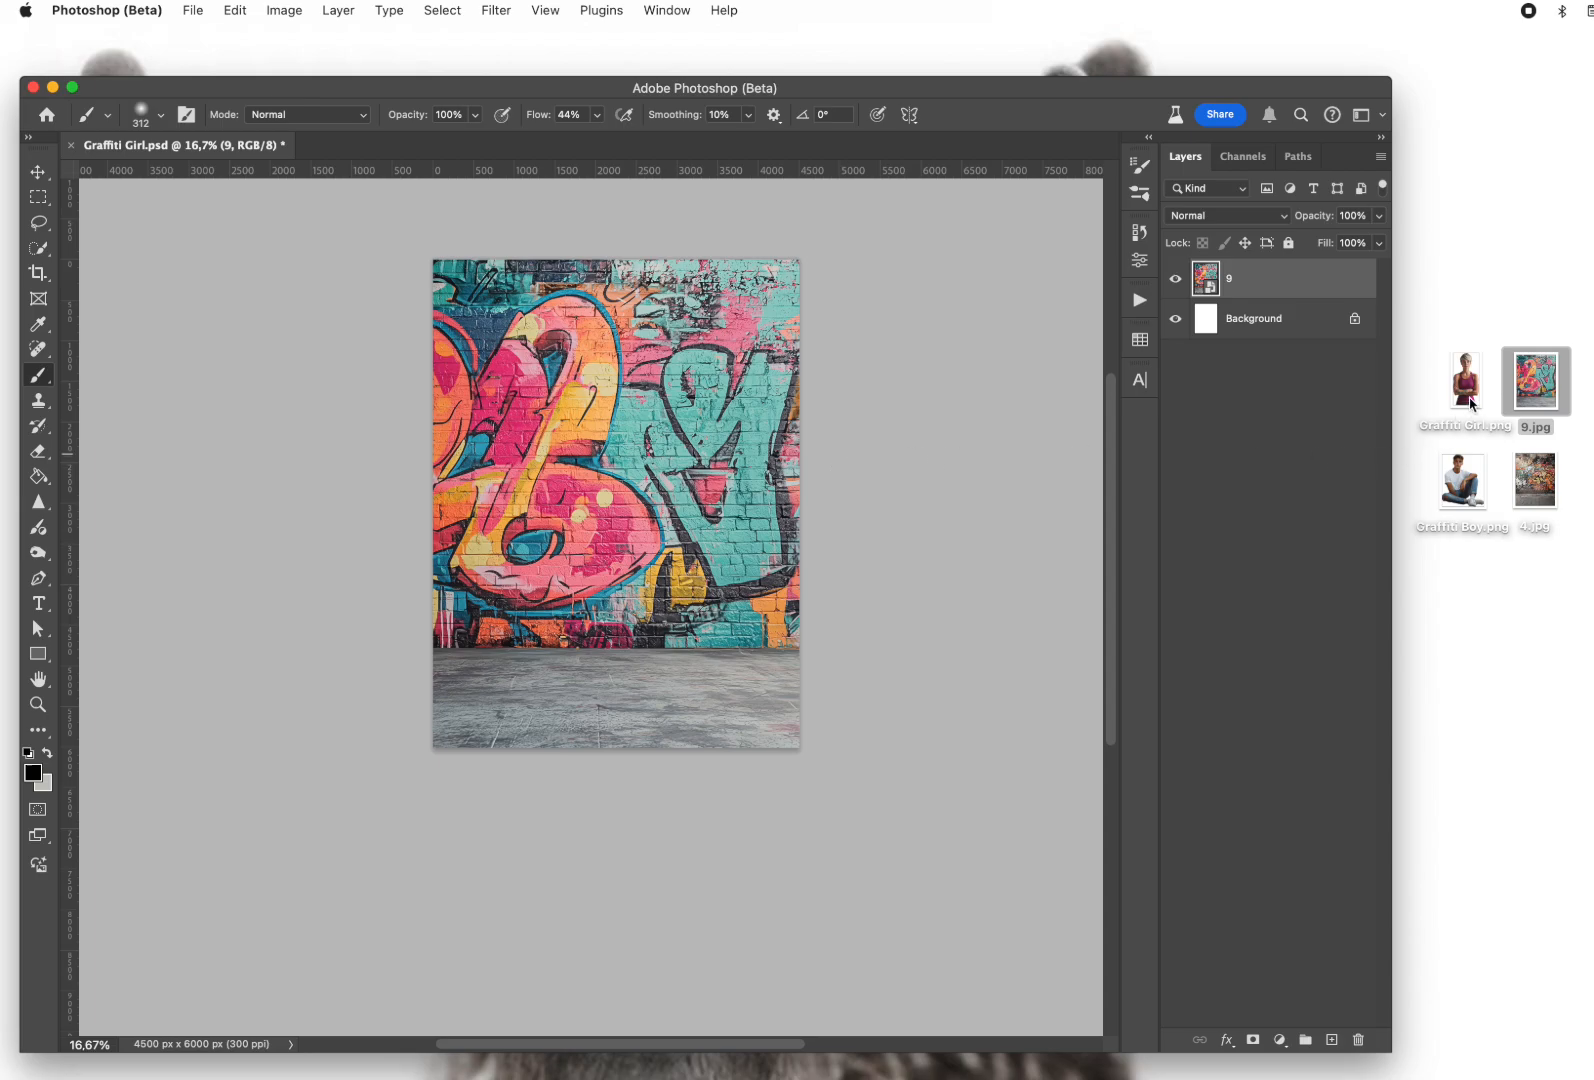
{"action": "left_click_drag", "start_coordinate": [1471, 404], "coordinate": [634, 397]}
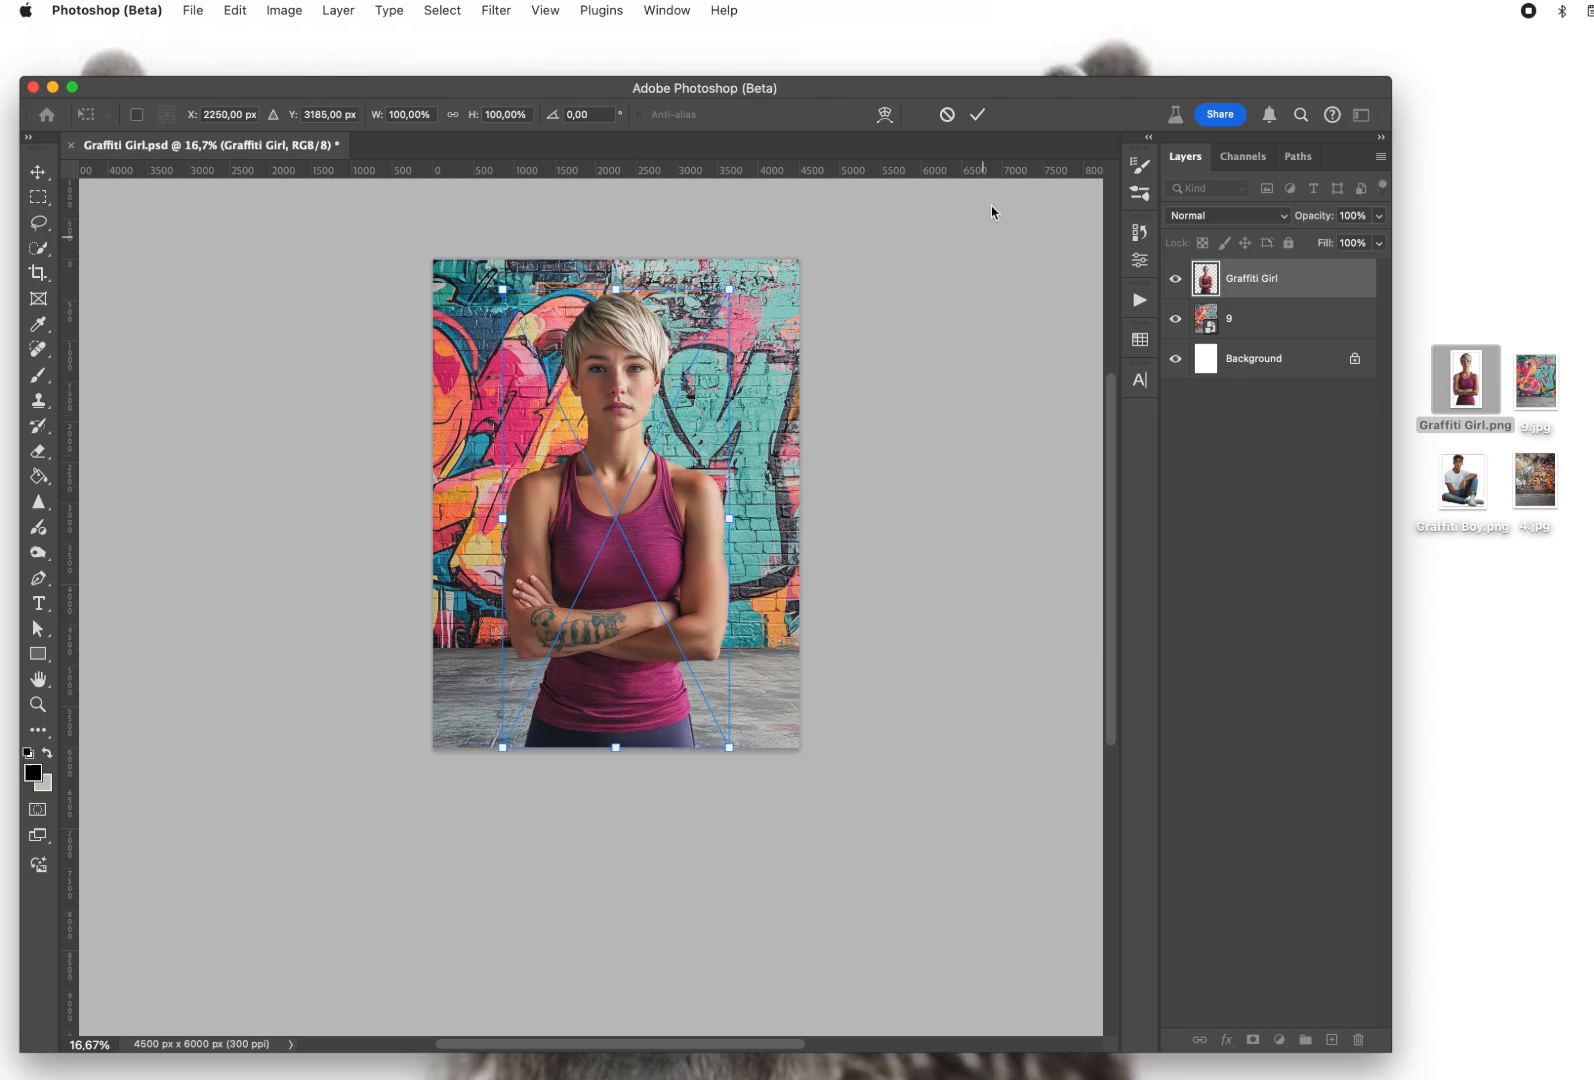
{"action": "left_click", "coordinate": [979, 116]}
{"action": "key", "text": "b"}
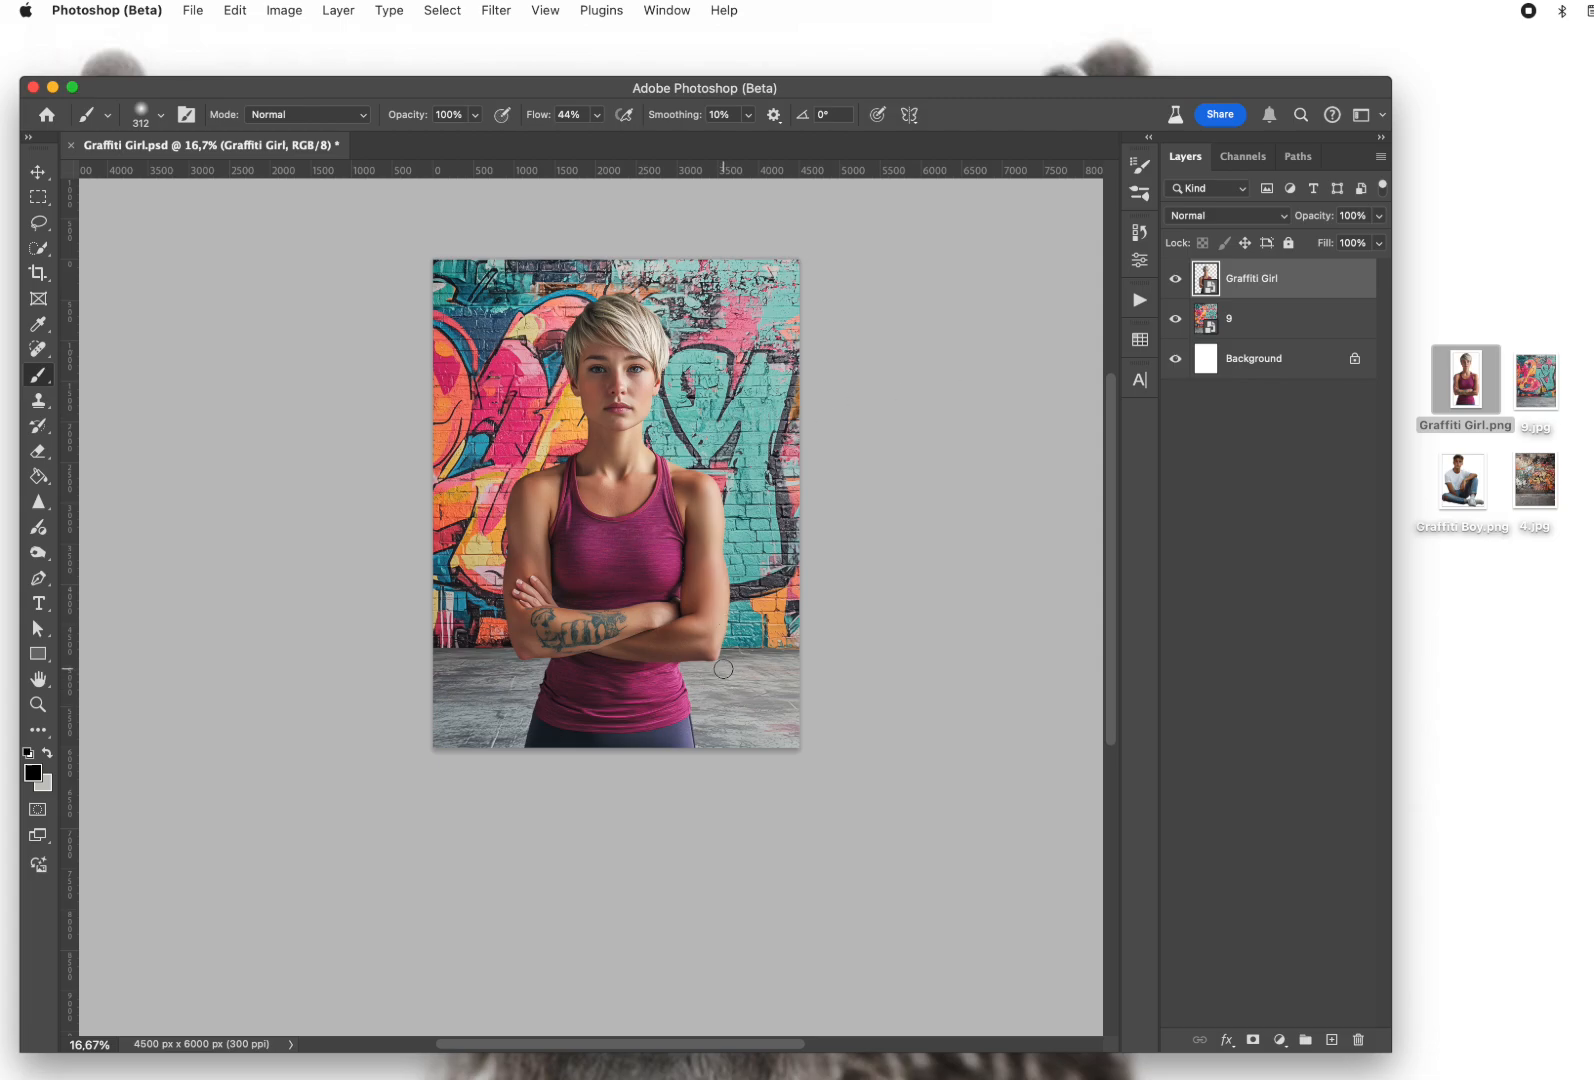
Scale the graffiti wall layer 9 up to 135% so the brick wall fills the canvas behind the girl
{"action": "left_click", "coordinate": [1266, 326]}
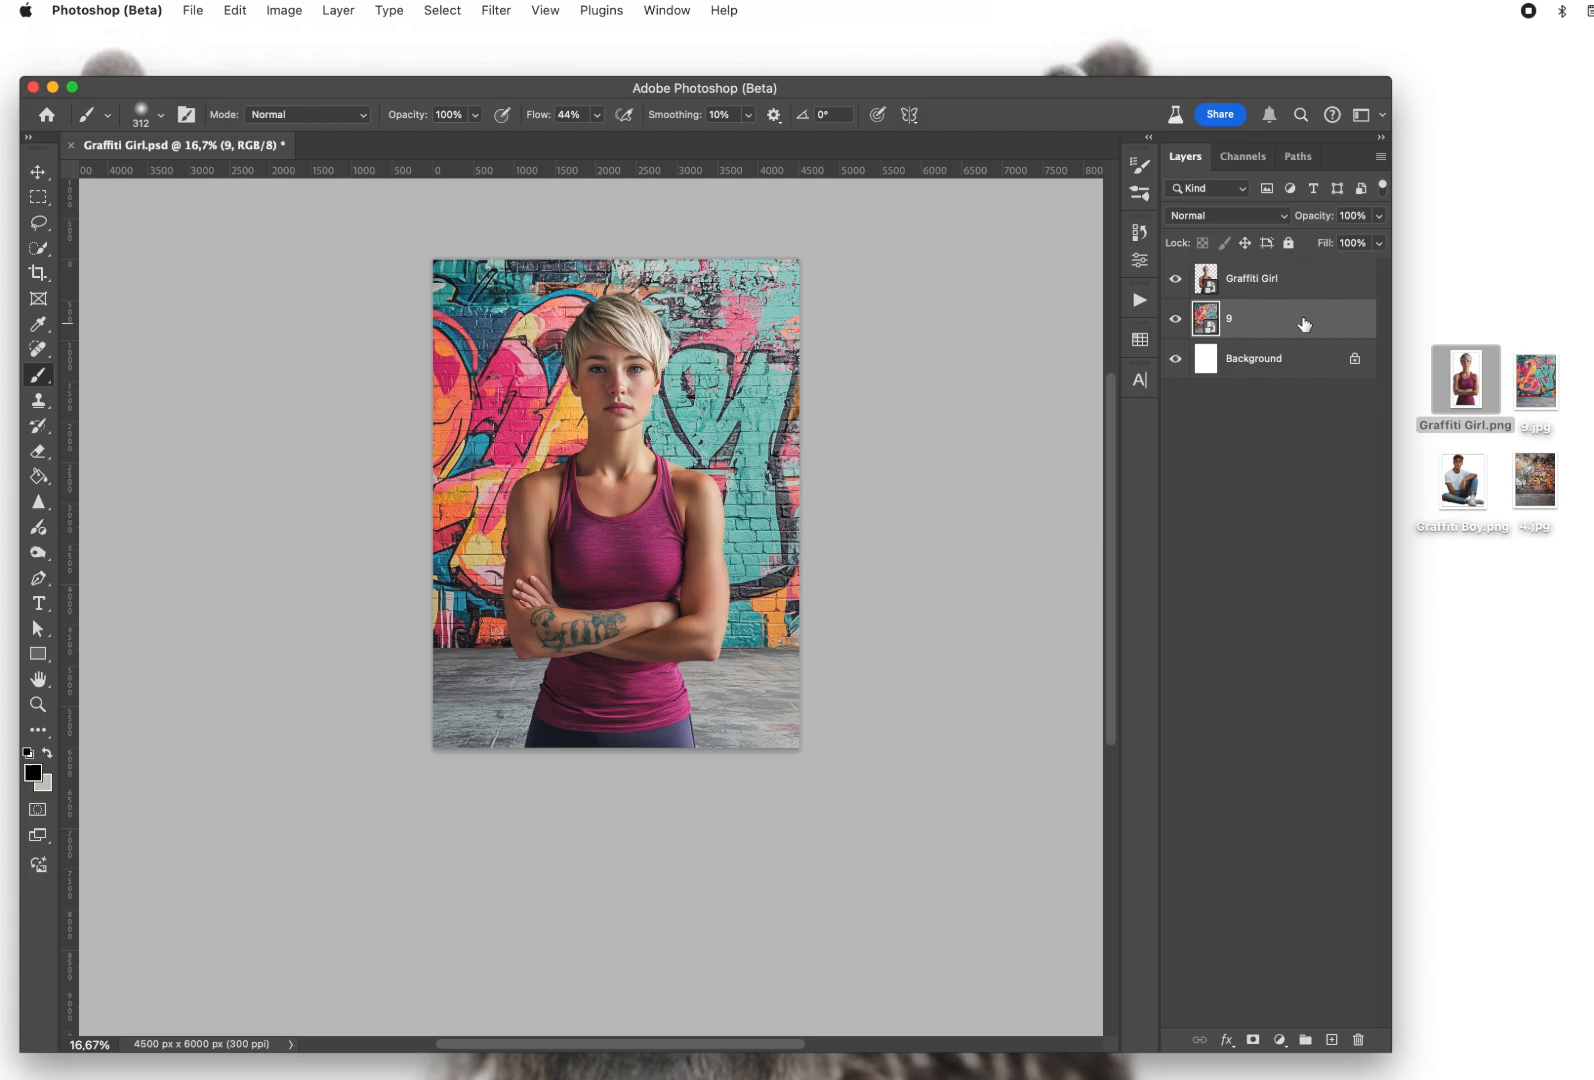
{"action": "key", "text": "ctrl+t"}
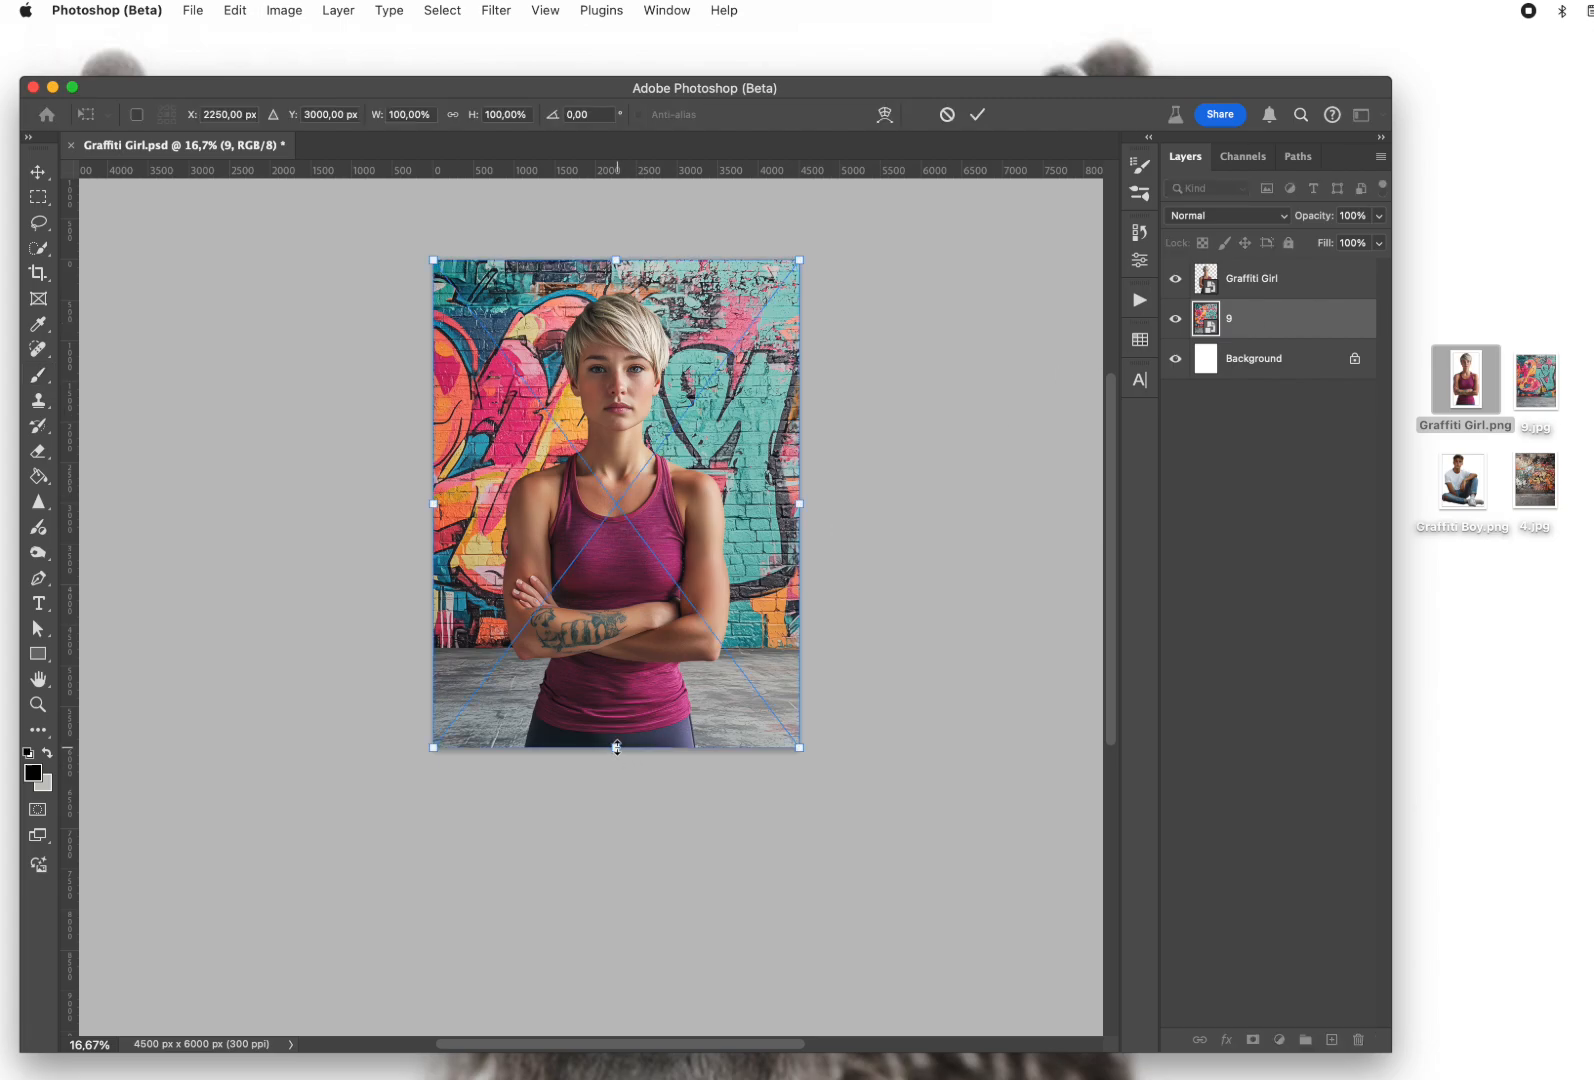
{"action": "left_click_drag", "start_coordinate": [616, 747], "coordinate": [616, 881]}
{"action": "left_click_drag", "start_coordinate": [619, 258], "coordinate": [622, 221]}
{"action": "left_click_drag", "start_coordinate": [507, 367], "coordinate": [574, 370]}
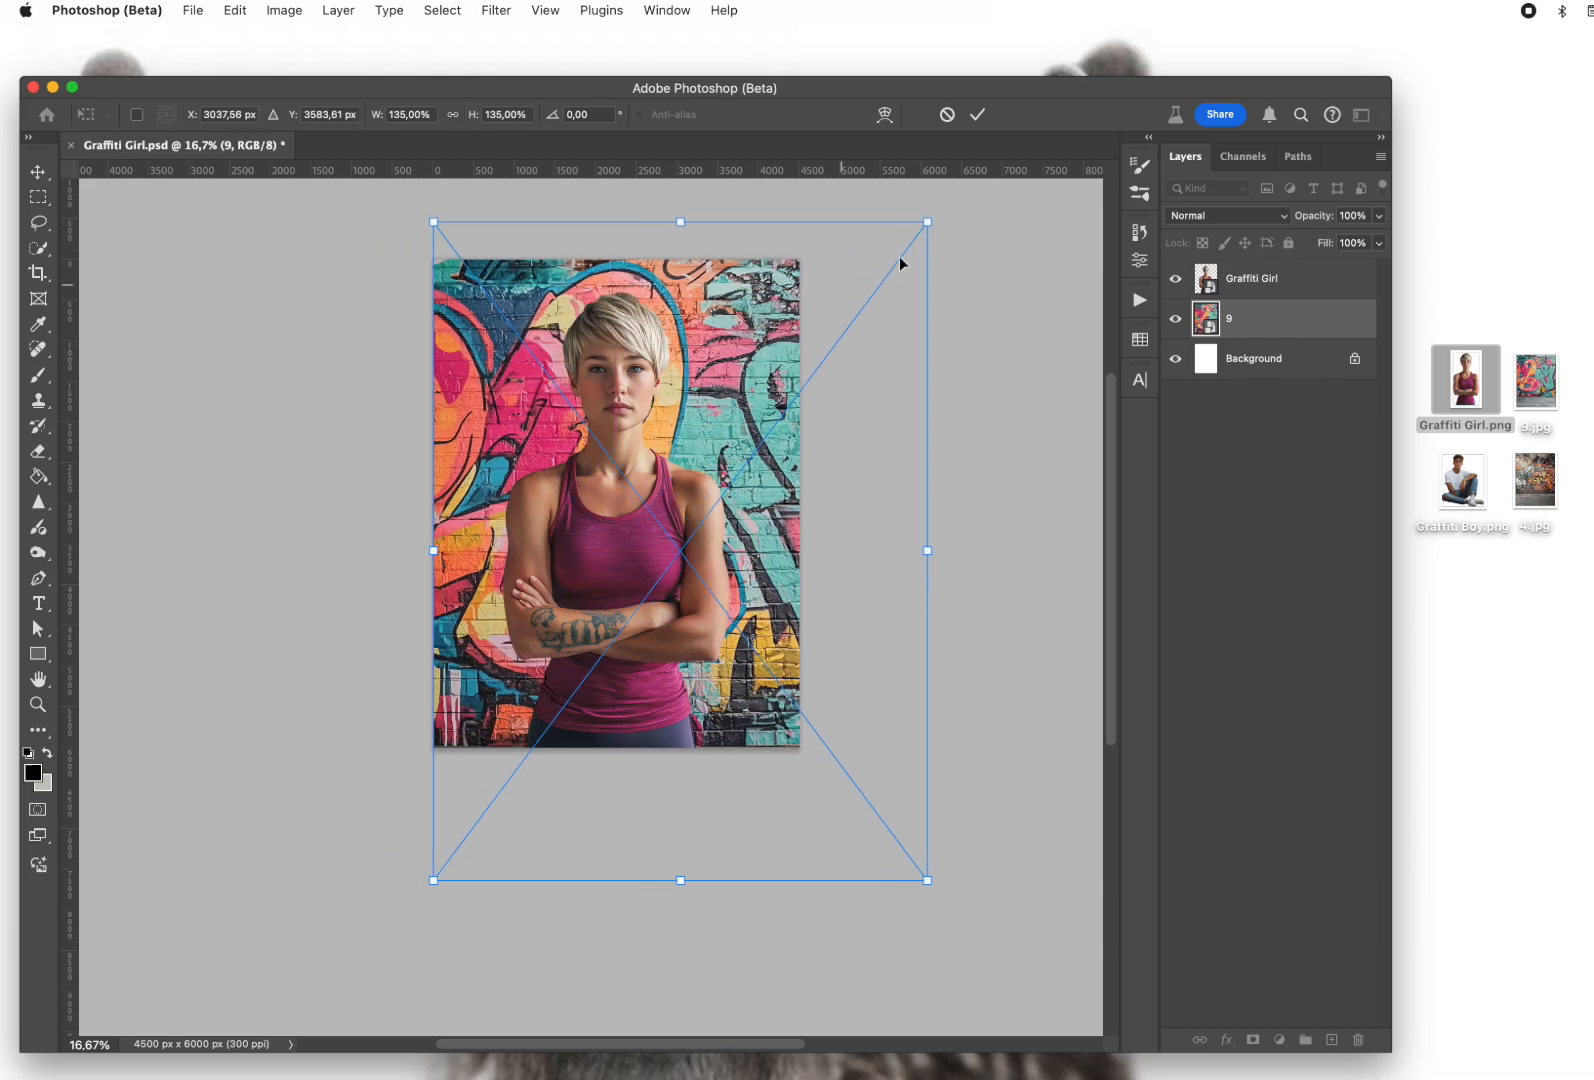
{"action": "left_click", "coordinate": [977, 114]}
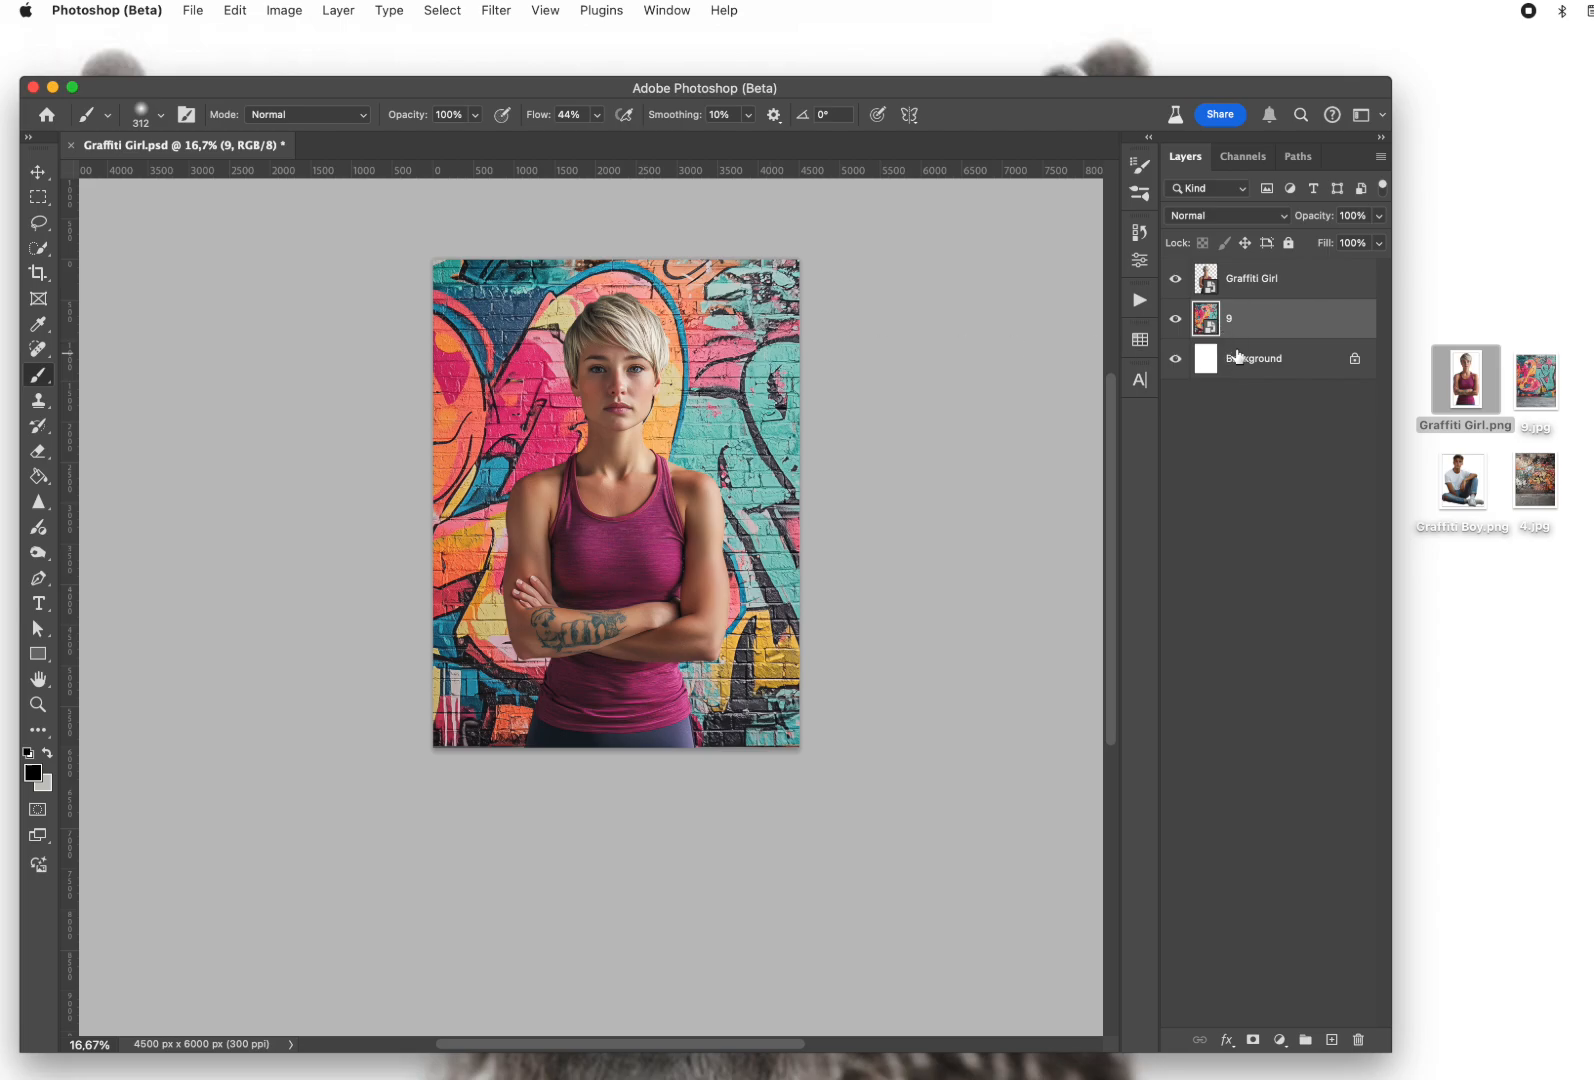
Apply a Gaussian Blur with a 4.1-pixel radius to the graffiti wall layer 9
{"action": "left_click", "coordinate": [1300, 319]}
{"action": "left_click", "coordinate": [504, 14]}
{"action": "mouse_move", "coordinate": [499, 309]}
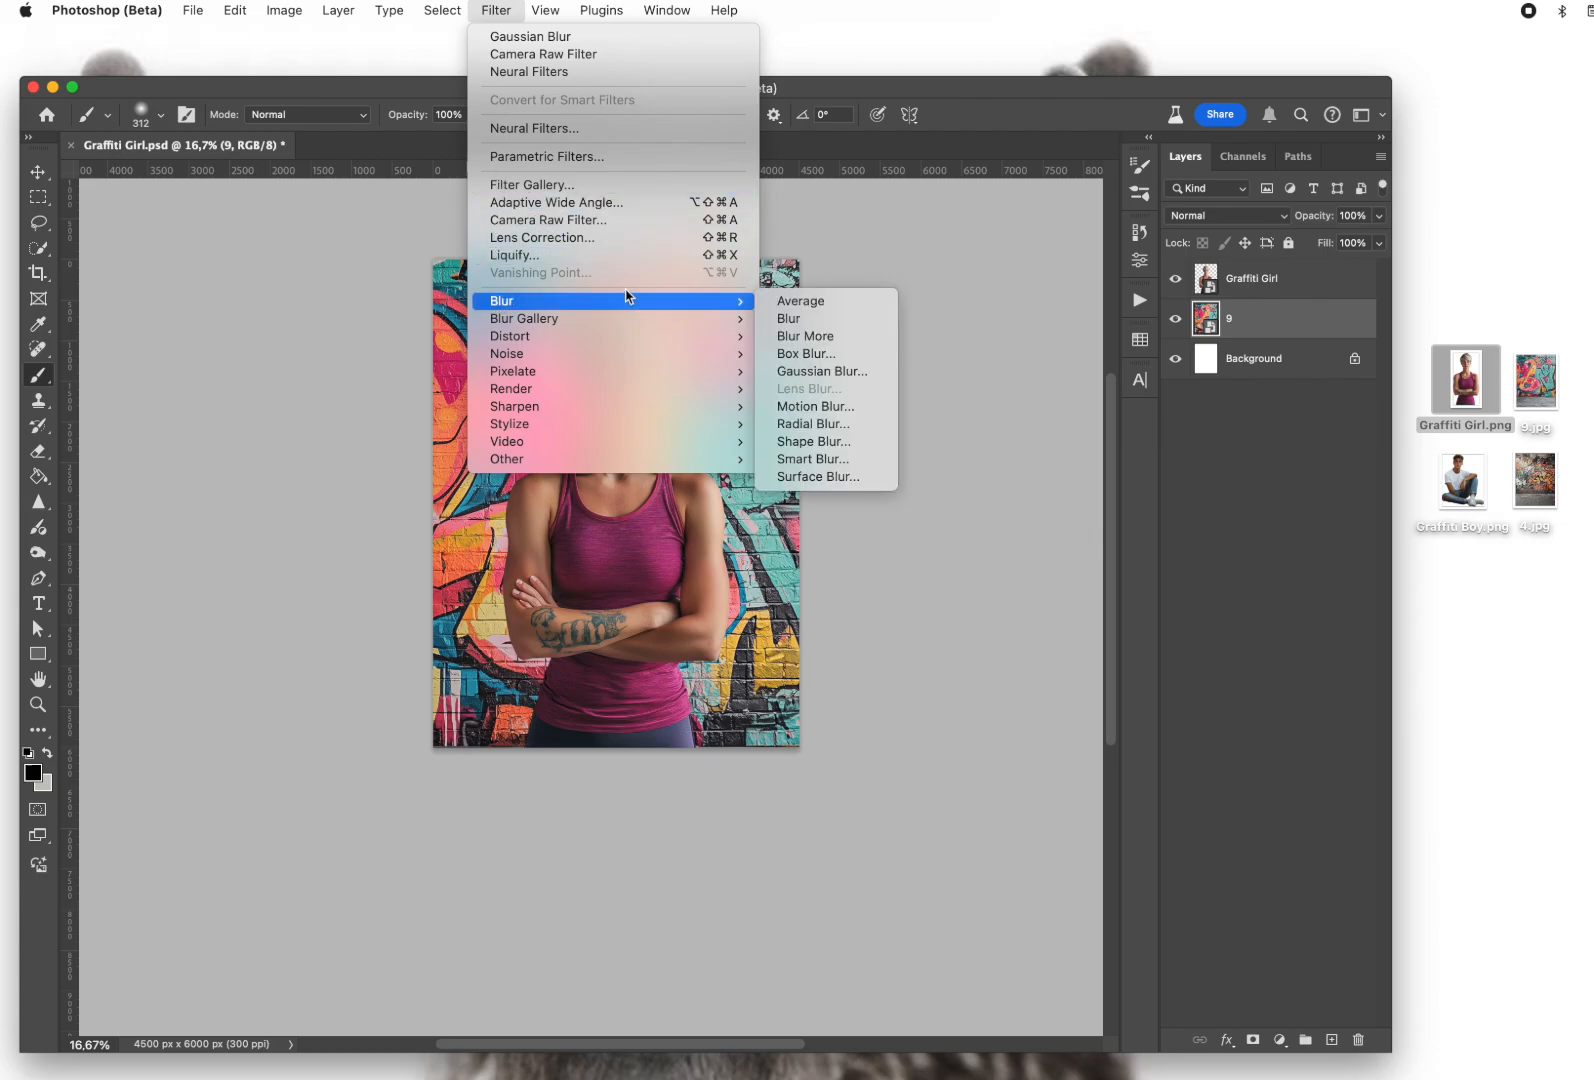
{"action": "left_click", "coordinate": [798, 370]}
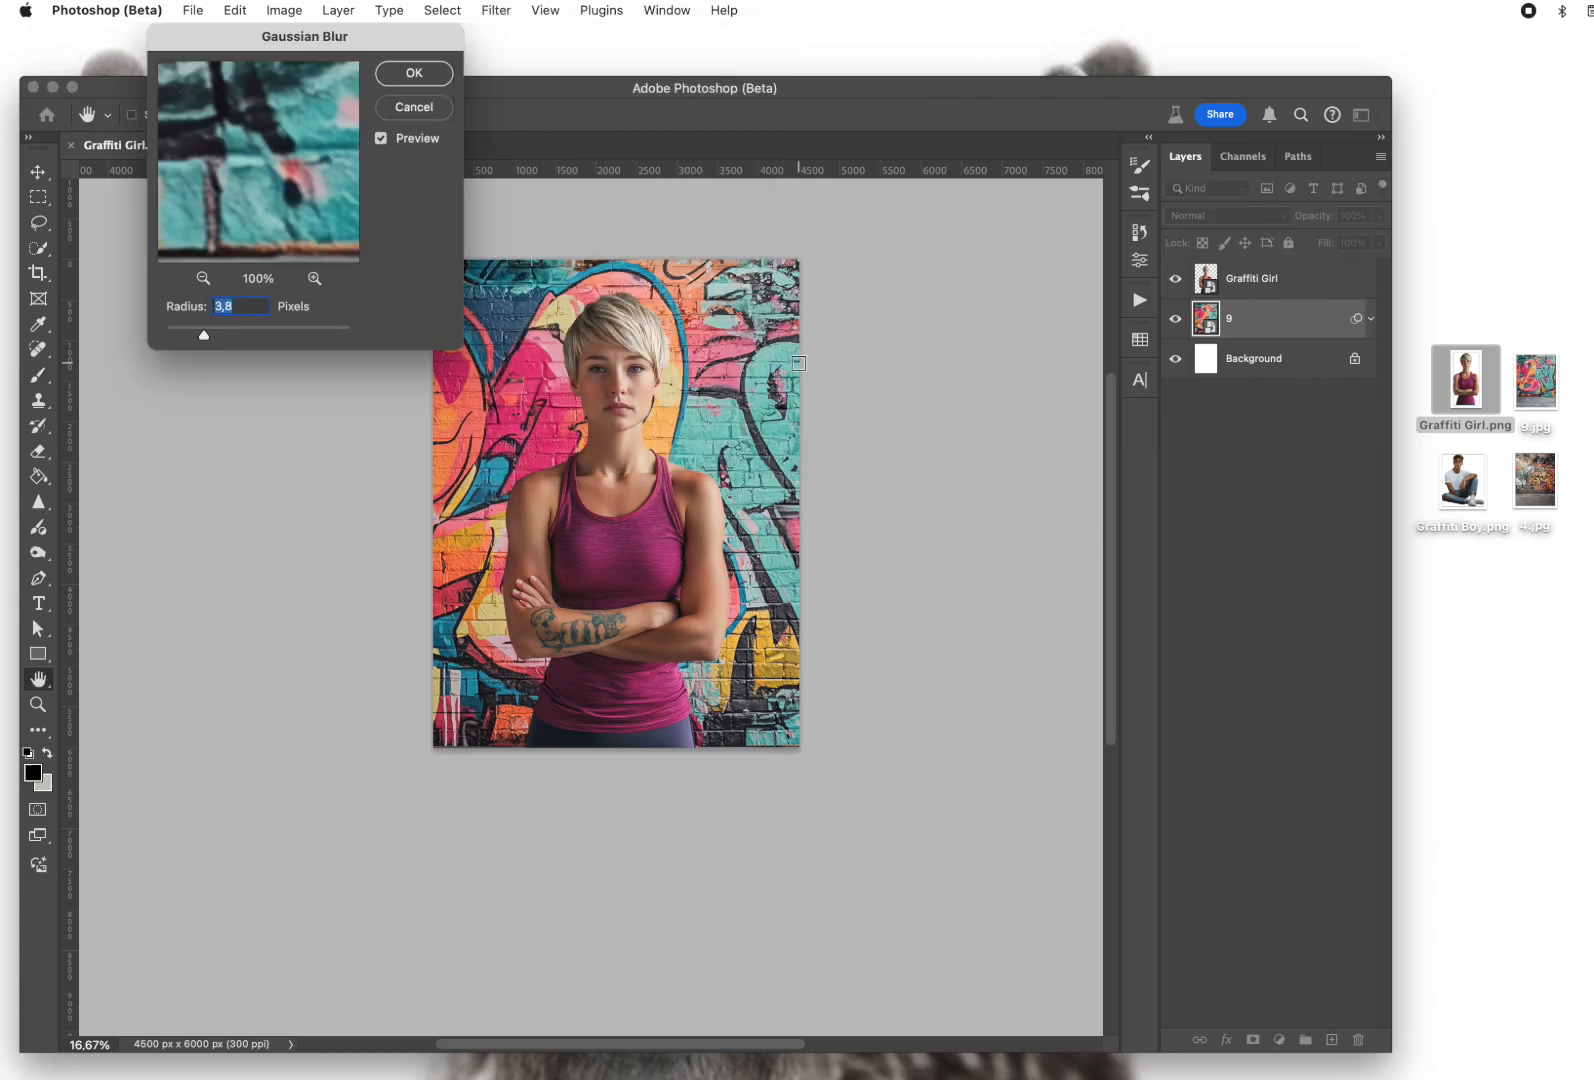
{"action": "mouse_move", "coordinate": [204, 335]}
{"action": "left_mouse_down"}
{"action": "mouse_move", "coordinate": [161, 337]}
{"action": "mouse_move", "coordinate": [319, 342]}
{"action": "mouse_move", "coordinate": [207, 336]}
{"action": "left_mouse_up"}
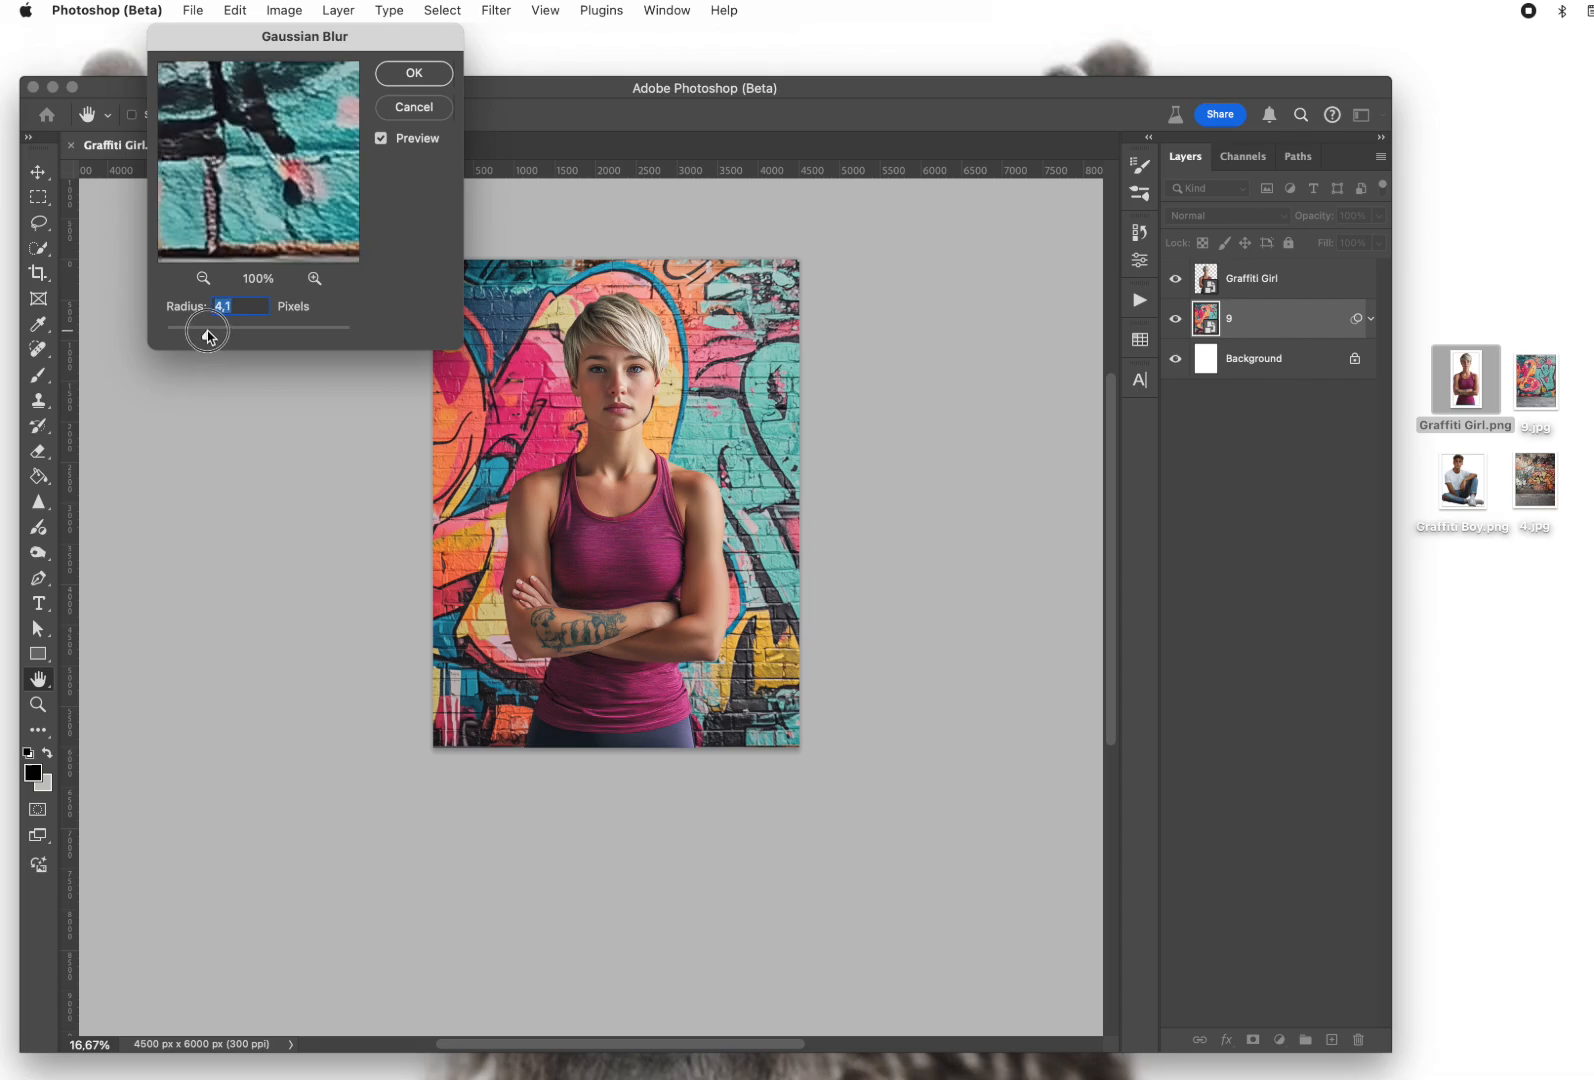
{"action": "left_click", "coordinate": [402, 73]}
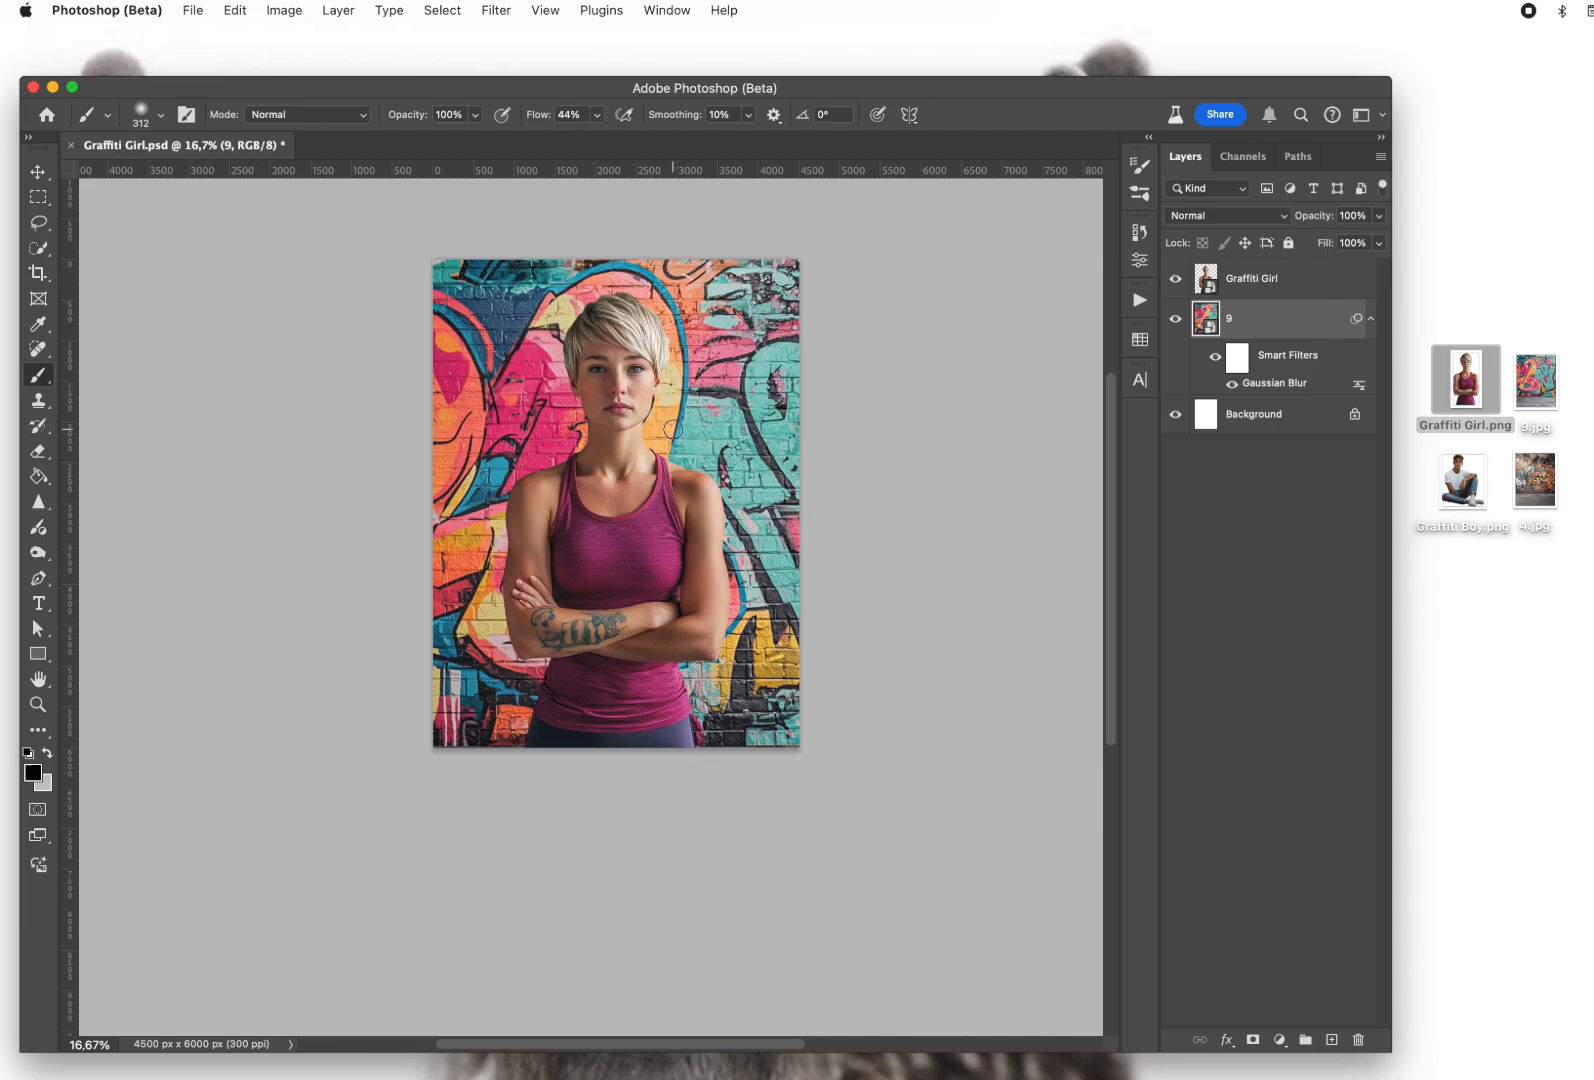
Add a drop shadow to the Graffiti Girl layer with 100% opacity, 205 px distance, and spread and size at 0
{"action": "left_click", "coordinate": [1331, 283]}
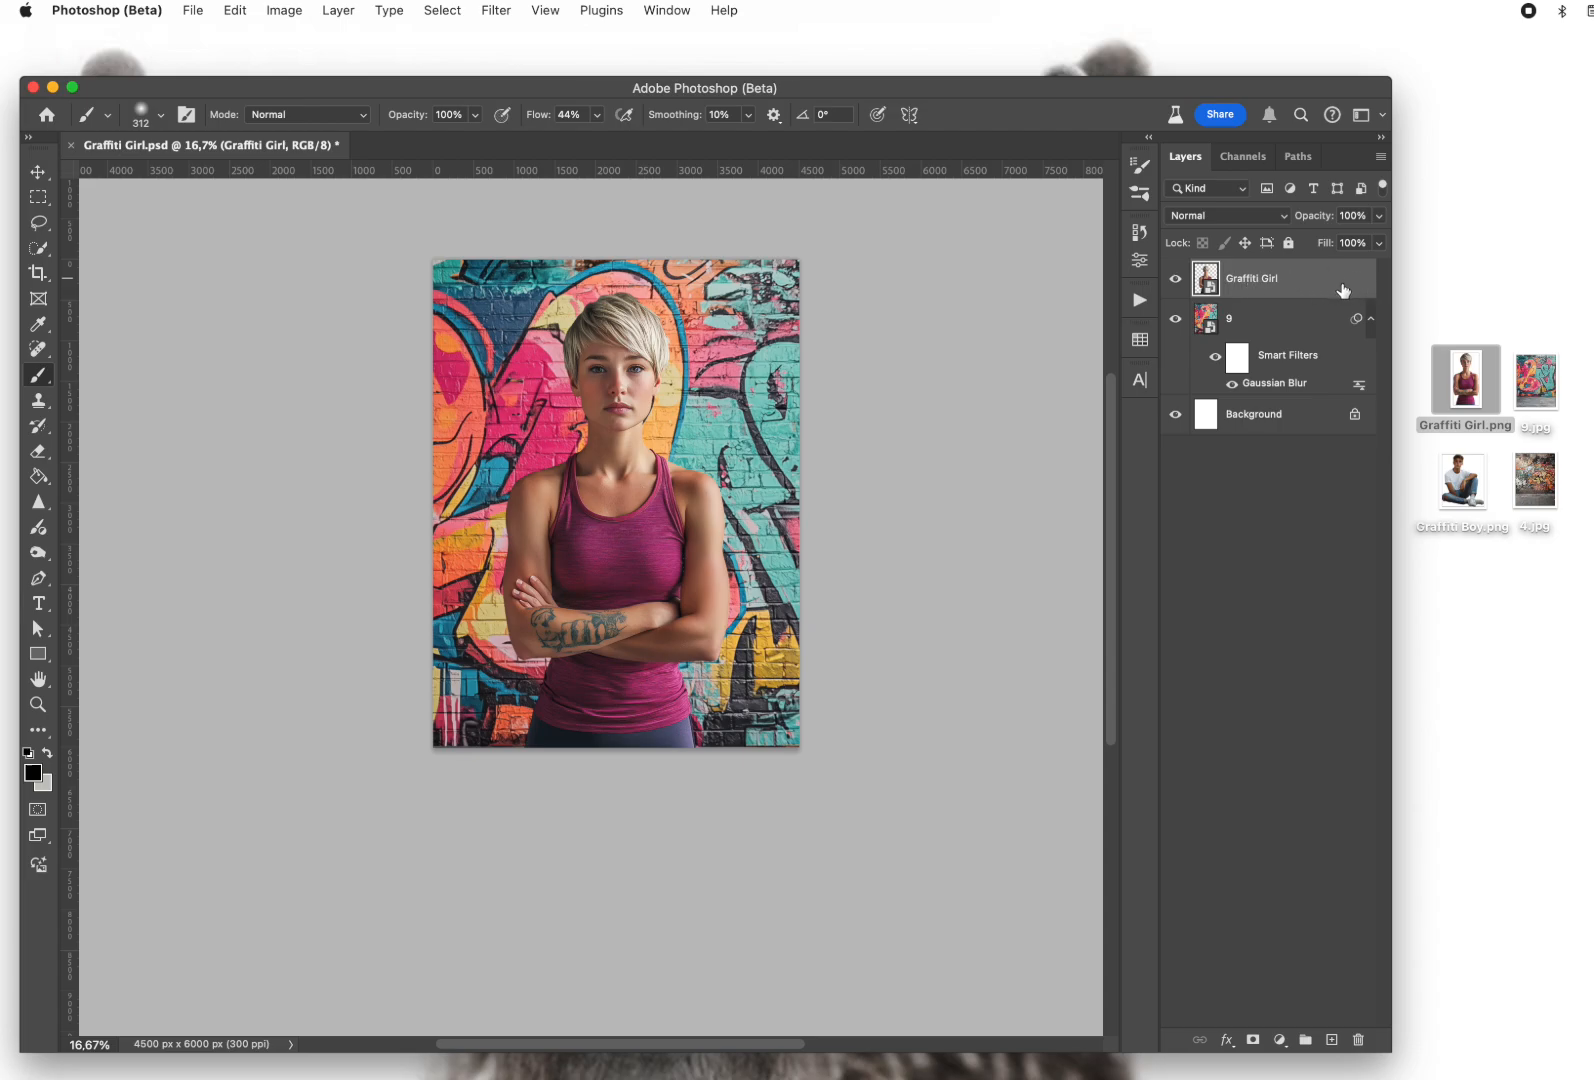
{"action": "double_click", "coordinate": [1356, 284]}
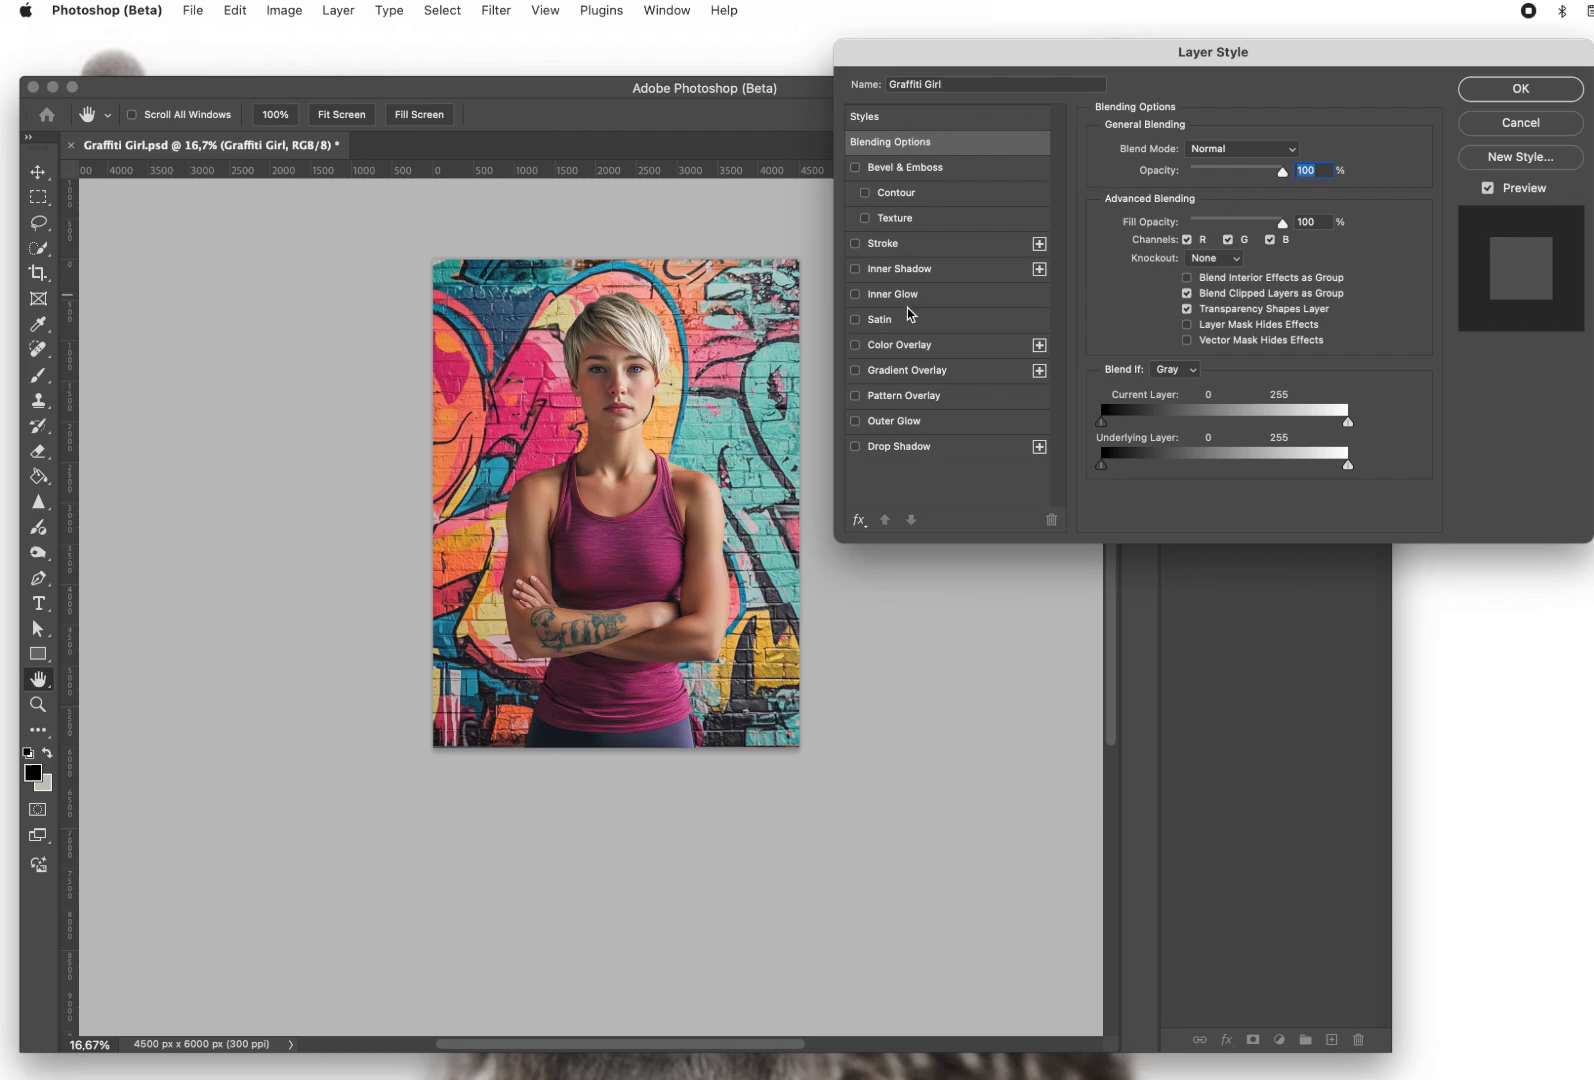
{"action": "left_click", "coordinate": [900, 447]}
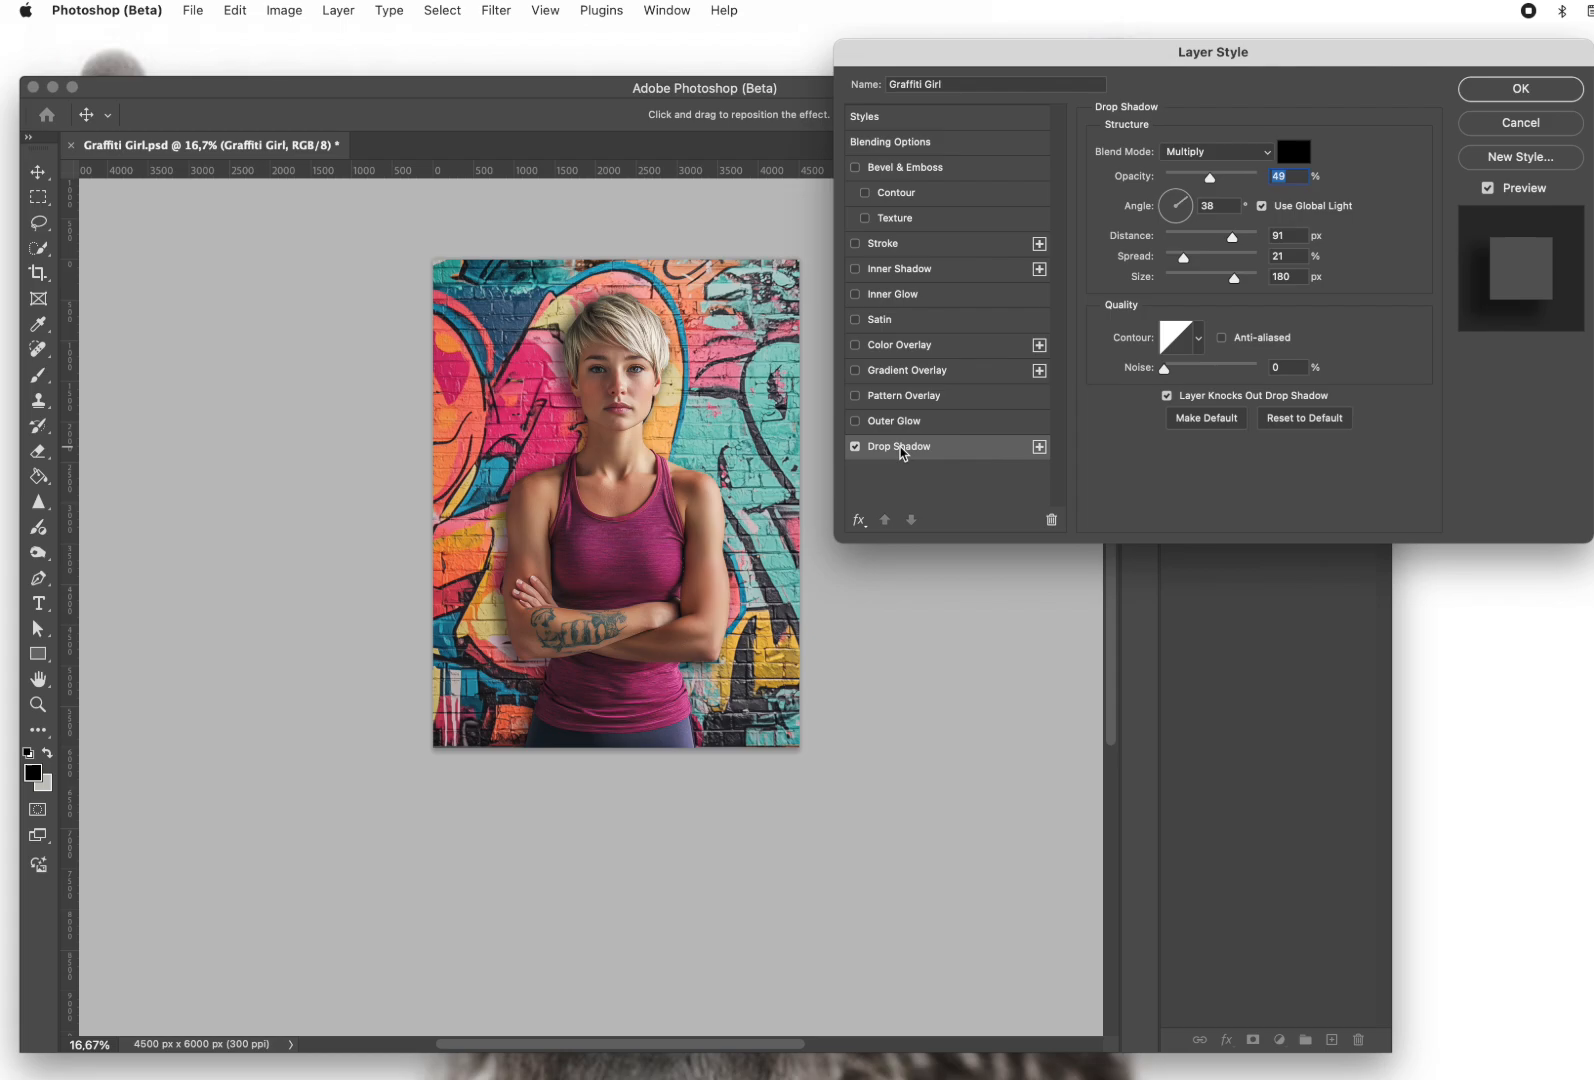
{"action": "left_click_drag", "start_coordinate": [1232, 238], "coordinate": [1160, 279]}
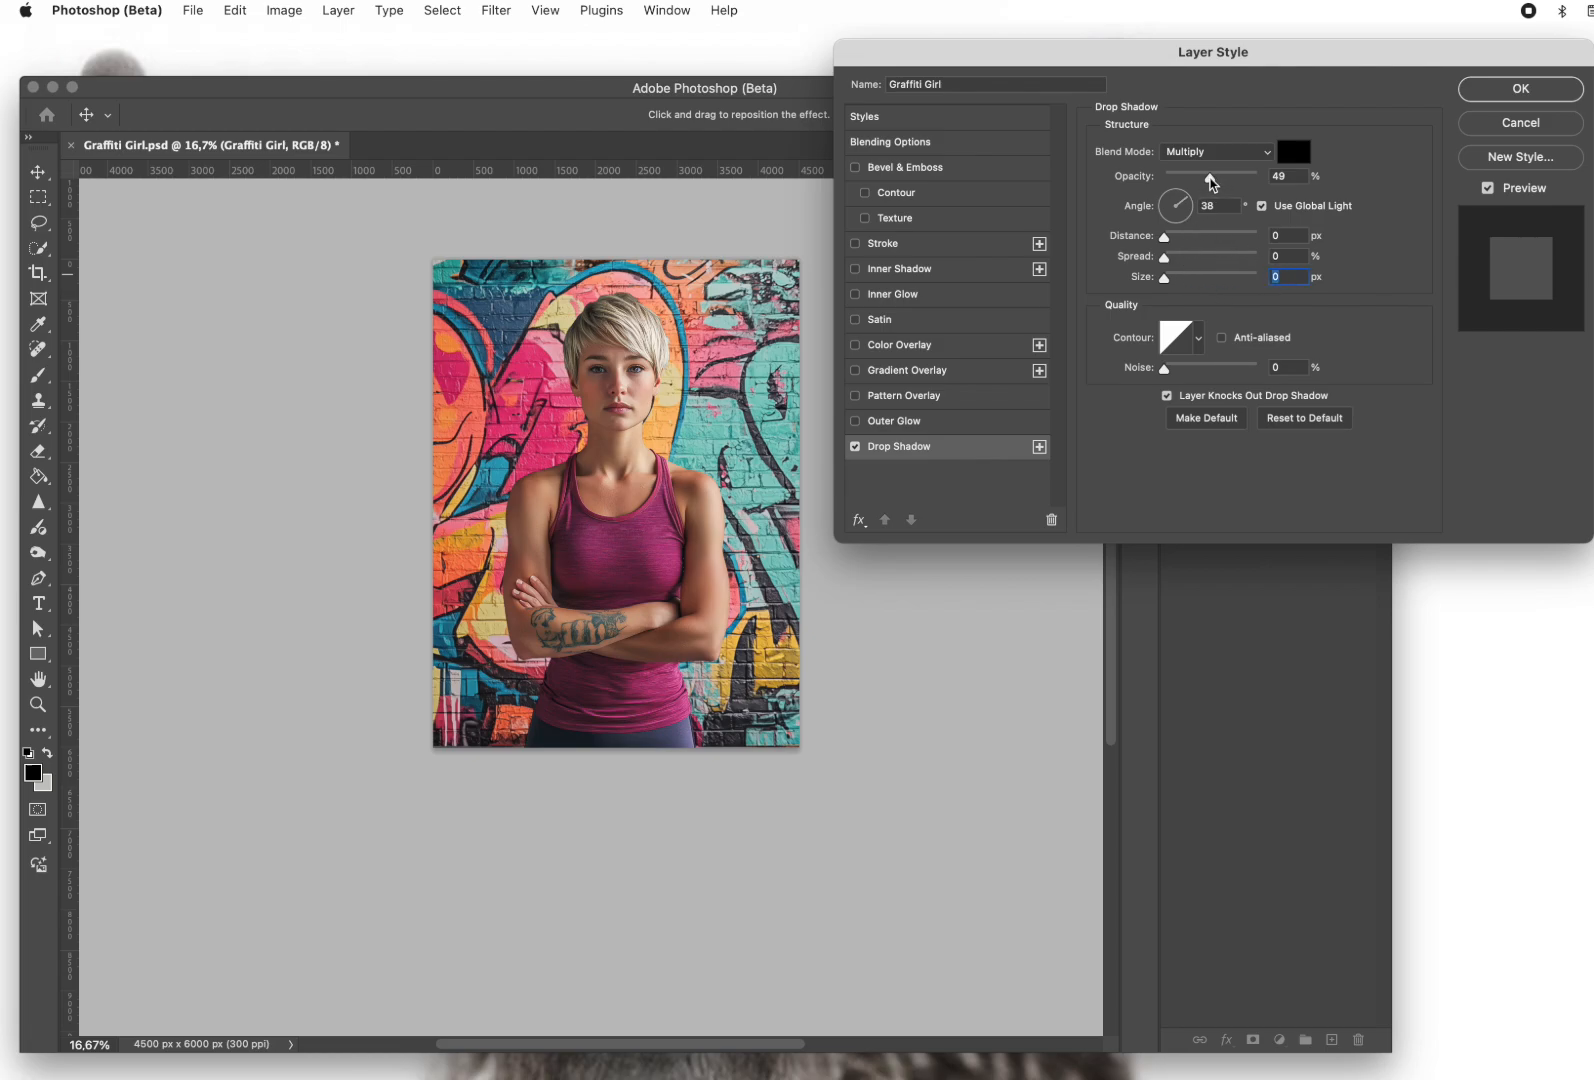
{"action": "left_click_drag", "start_coordinate": [1211, 180], "coordinate": [1262, 180]}
{"action": "left_click_drag", "start_coordinate": [1165, 237], "coordinate": [1248, 241]}
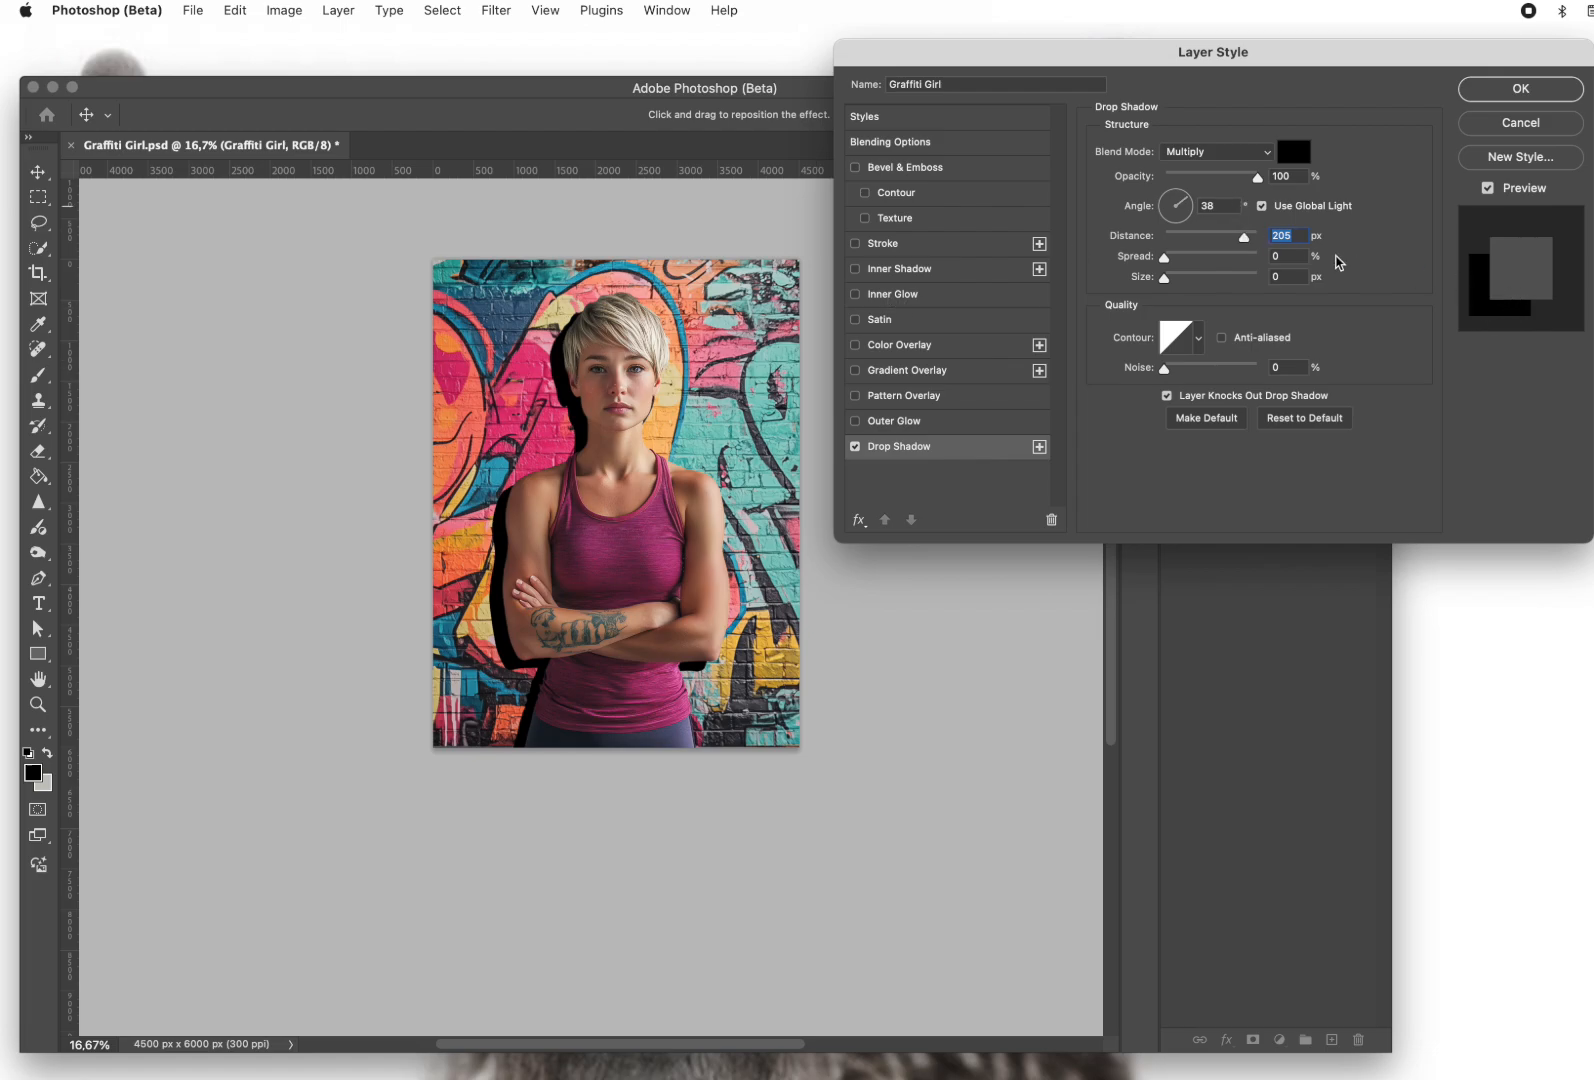
Refine the girl's drop shadow to a 21° angle, 218 px distance, 15% spread, 250 px size and 32% opacity
{"action": "mouse_move", "coordinate": [1186, 205]}
{"action": "left_mouse_down"}
{"action": "mouse_move", "coordinate": [1163, 206]}
{"action": "mouse_move", "coordinate": [1188, 206]}
{"action": "left_mouse_up"}
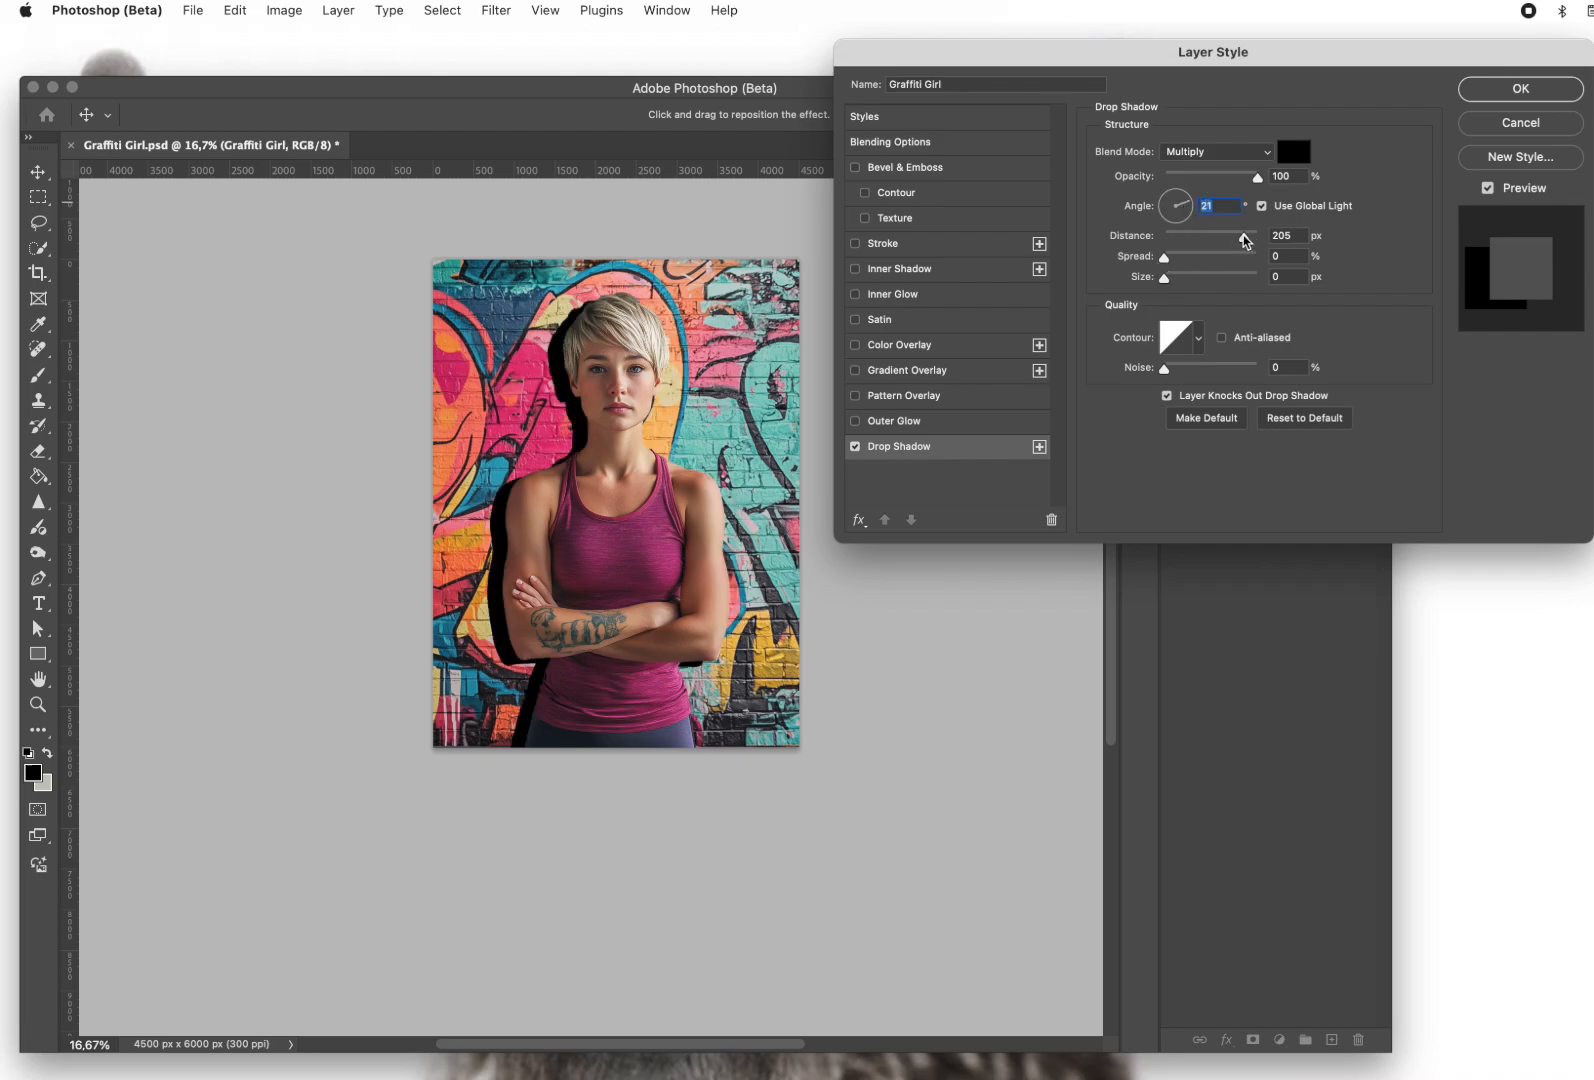
{"action": "left_click_drag", "start_coordinate": [1244, 238], "coordinate": [1247, 240]}
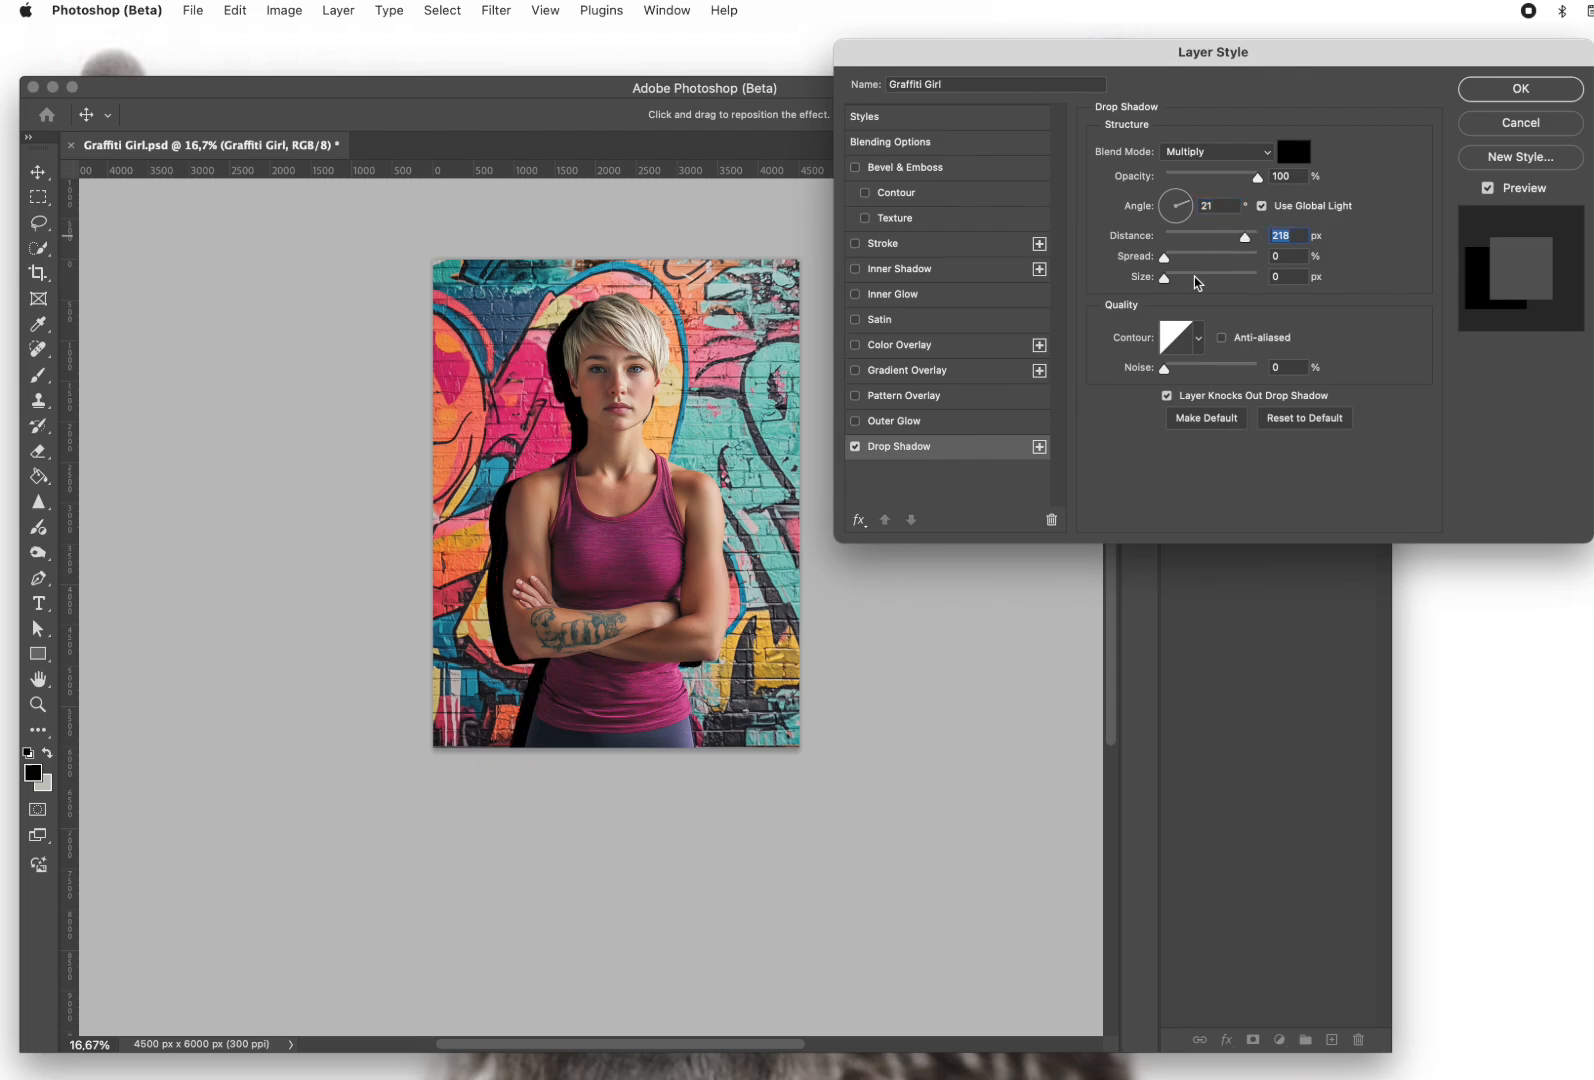
{"action": "left_click_drag", "start_coordinate": [1165, 278], "coordinate": [1262, 285]}
{"action": "mouse_move", "coordinate": [1165, 263]}
{"action": "left_mouse_down"}
{"action": "mouse_move", "coordinate": [1225, 264]}
{"action": "mouse_move", "coordinate": [1178, 263]}
{"action": "left_mouse_up"}
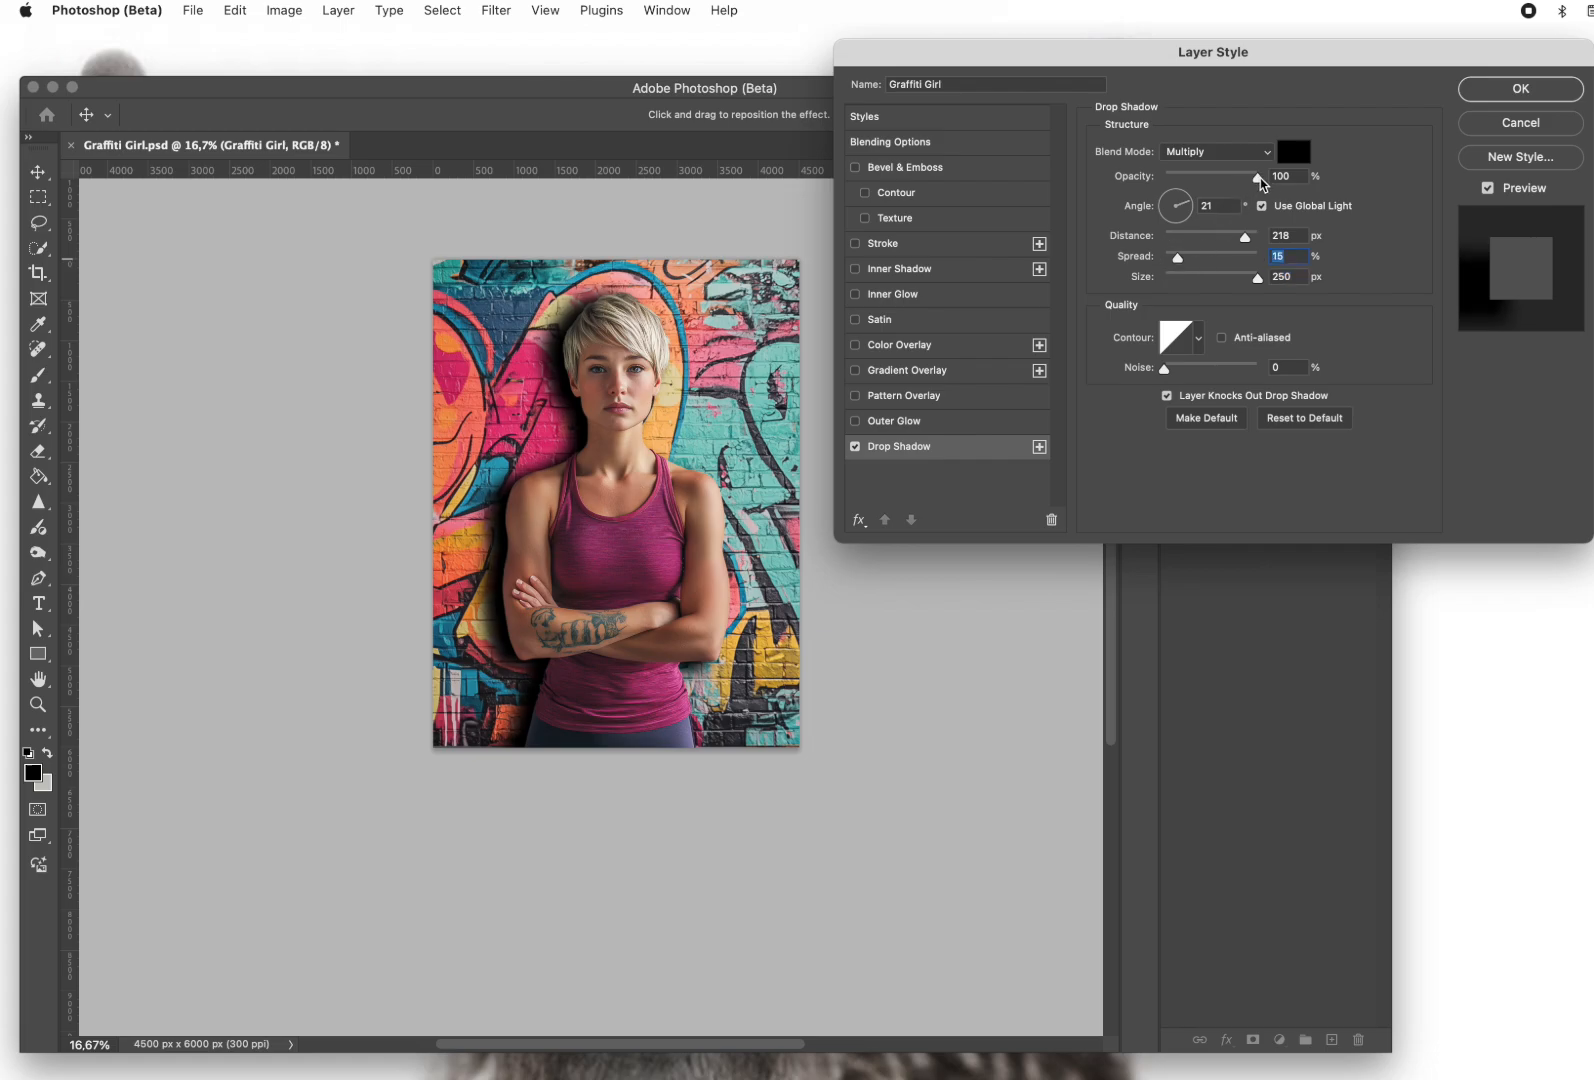
{"action": "left_click_drag", "start_coordinate": [1257, 177], "coordinate": [1197, 182]}
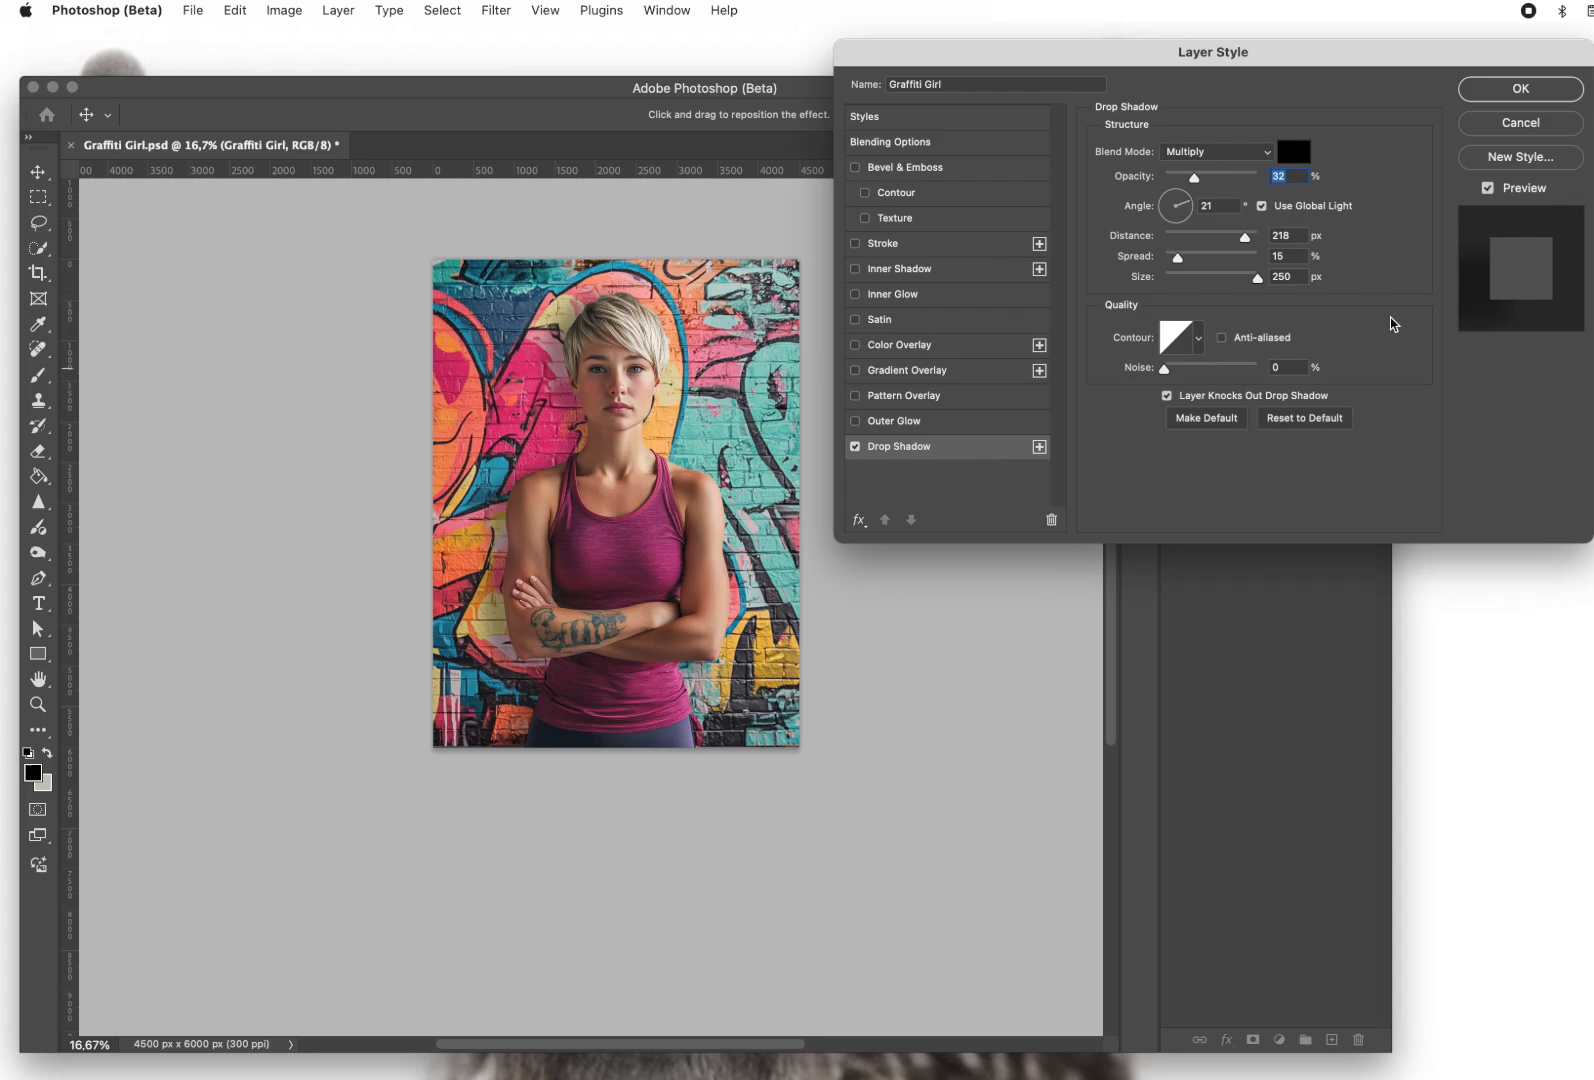
{"action": "left_click", "coordinate": [1520, 92]}
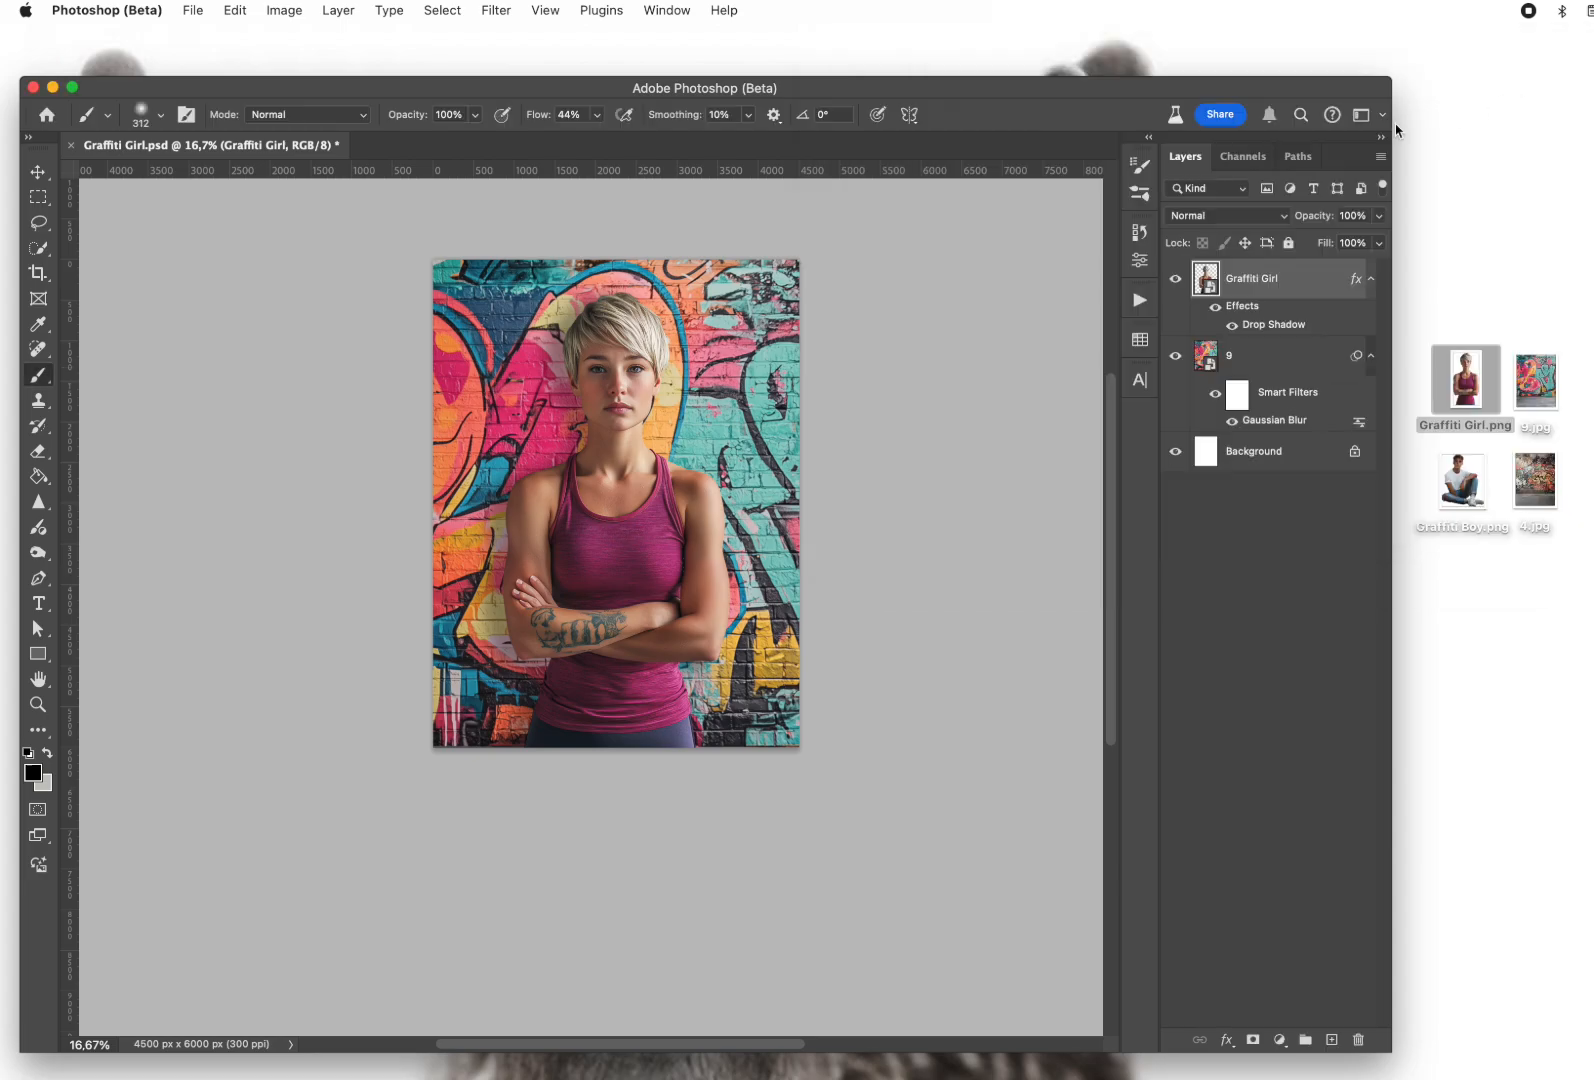
Nudge the graffiti wall layer 9 slightly left to an X position of 2989.50 px
{"action": "left_click", "coordinate": [1263, 364]}
{"action": "key", "text": "super+t"}
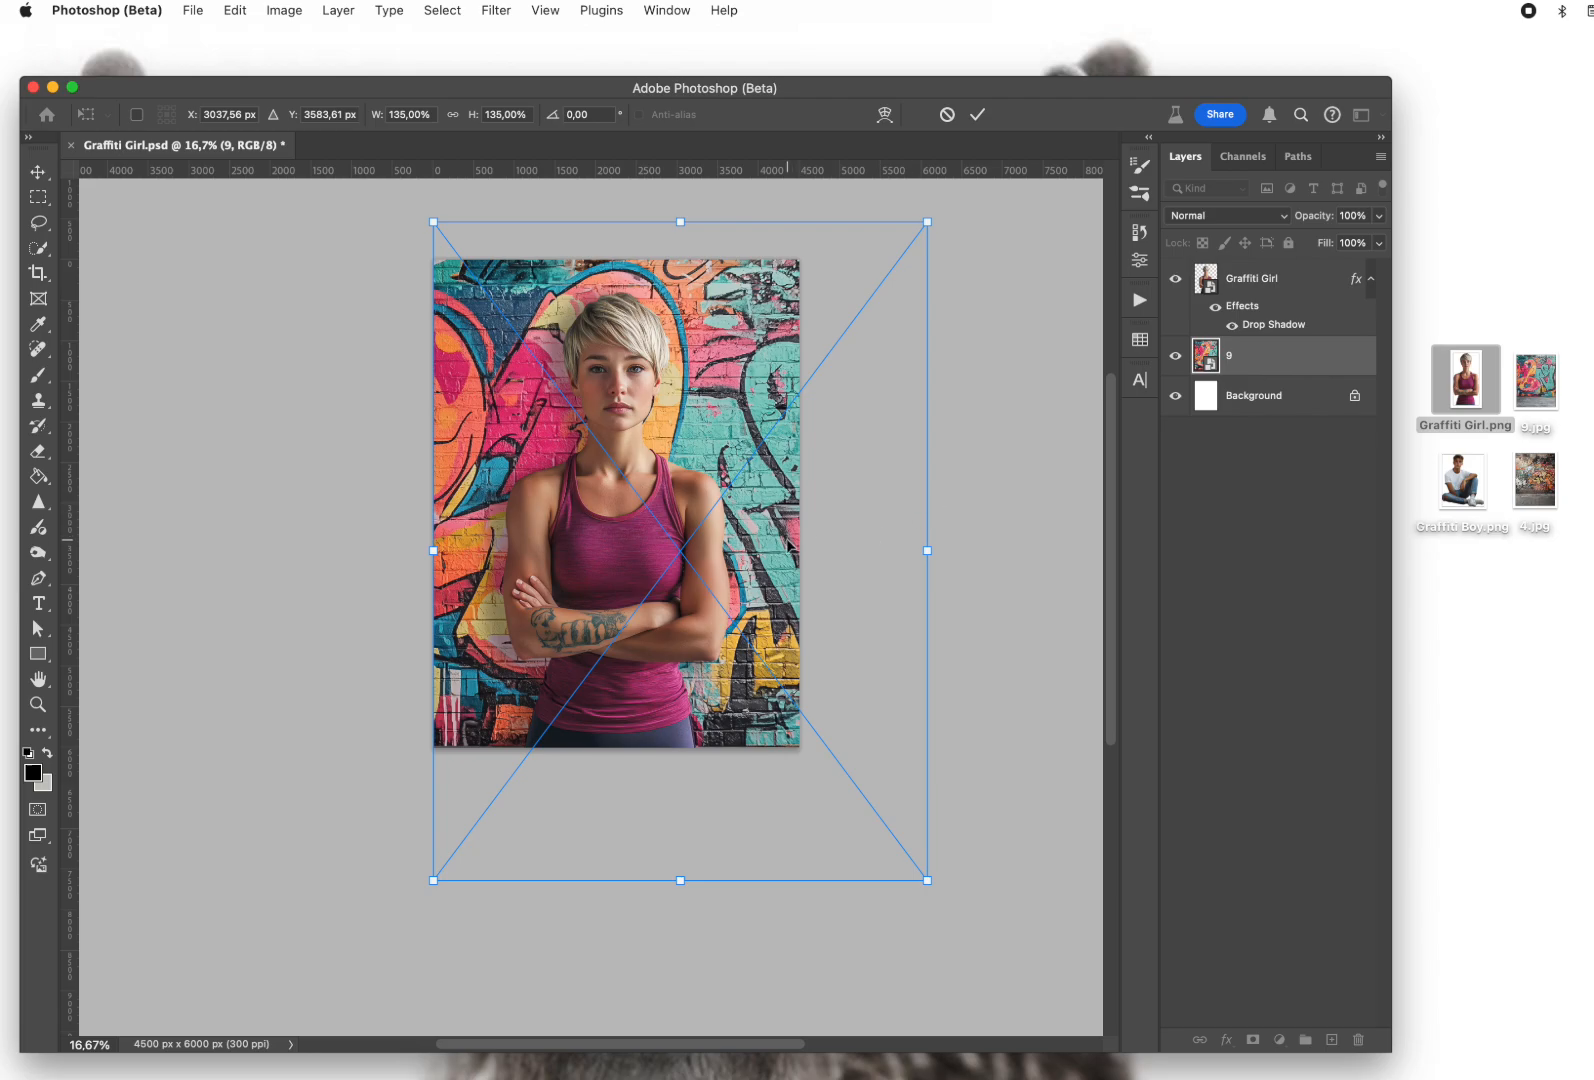
{"action": "key", "text": "Left"}
{"action": "key", "text": "Left"}
{"action": "key", "text": "Left"}
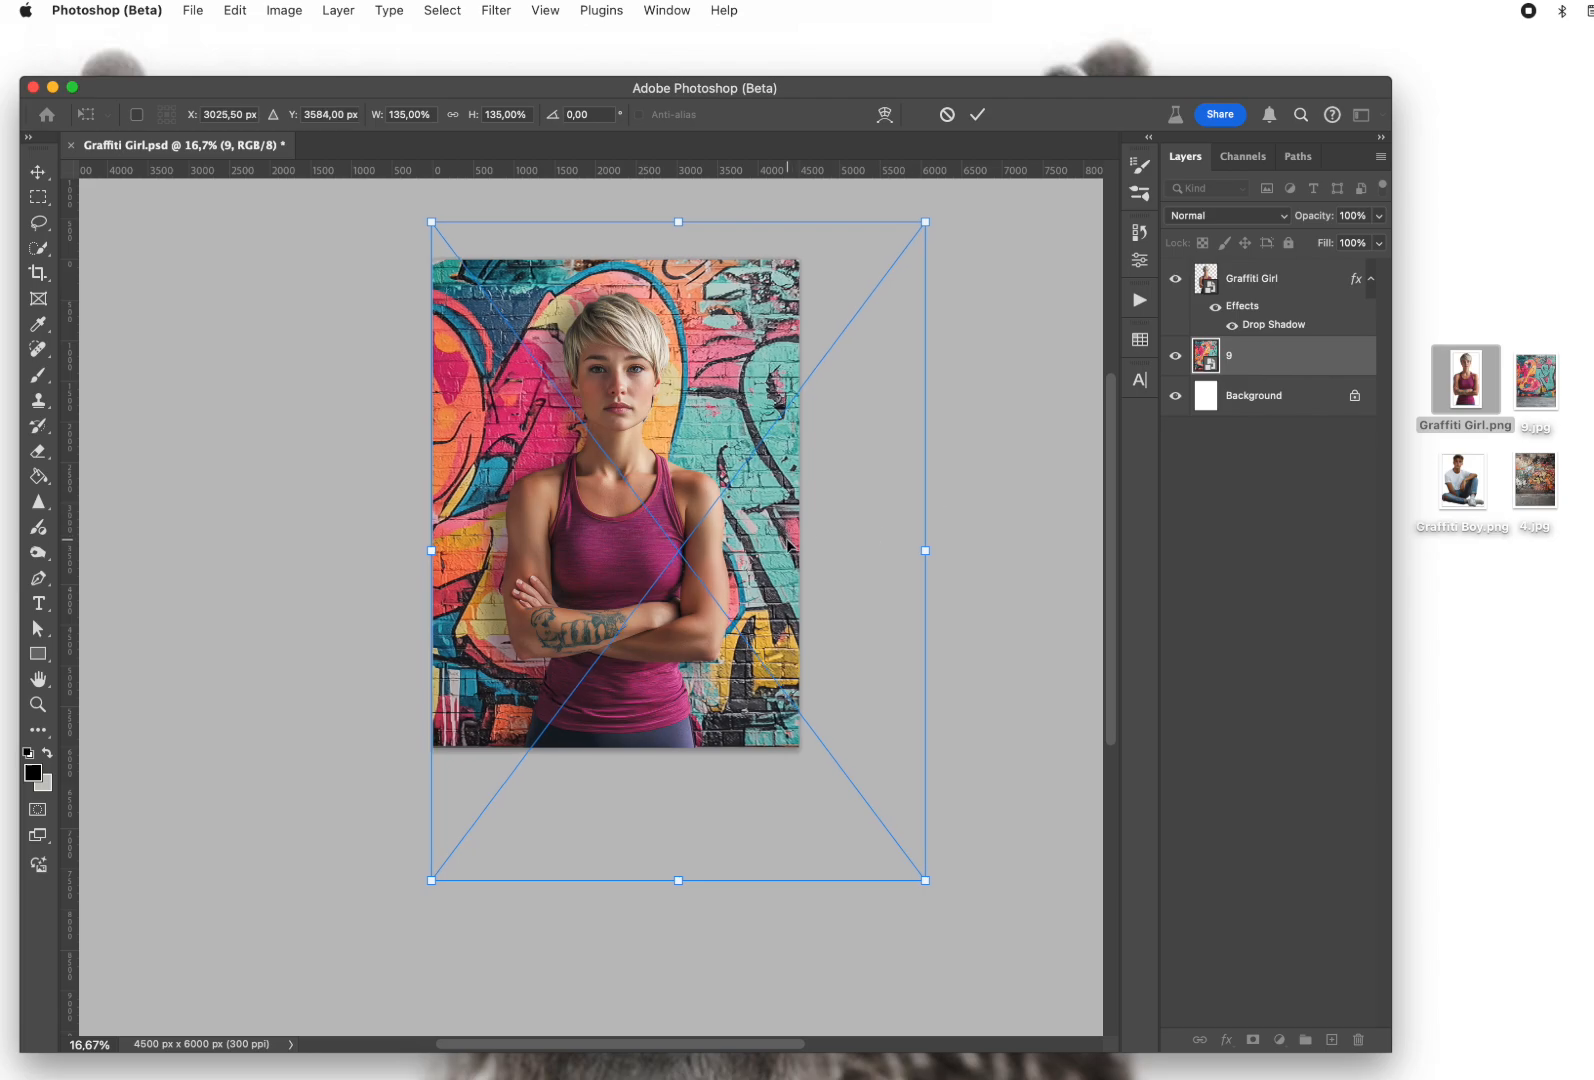
{"action": "key", "text": "Left"}
{"action": "key", "text": "Left"}
{"action": "key", "text": "Left"}
{"action": "key", "text": "Left"}
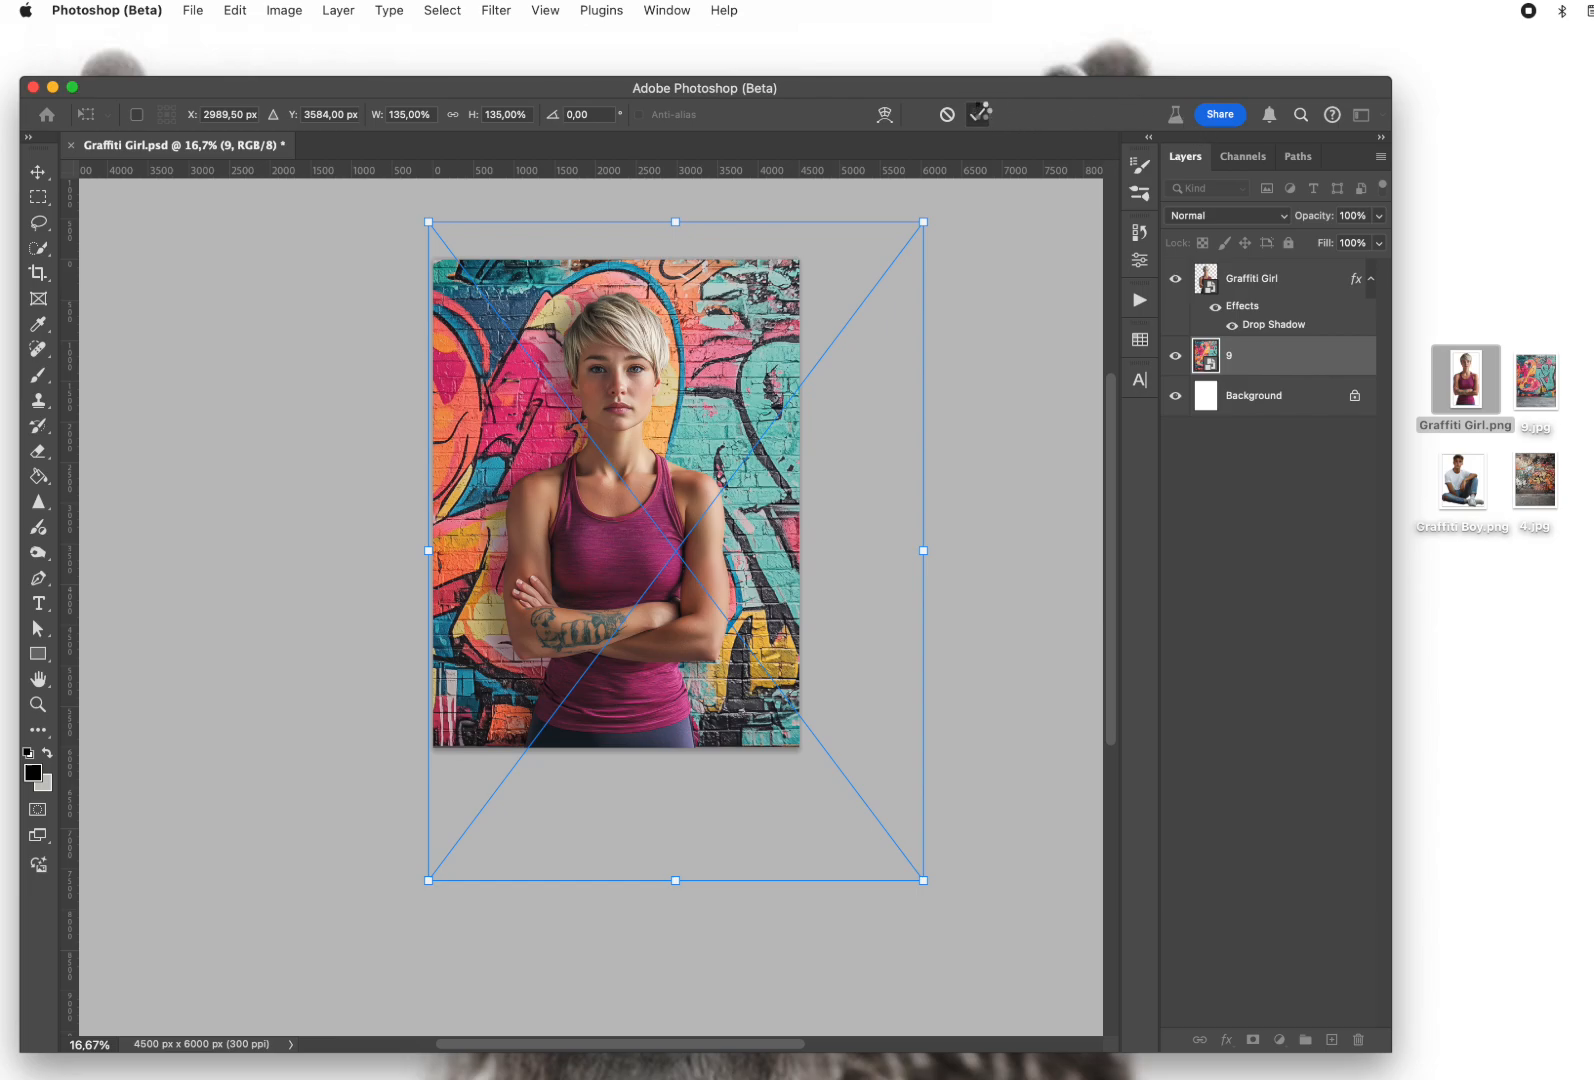
{"action": "left_click", "coordinate": [978, 113]}
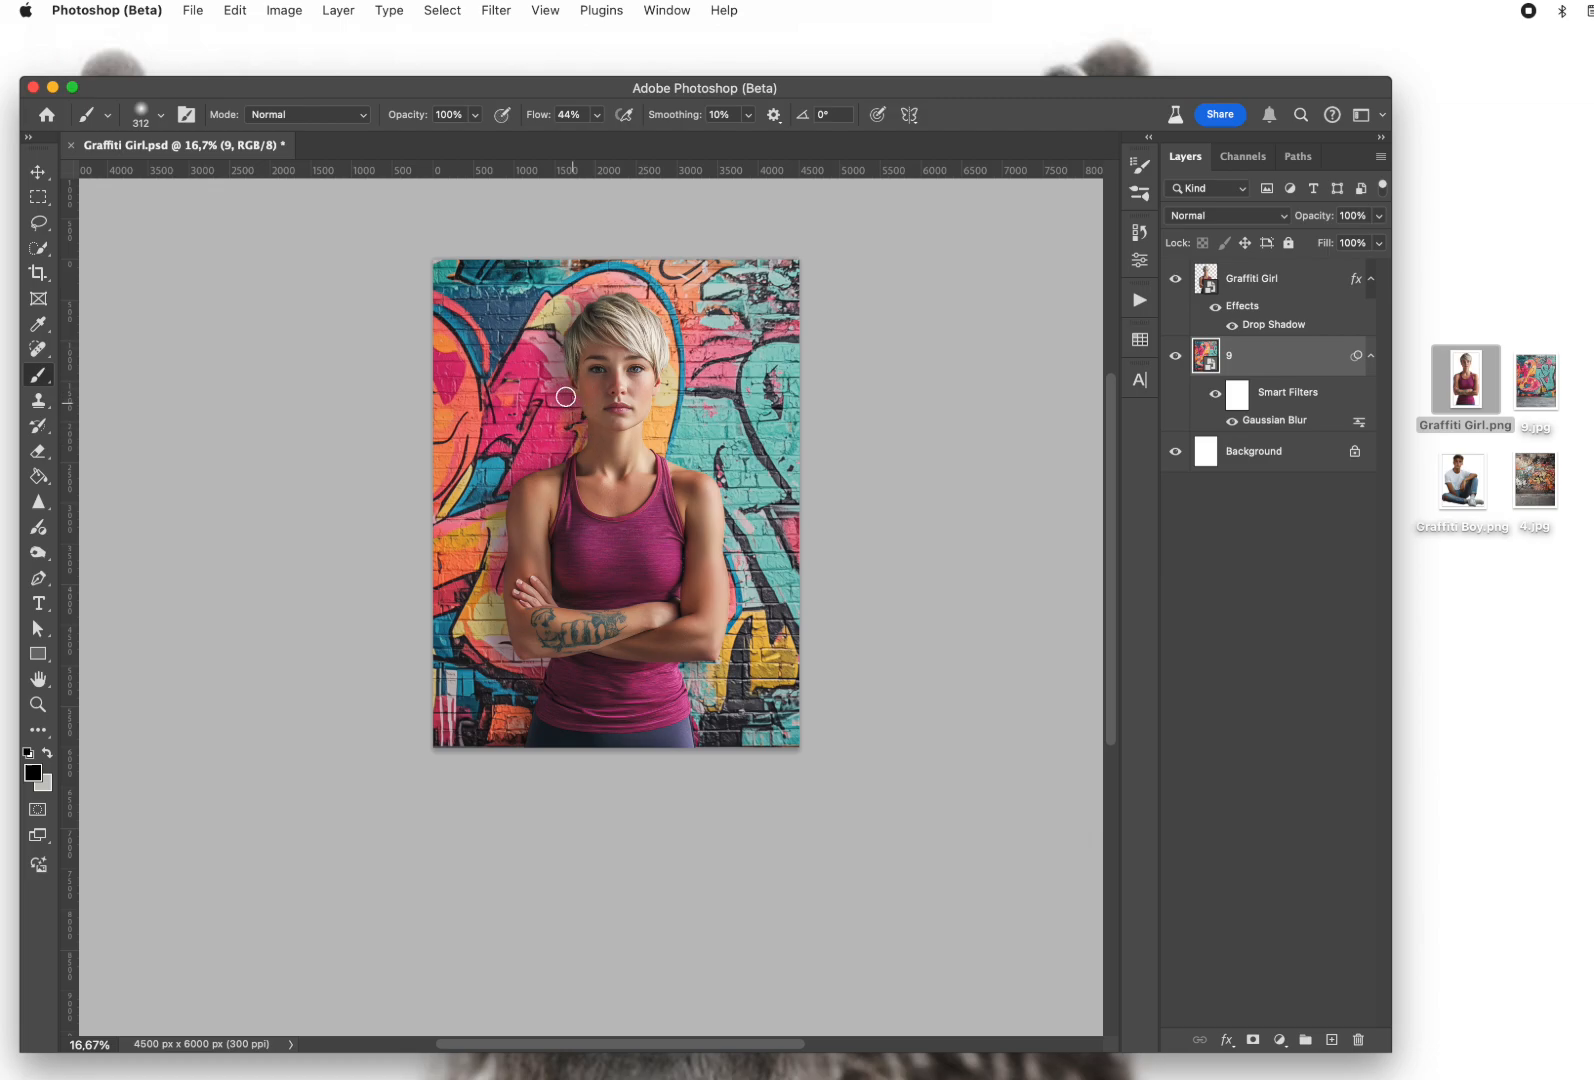
Convert the Graffiti Girl drop shadow into its own layer and toggle its visibility to check the effect
{"action": "right_click", "coordinate": [1288, 329]}
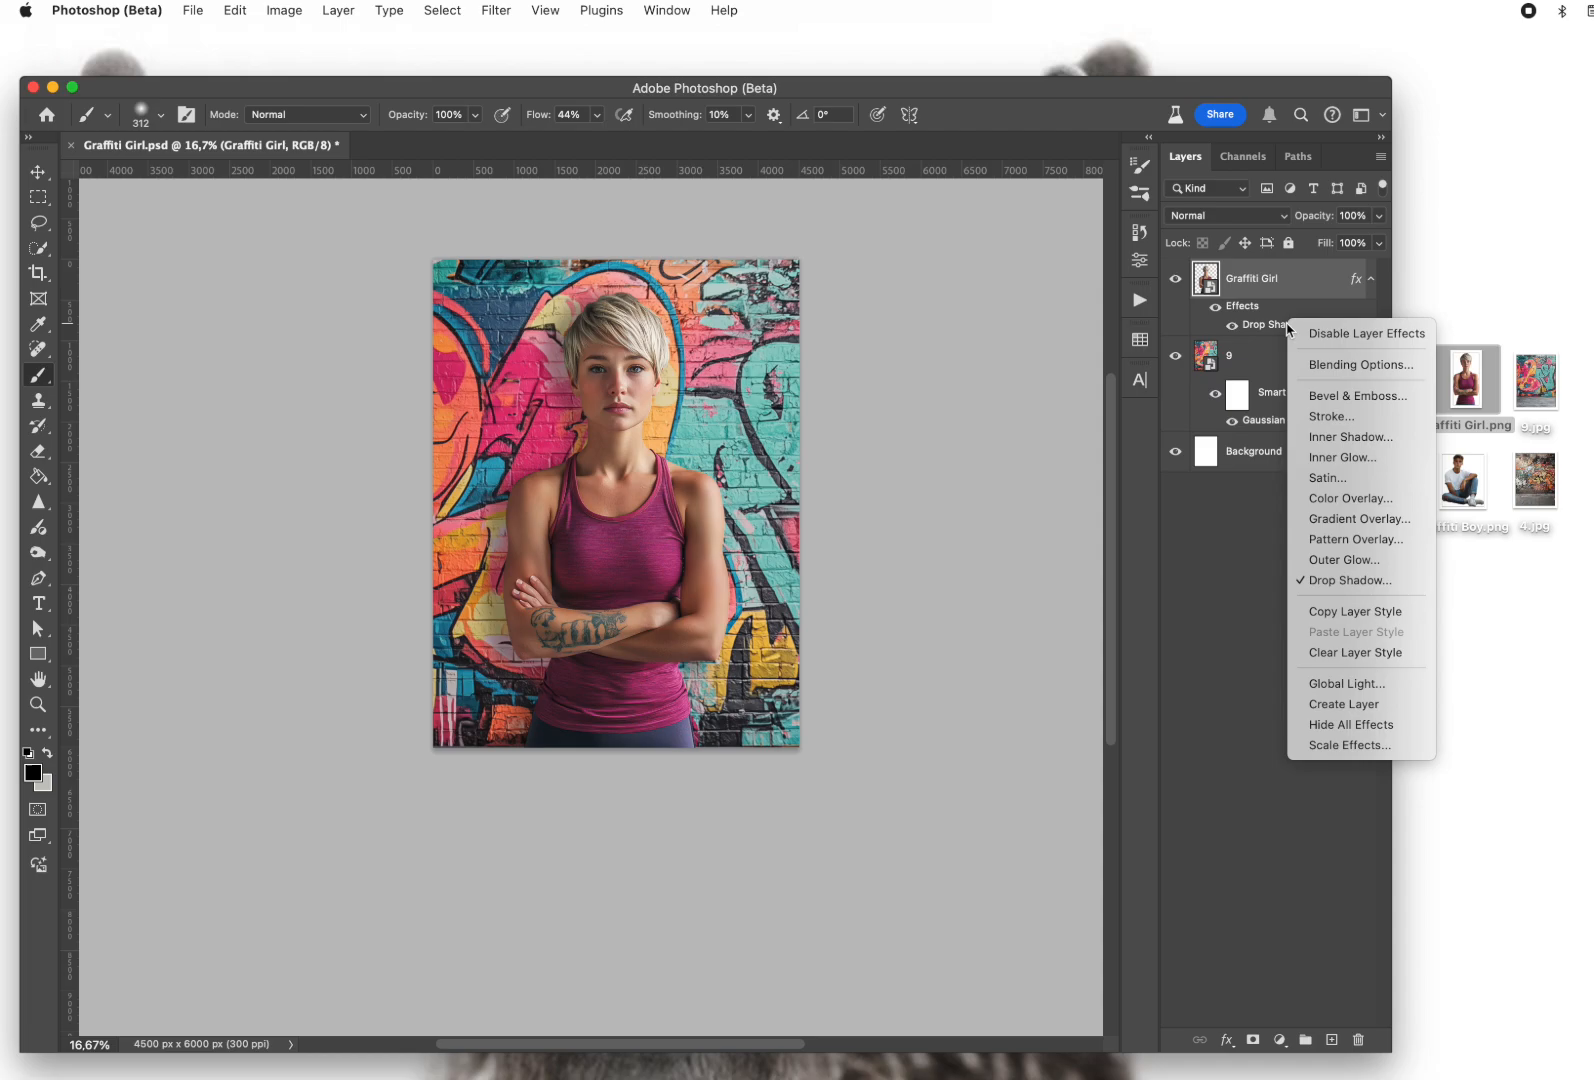
{"action": "left_click", "coordinate": [1318, 705]}
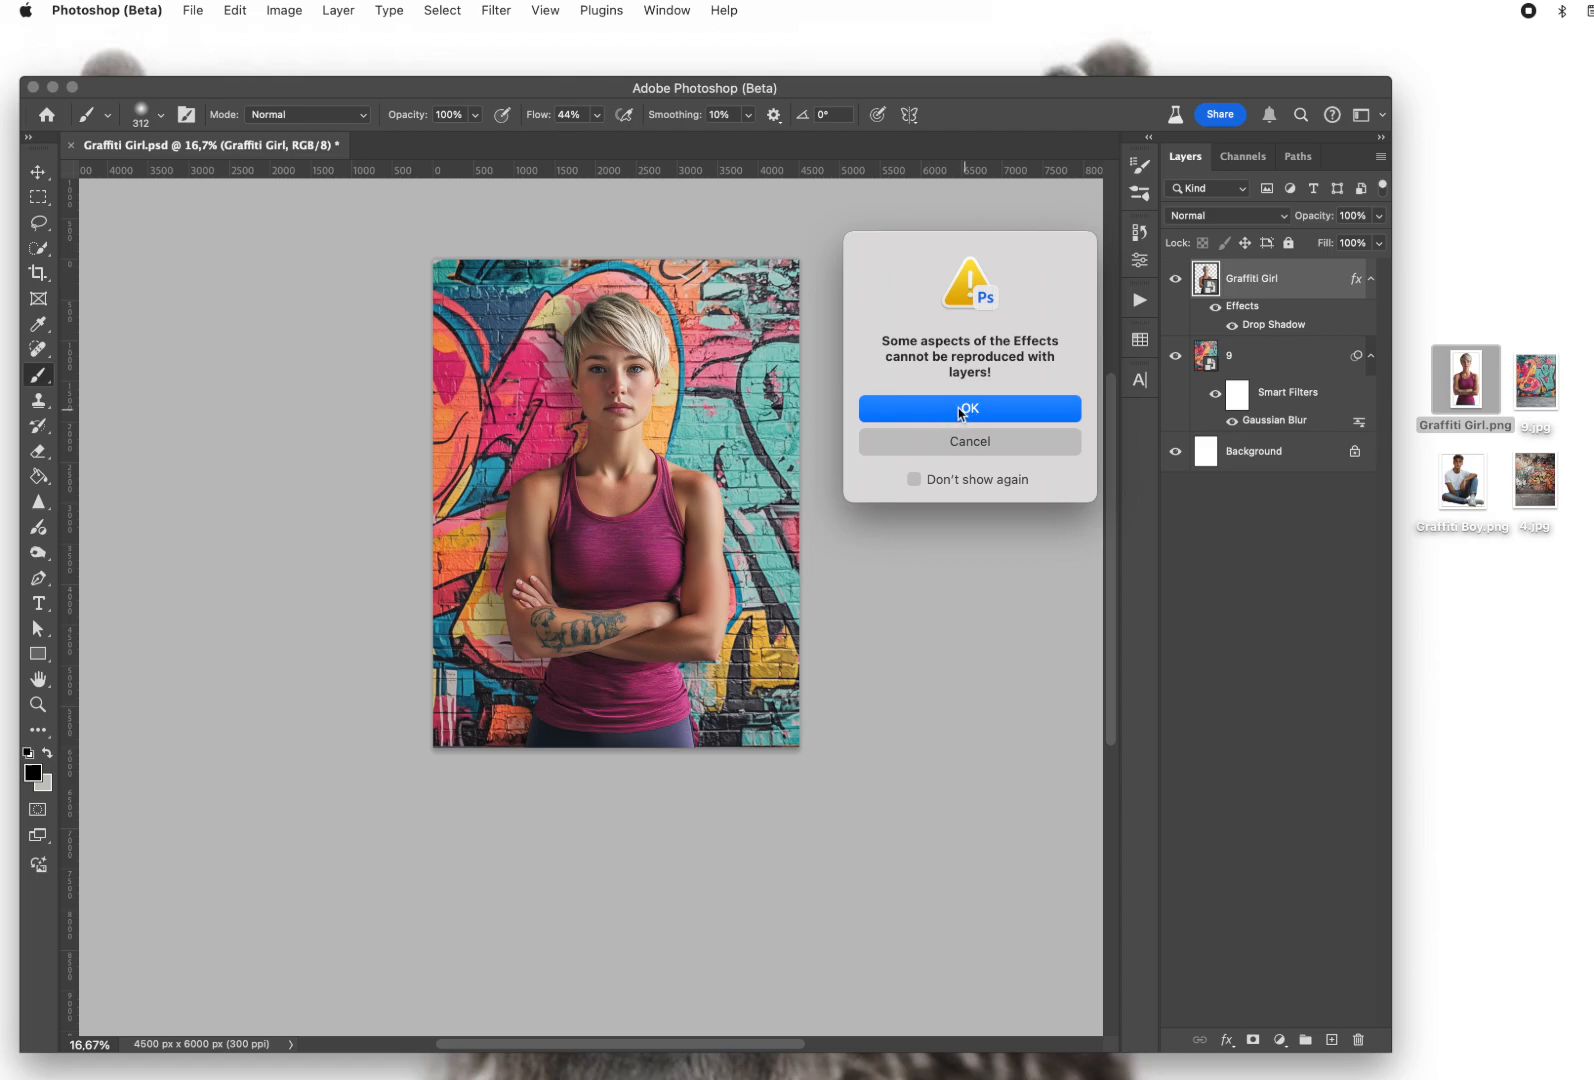
{"action": "left_click", "coordinate": [962, 412]}
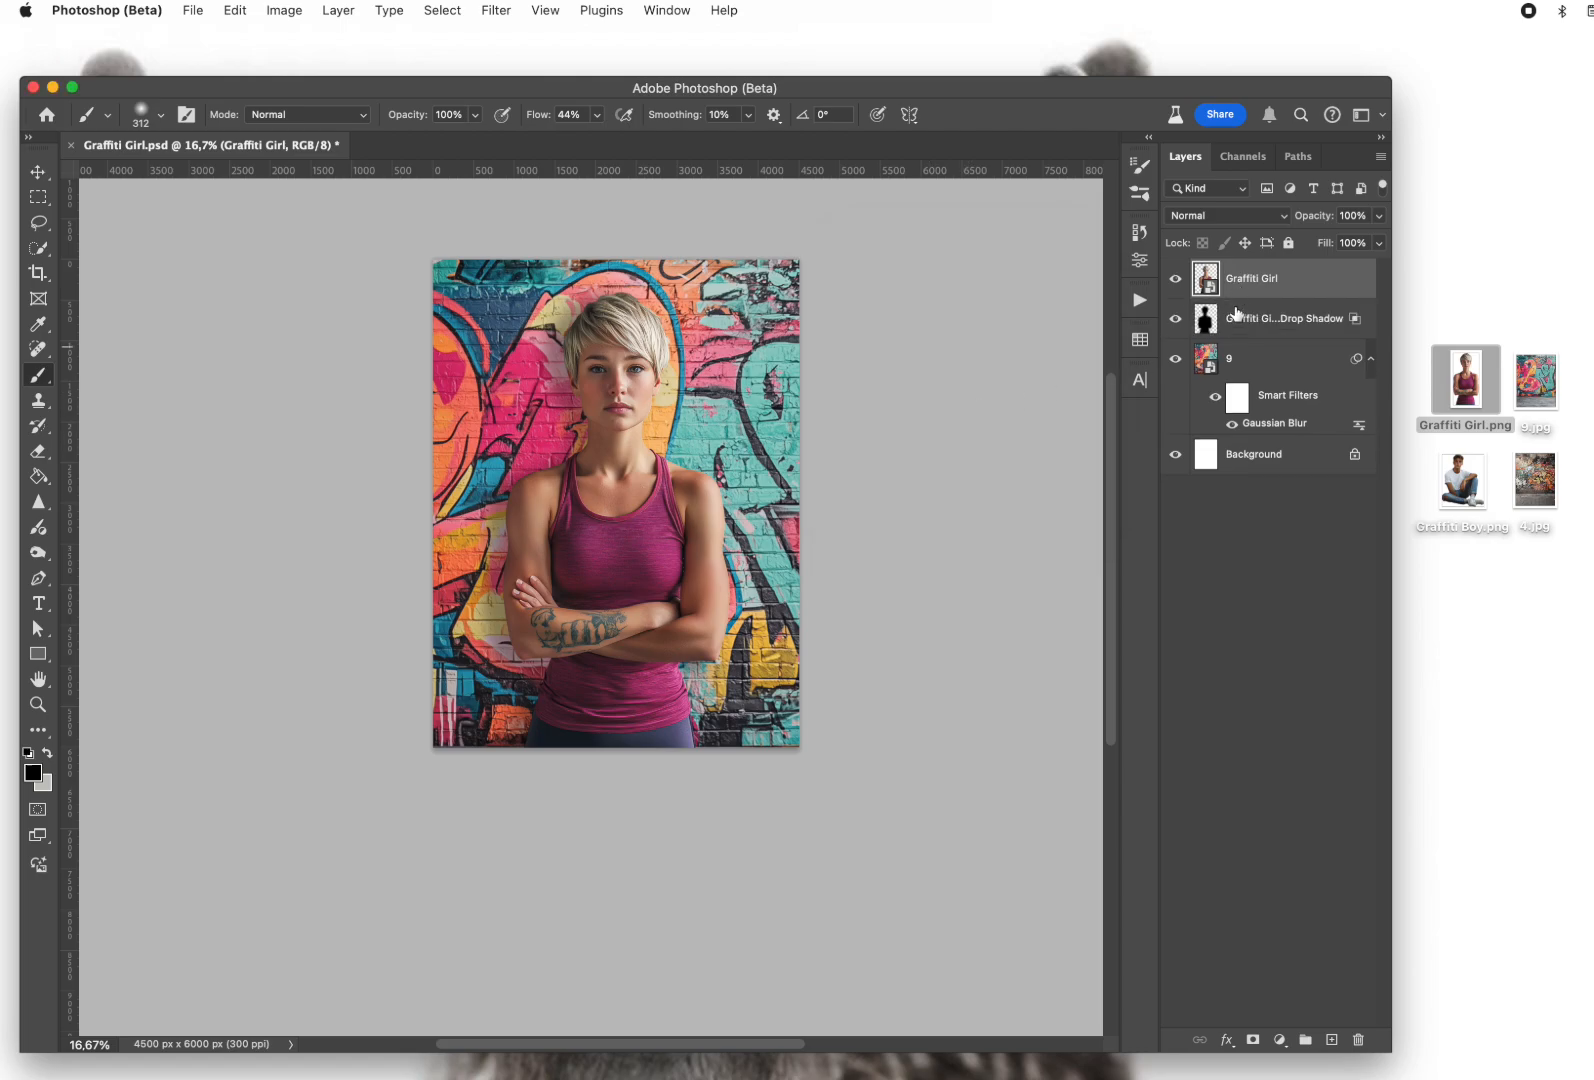
{"action": "left_click", "coordinate": [1176, 320]}
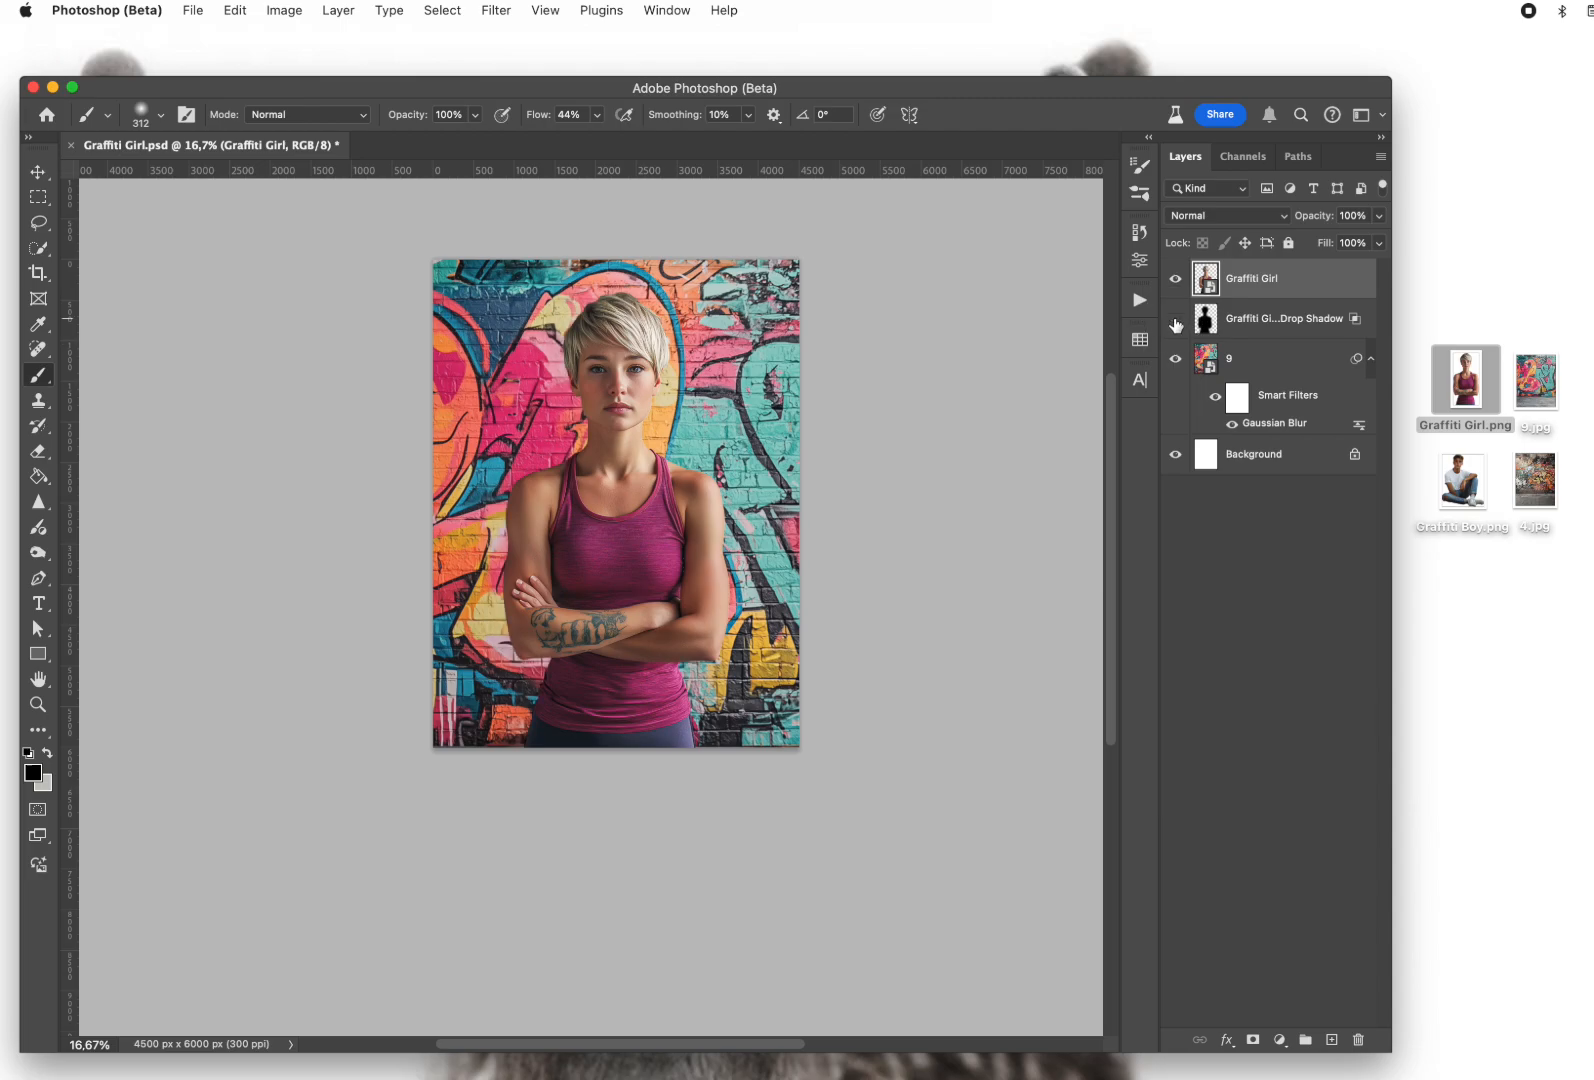
{"action": "left_click", "coordinate": [1176, 320]}
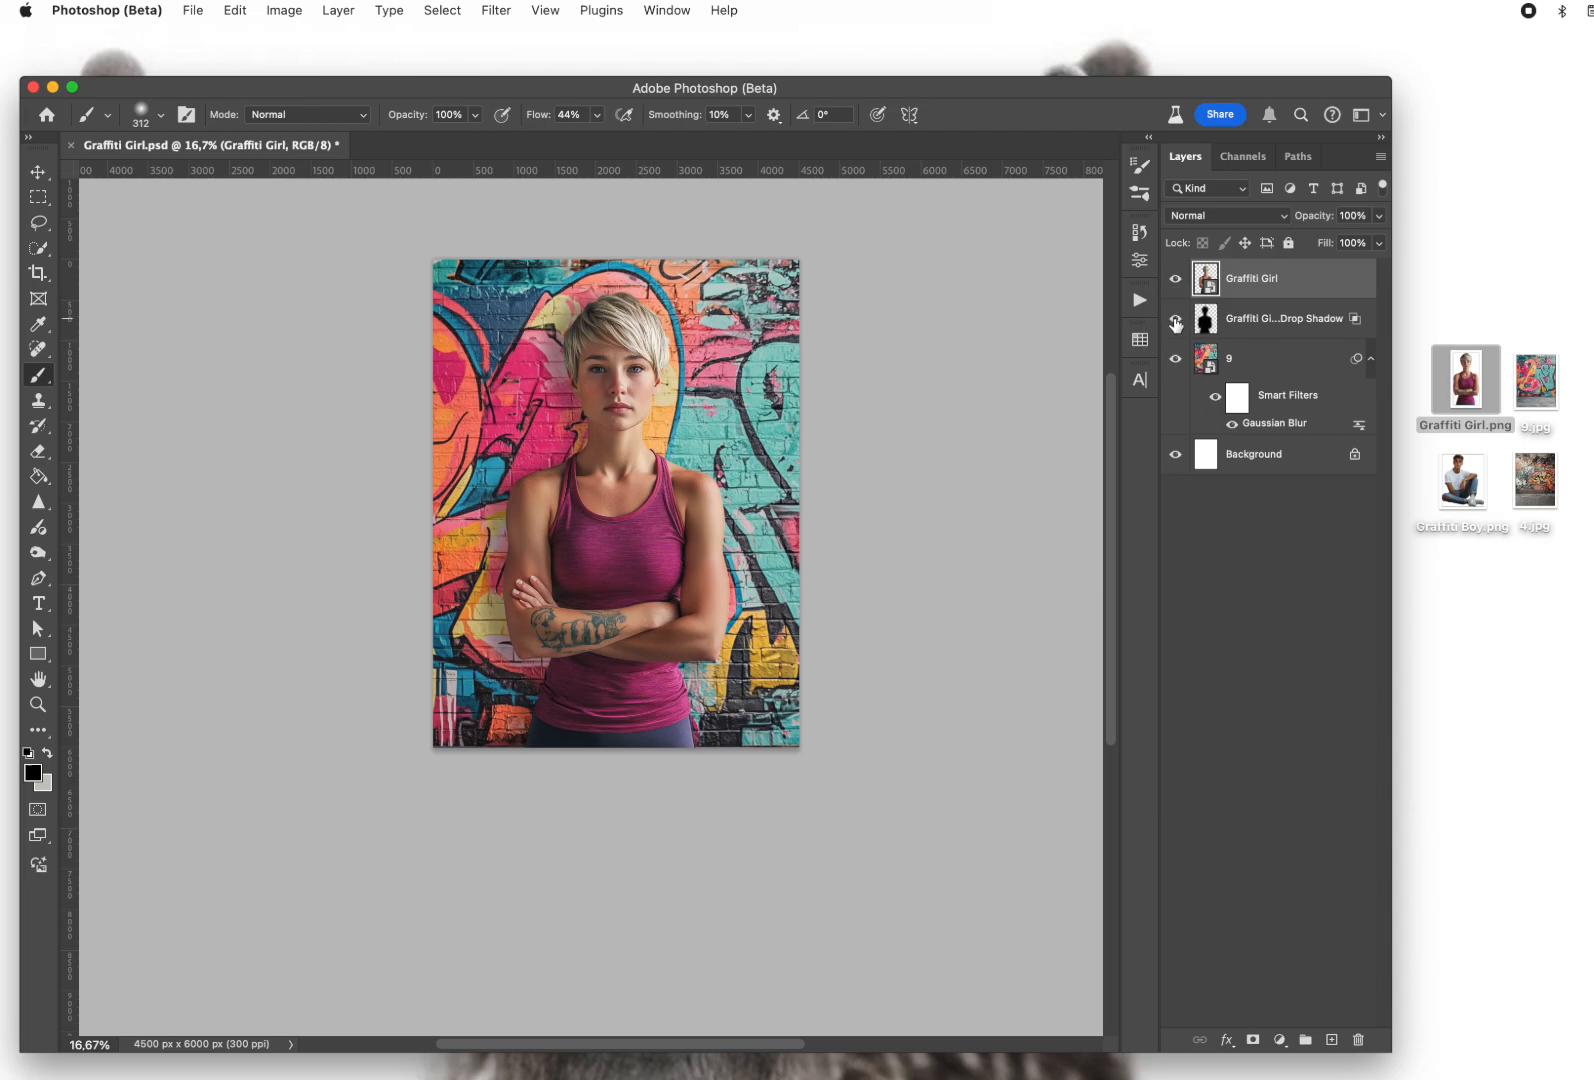
Move the separate drop shadow layer up and left to X 1899 px, Y 3185 px and lower its fill to about 29%
{"action": "left_click", "coordinate": [1289, 326]}
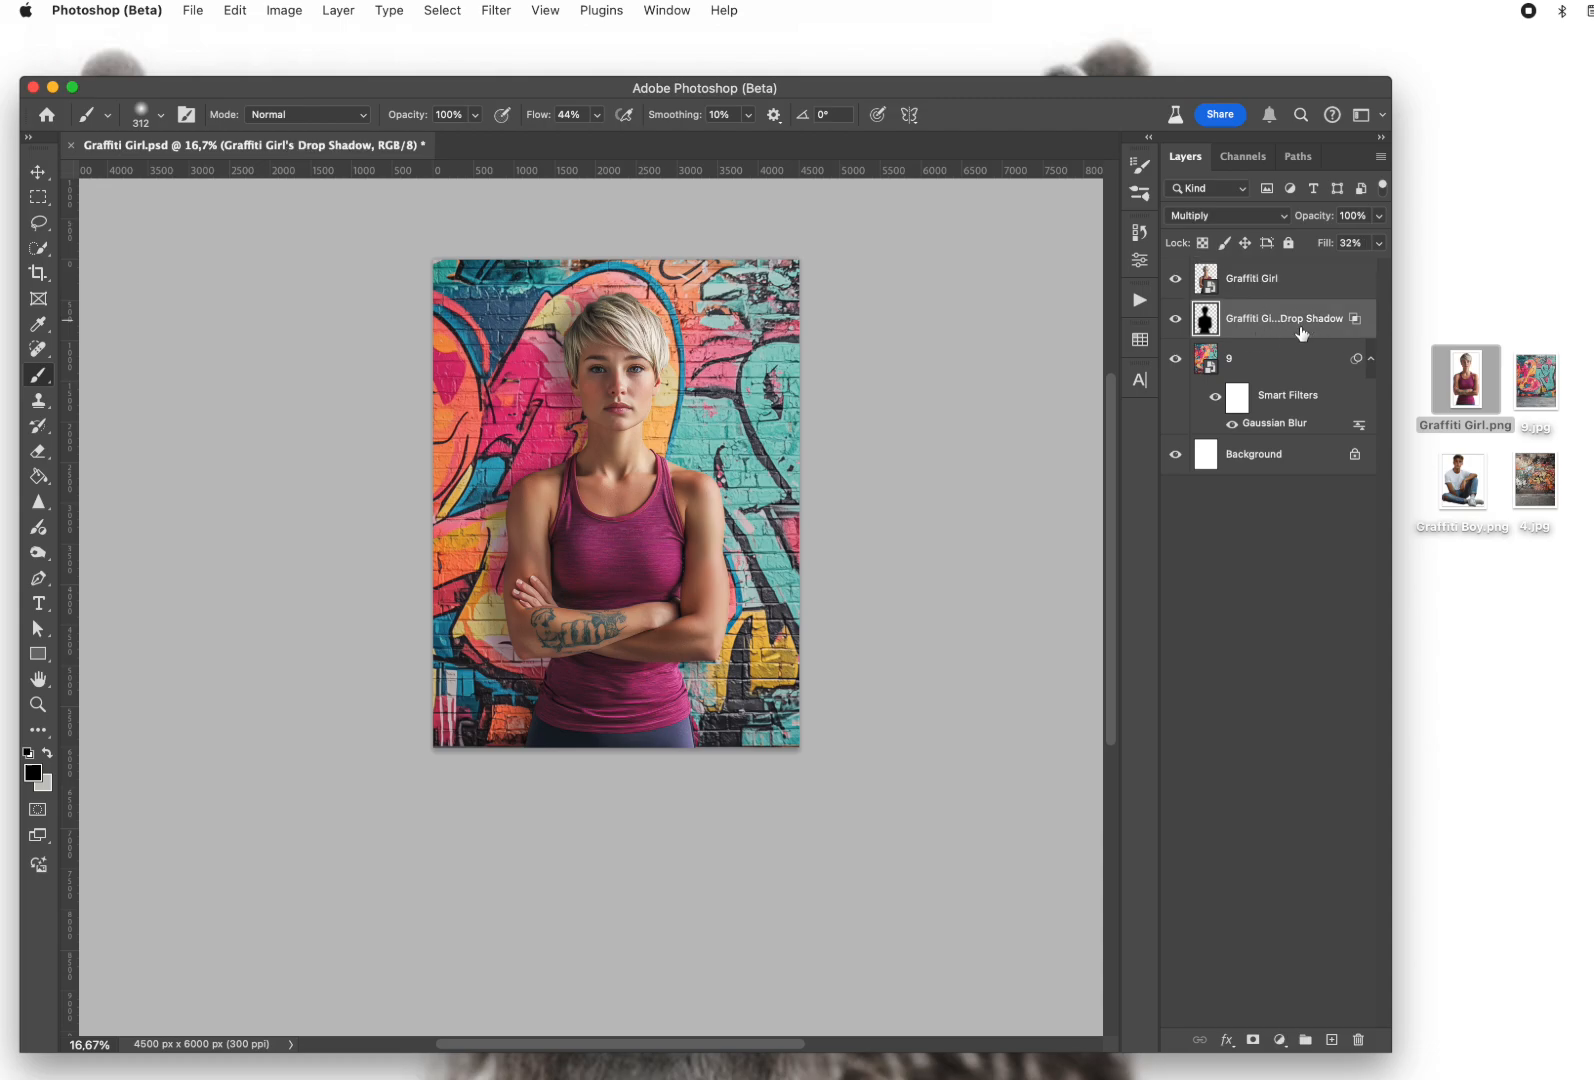
{"action": "key", "text": "super+t"}
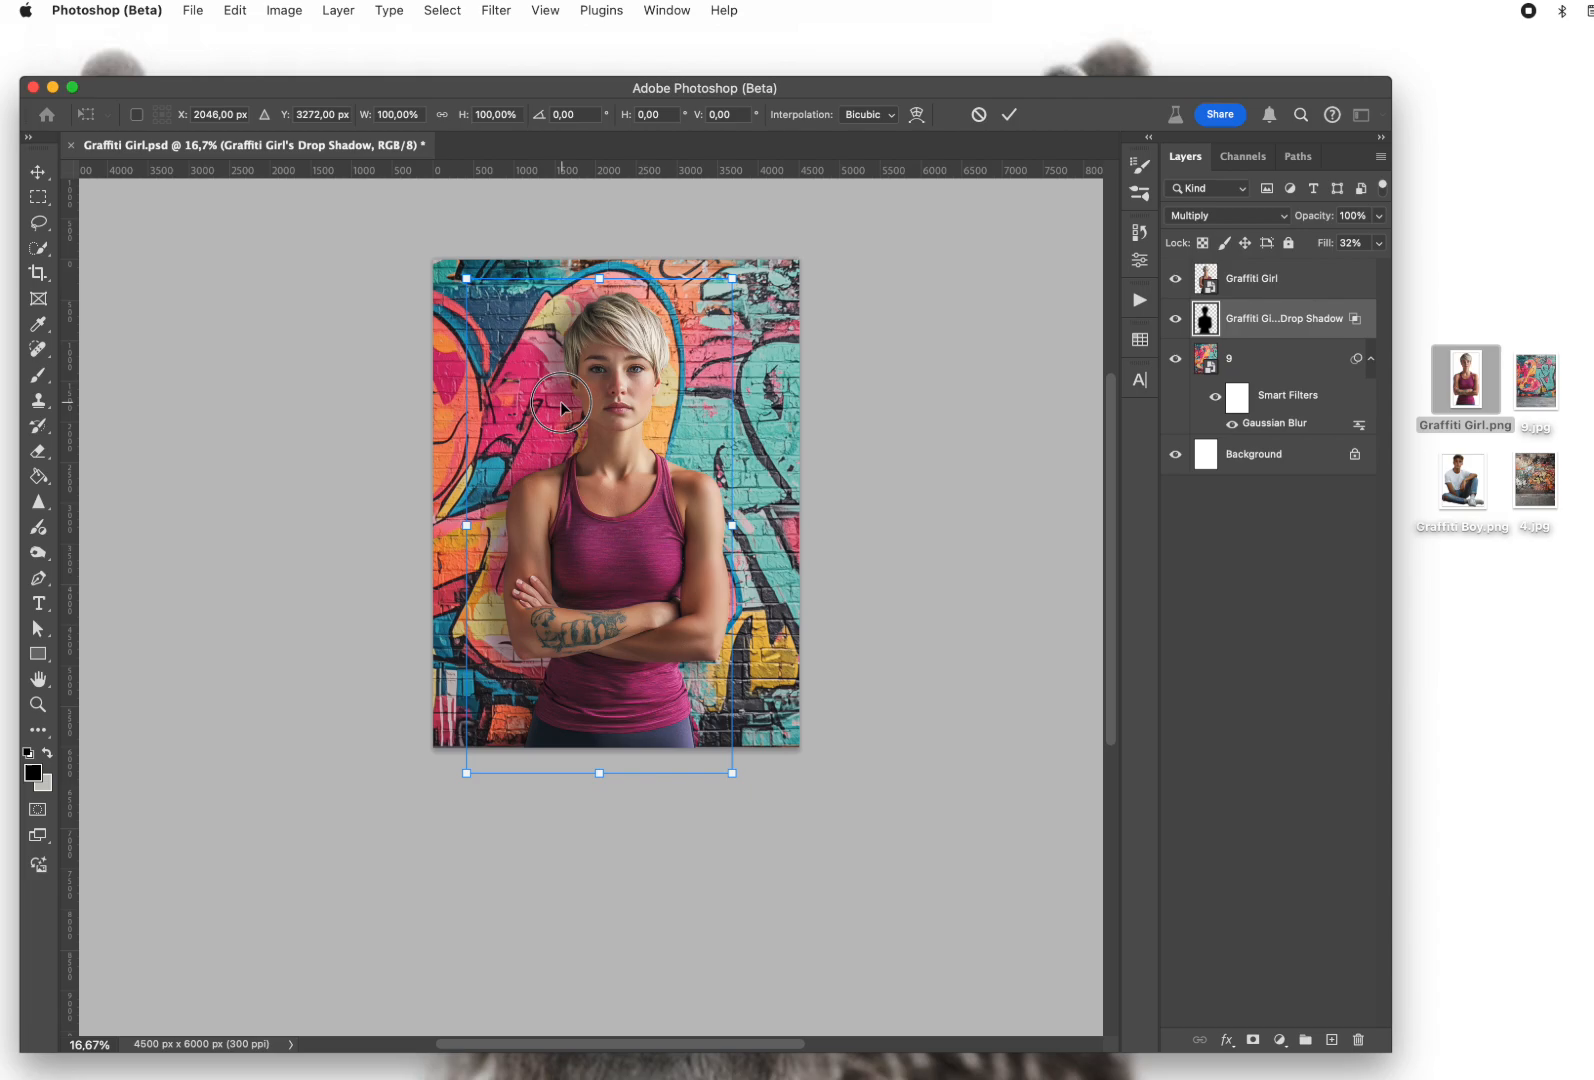
{"action": "mouse_move", "coordinate": [562, 401]}
{"action": "left_mouse_down"}
{"action": "mouse_move", "coordinate": [509, 393]}
{"action": "mouse_move", "coordinate": [552, 404]}
{"action": "left_mouse_up"}
{"action": "mouse_move", "coordinate": [1326, 244]}
{"action": "left_mouse_down"}
{"action": "mouse_move", "coordinate": [1342, 243]}
{"action": "mouse_move", "coordinate": [1318, 246]}
{"action": "left_mouse_up"}
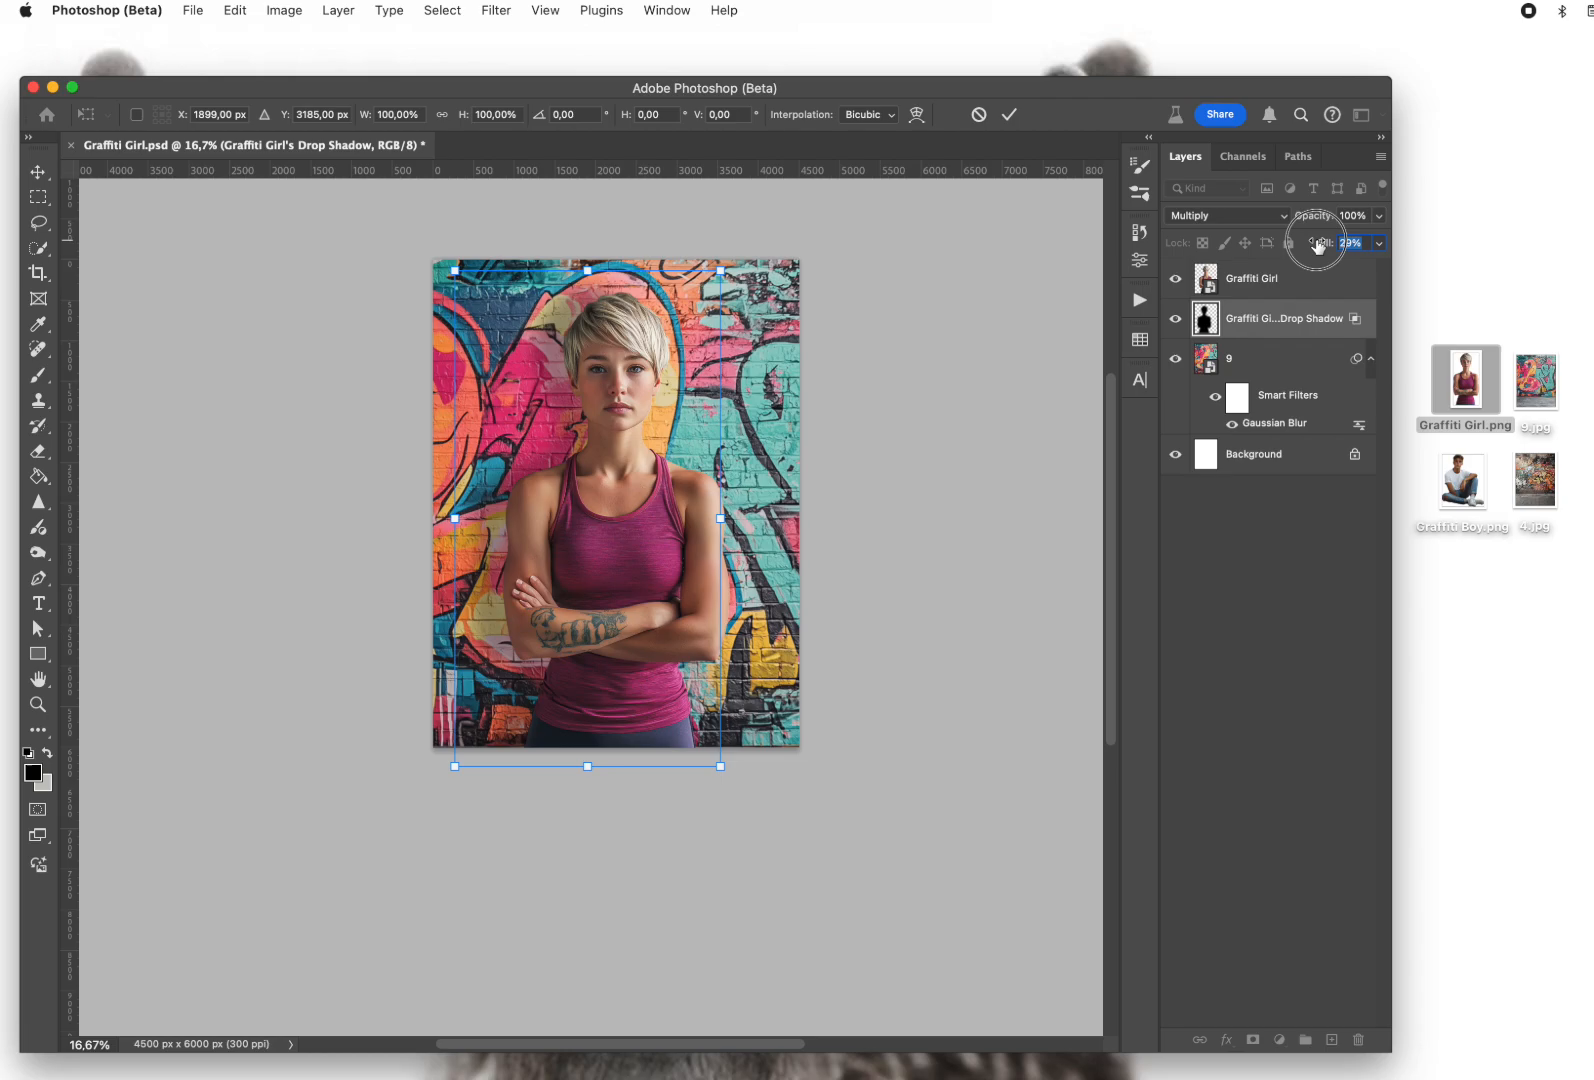
{"action": "left_click_drag", "start_coordinate": [1318, 246], "coordinate": [1318, 246]}
Add a new drop shadow to the Graffiti Girl layer with a 57 px distance and a 1 px size
{"action": "left_click", "coordinate": [1326, 292]}
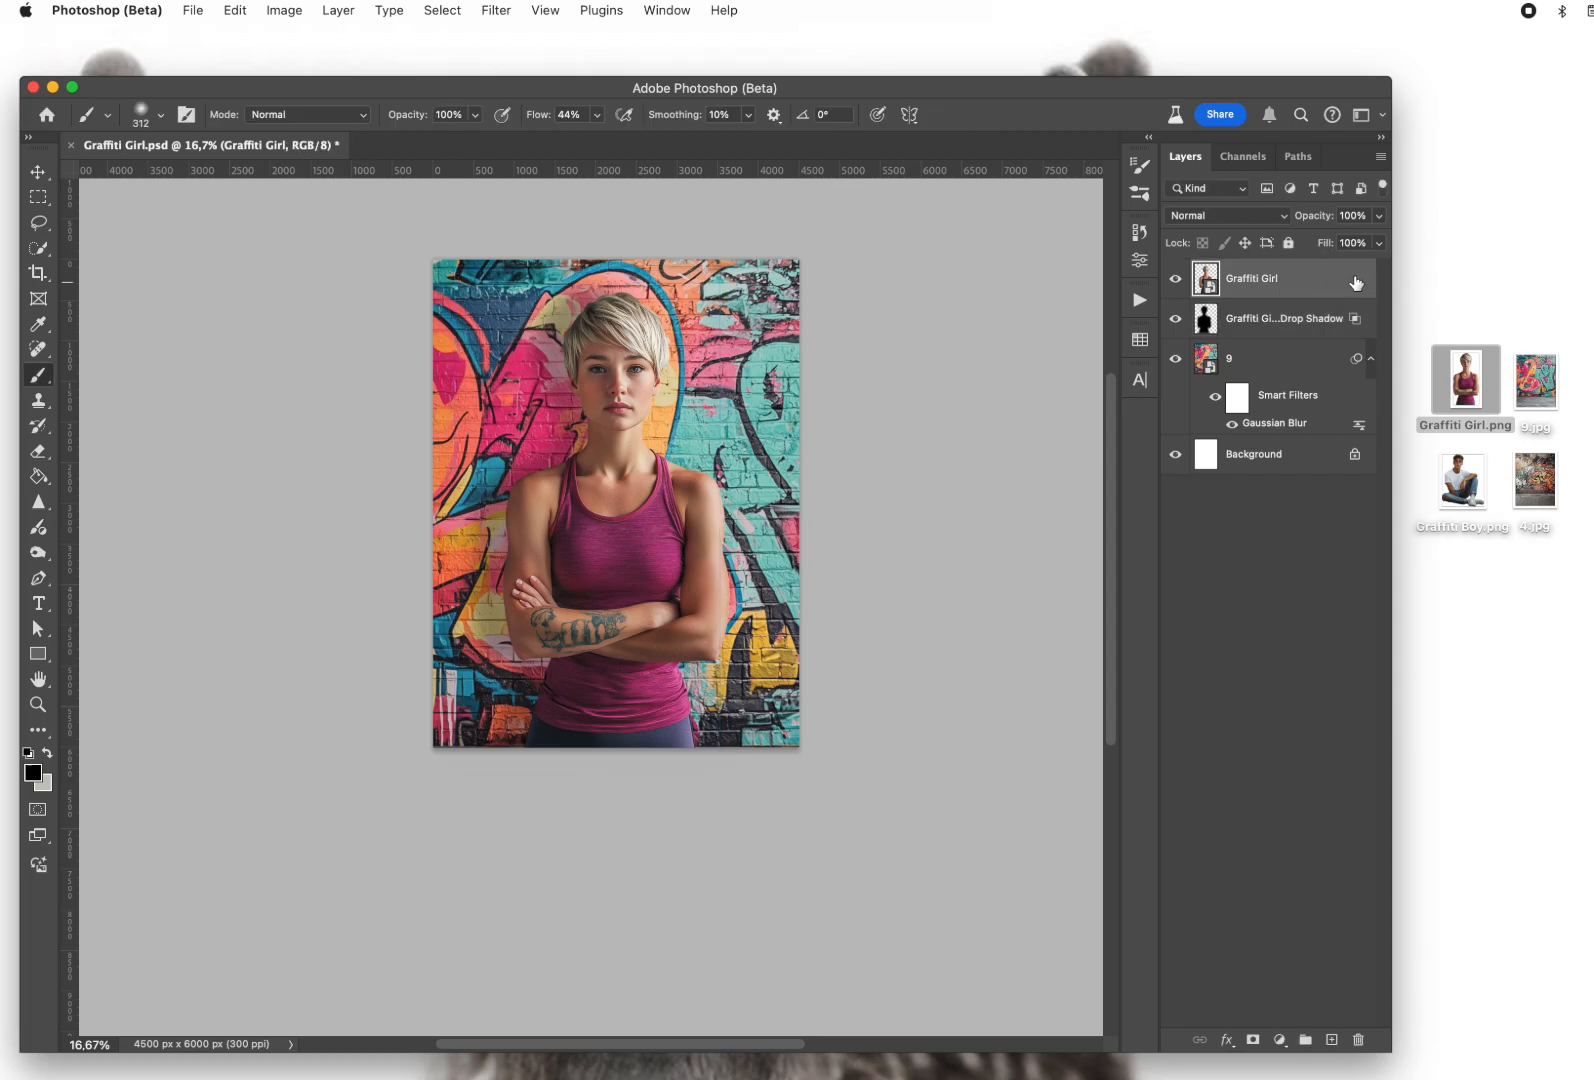
{"action": "double_click", "coordinate": [1355, 286]}
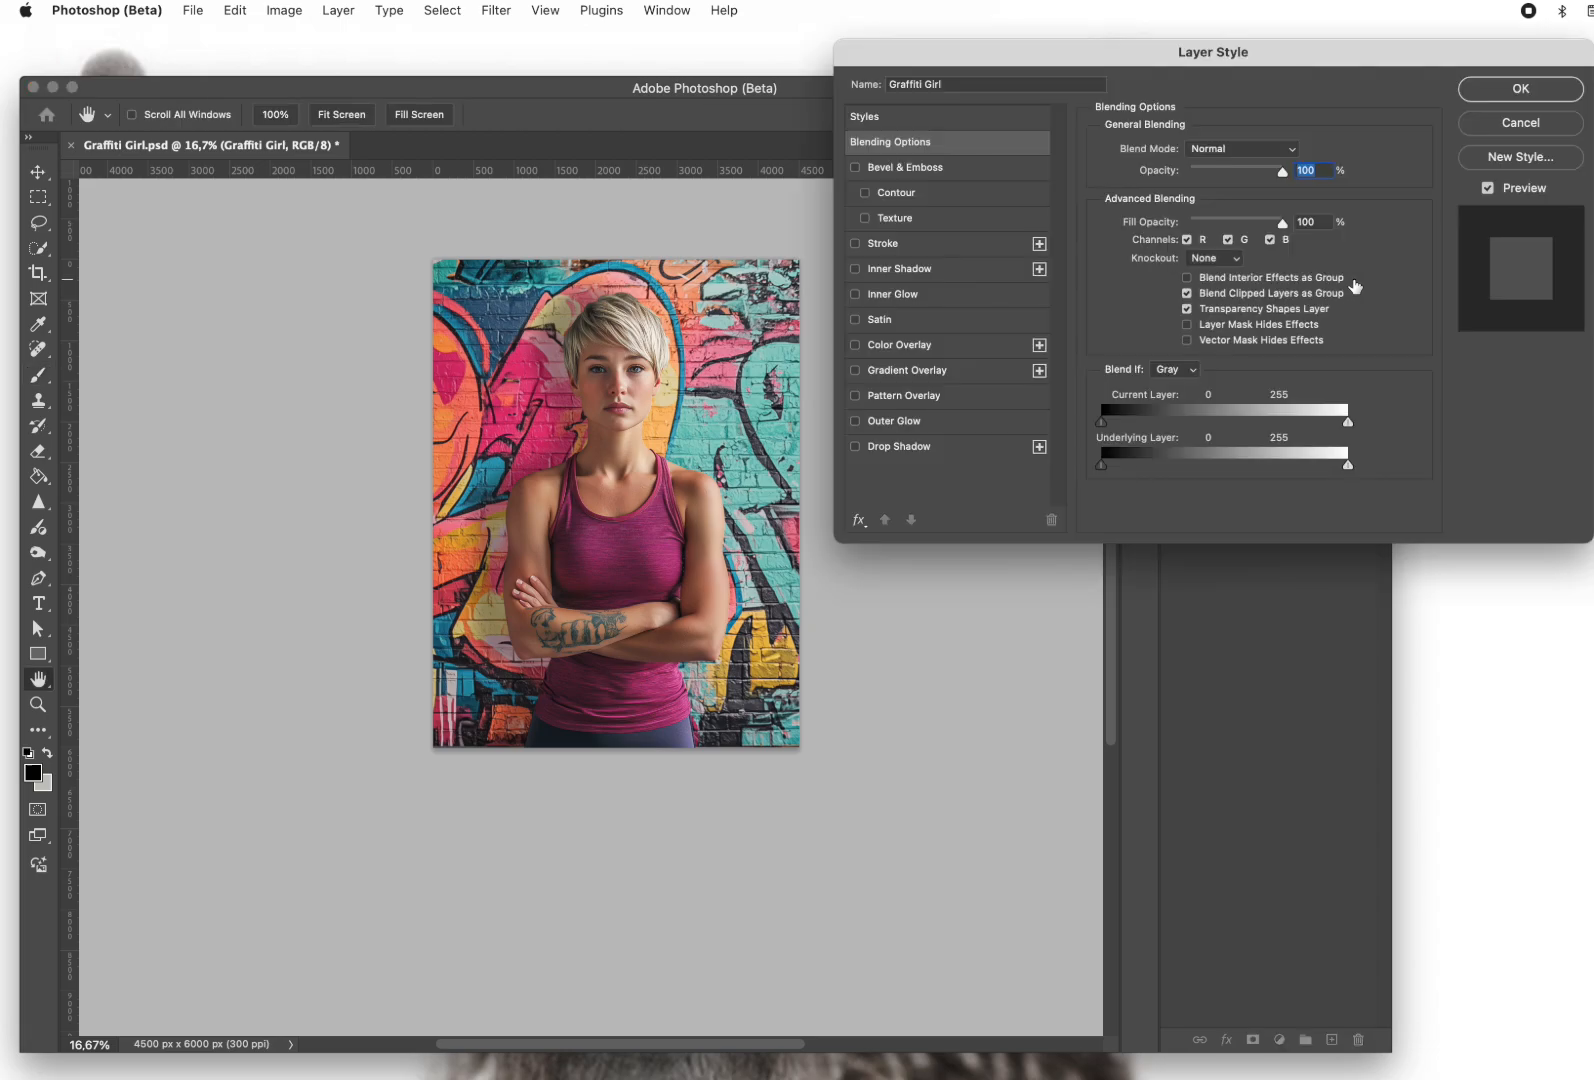
{"action": "left_click", "coordinate": [899, 447]}
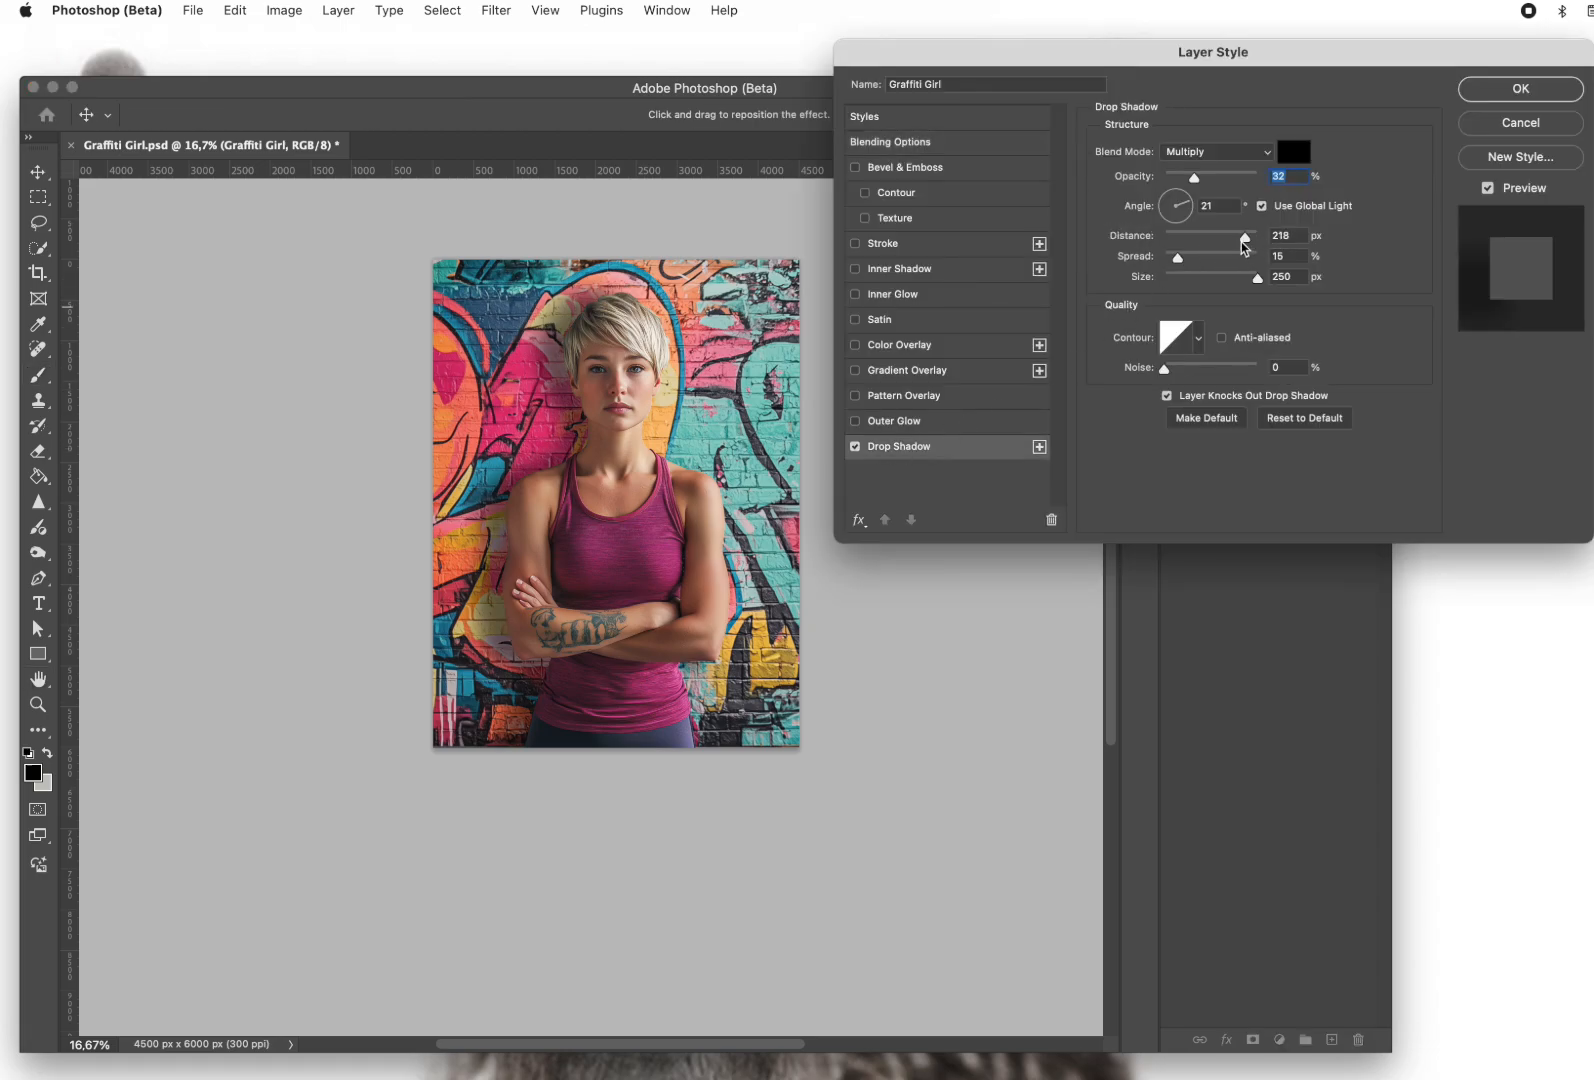
{"action": "left_click_drag", "start_coordinate": [1244, 243], "coordinate": [1166, 279]}
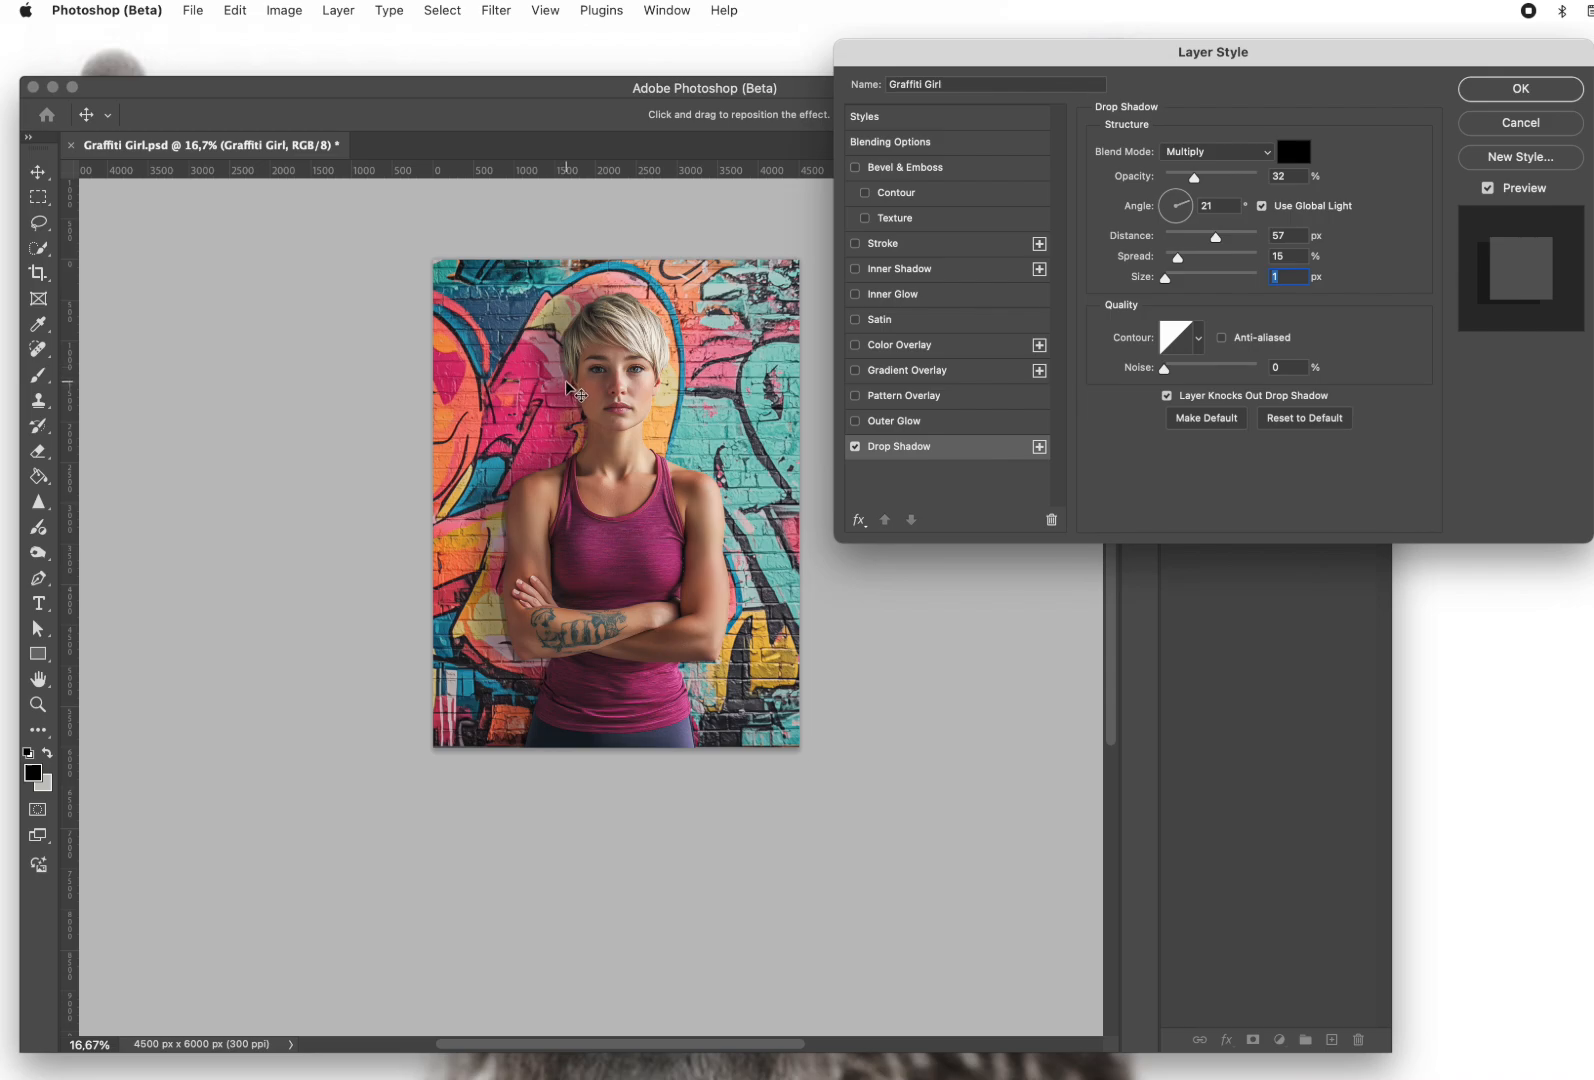
Refine the girl's new drop shadow to 34 px distance and 57 px size, with opacity slightly below 45%
{"action": "key", "text": "super+equal"}
{"action": "scroll", "coordinate": [575, 392], "scroll_direction": "up", "scroll_amount": 3}
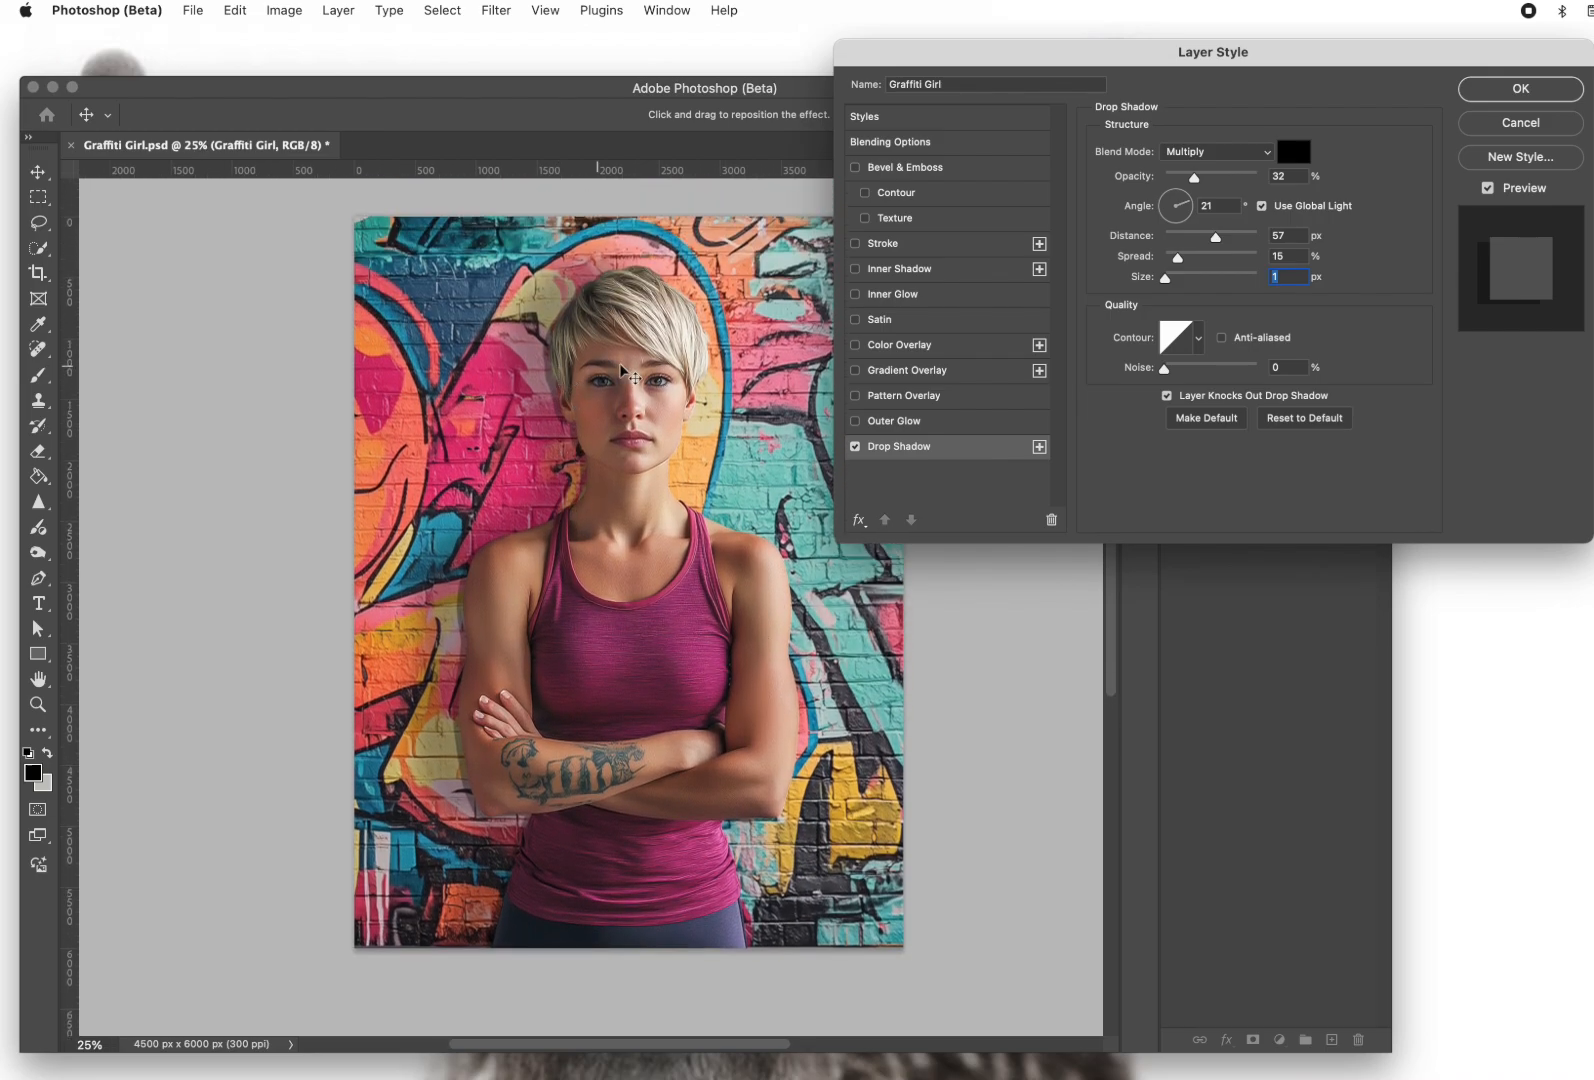
{"action": "left_click_drag", "start_coordinate": [1195, 180], "coordinate": [1206, 180]}
{"action": "left_click_drag", "start_coordinate": [1166, 278], "coordinate": [1200, 244]}
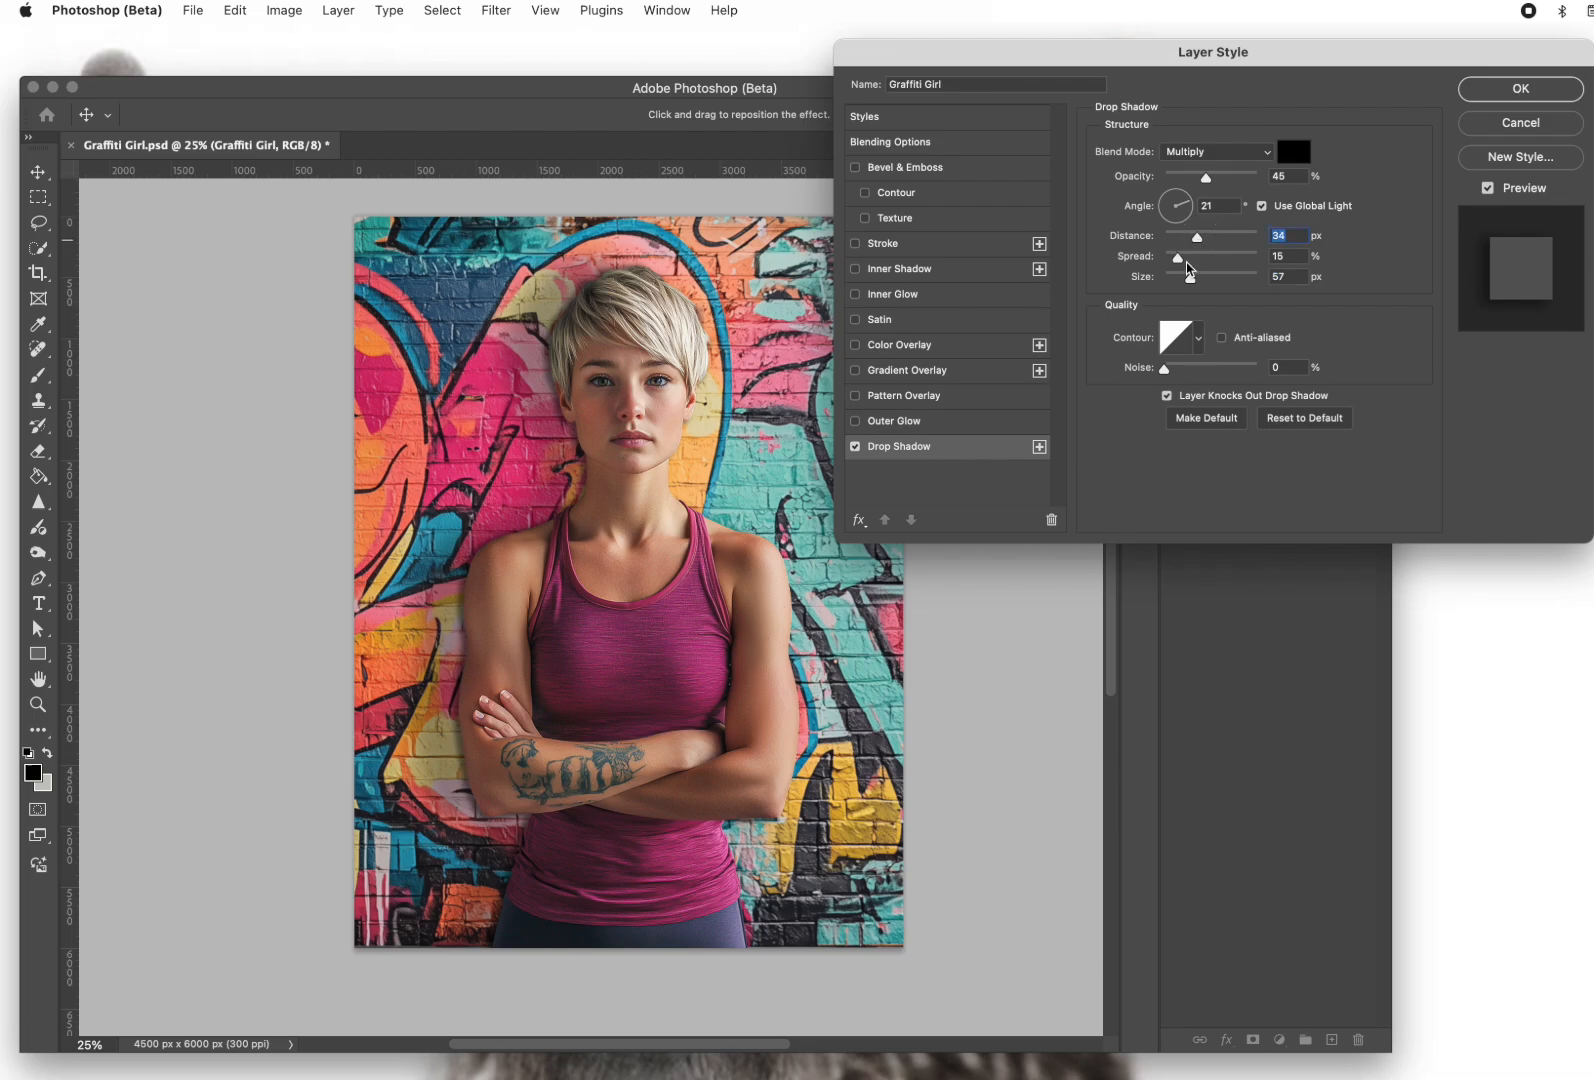
{"action": "left_click_drag", "start_coordinate": [1205, 178], "coordinate": [1199, 178]}
{"action": "left_click", "coordinate": [1512, 92]}
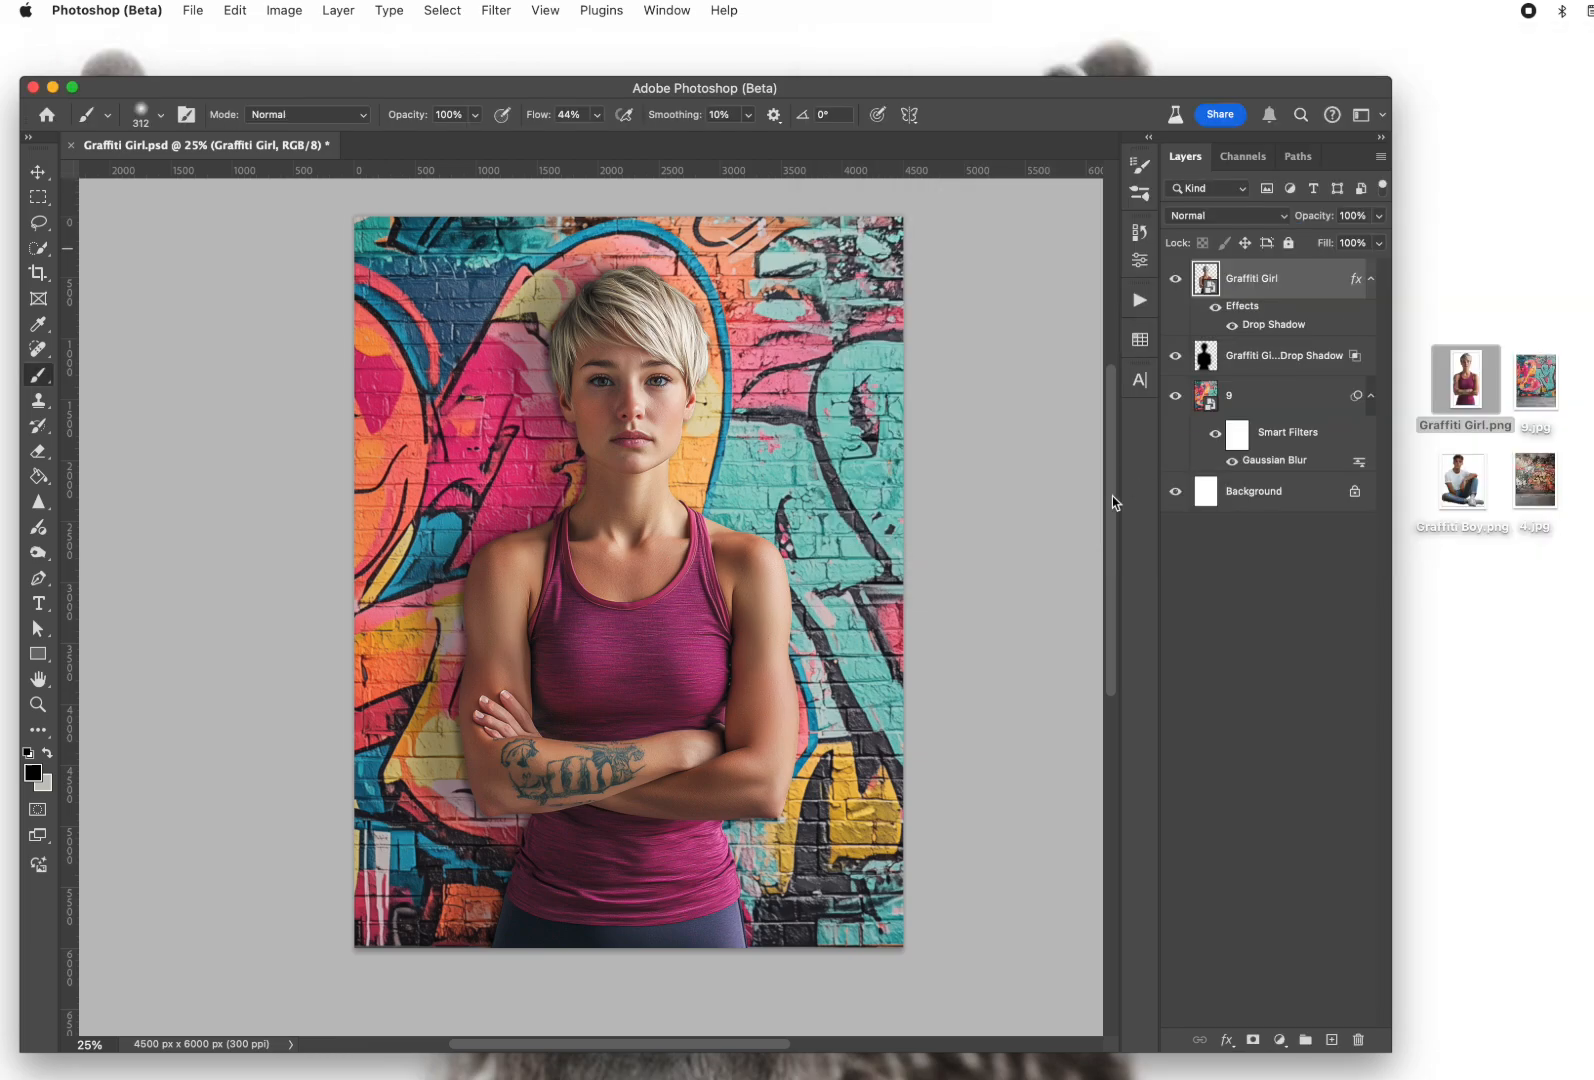
Toggle the Graffiti Girl layer's drop shadow effect on and off to compare the result, leaving it hidden
{"action": "key", "text": "super+minus"}
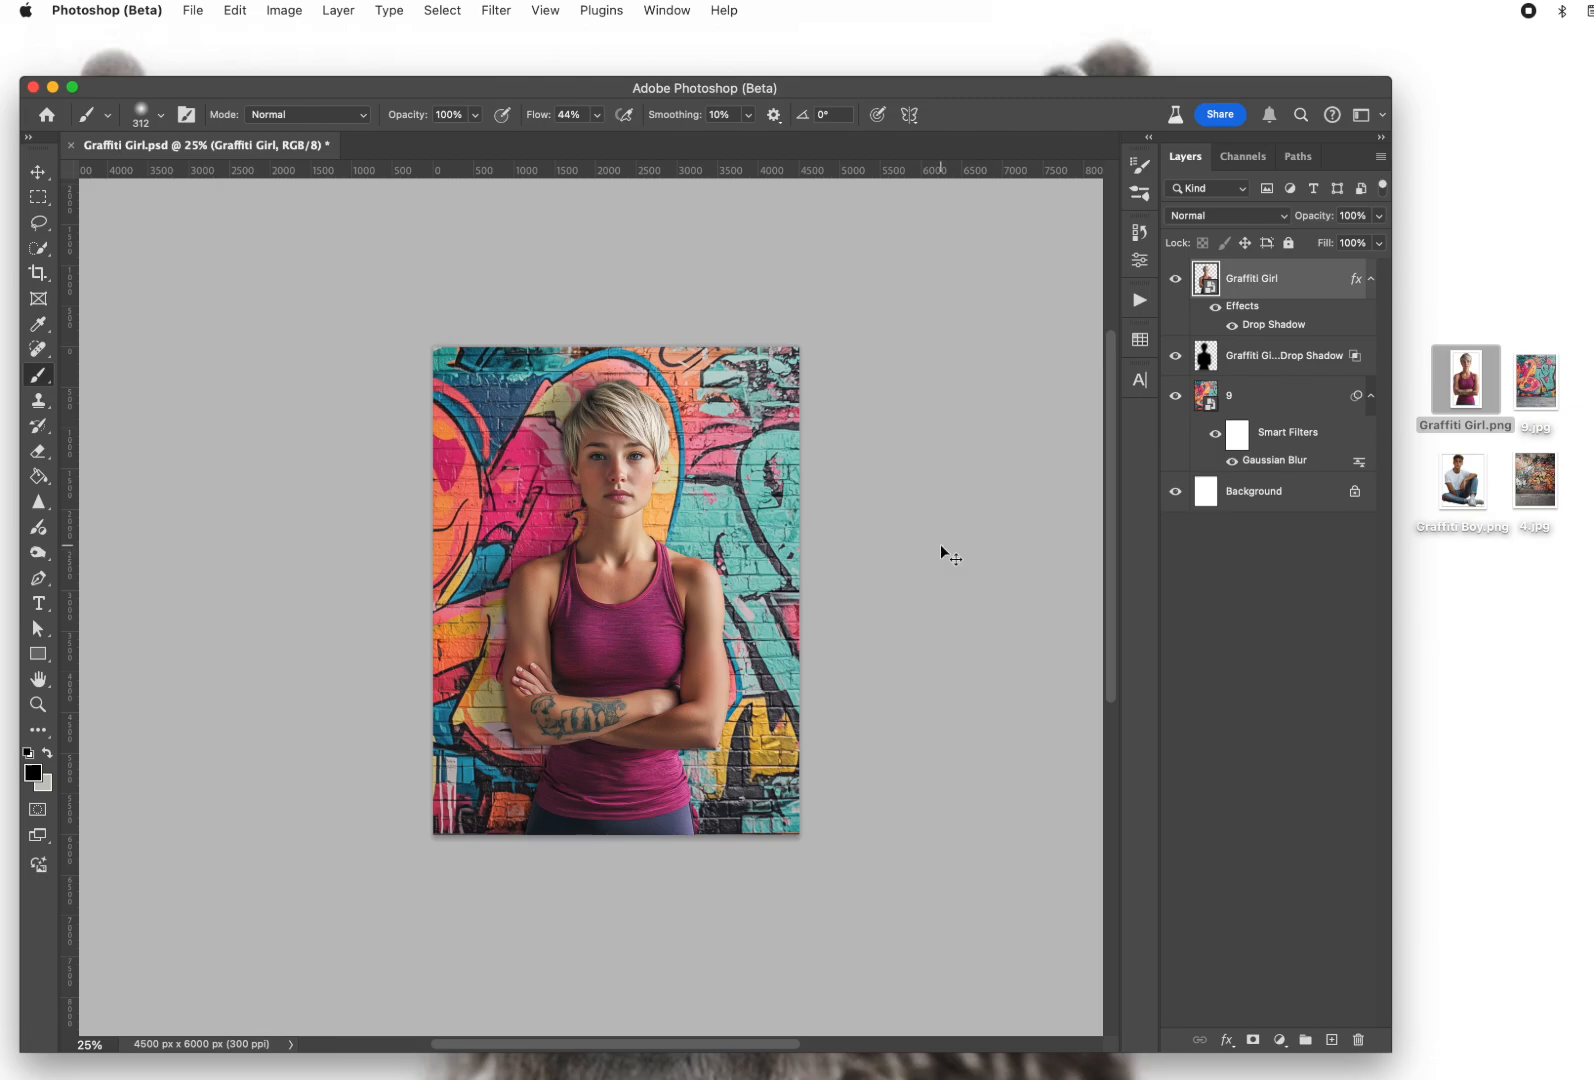
{"action": "key", "text": "super+plus"}
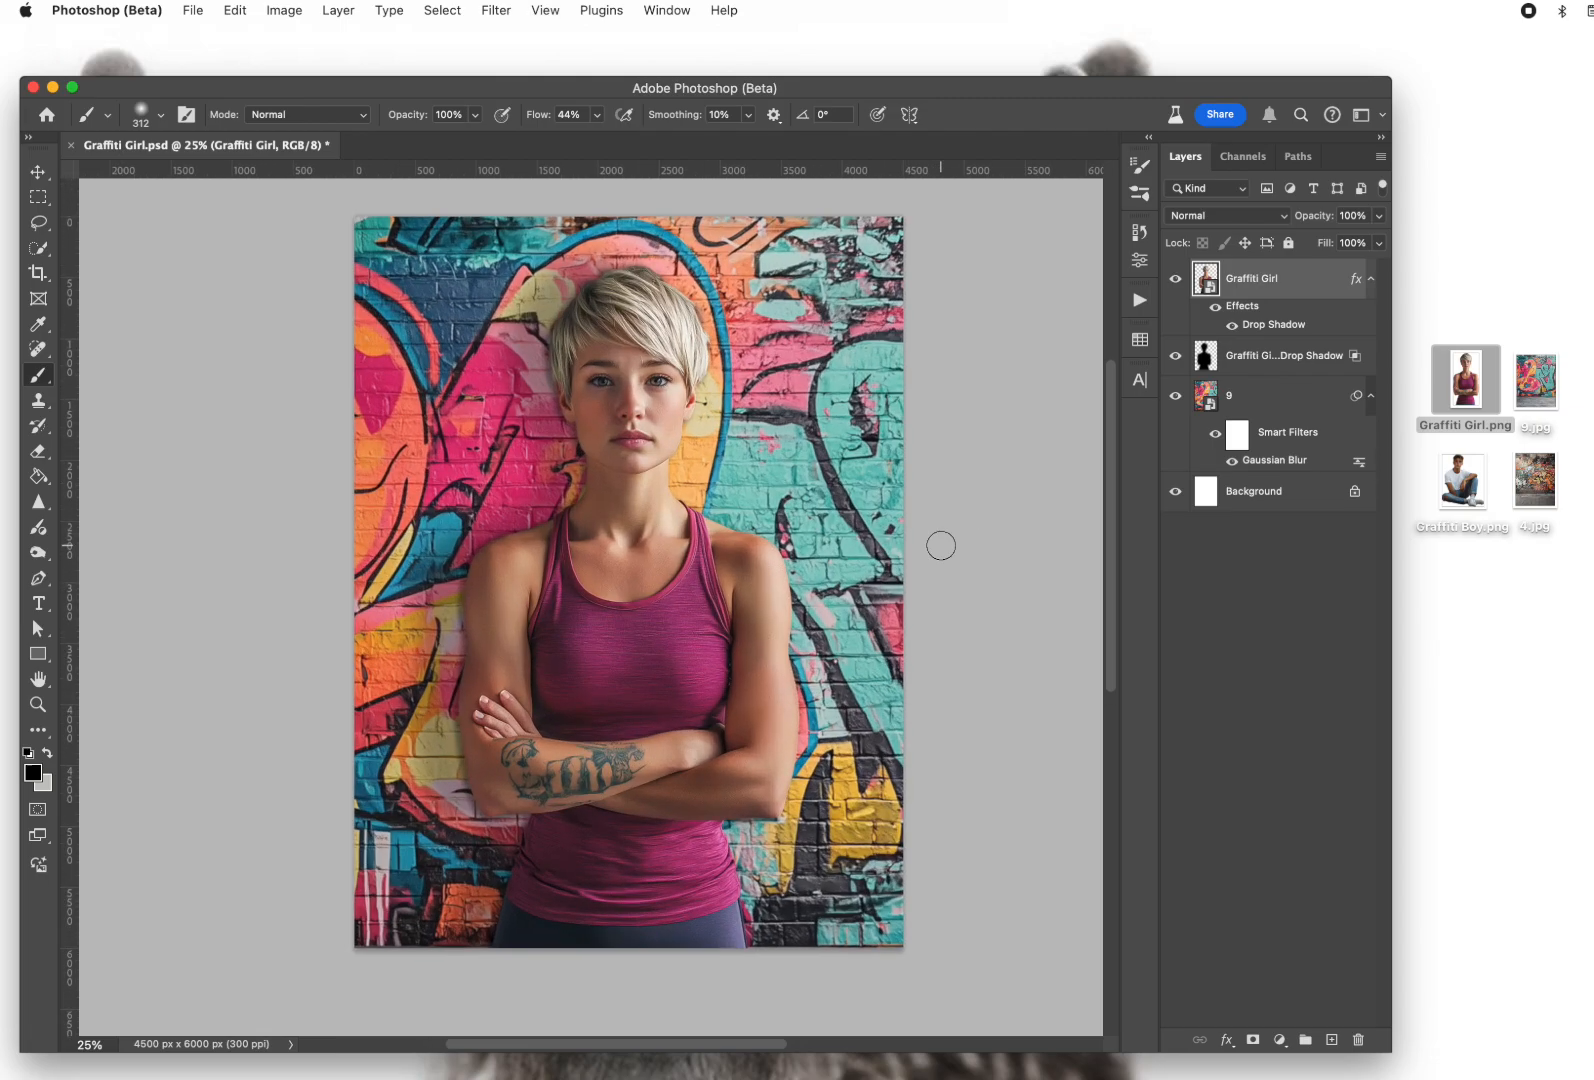
{"action": "left_click", "coordinate": [1234, 330]}
{"action": "left_click", "coordinate": [1233, 326]}
{"action": "left_click", "coordinate": [1234, 330]}
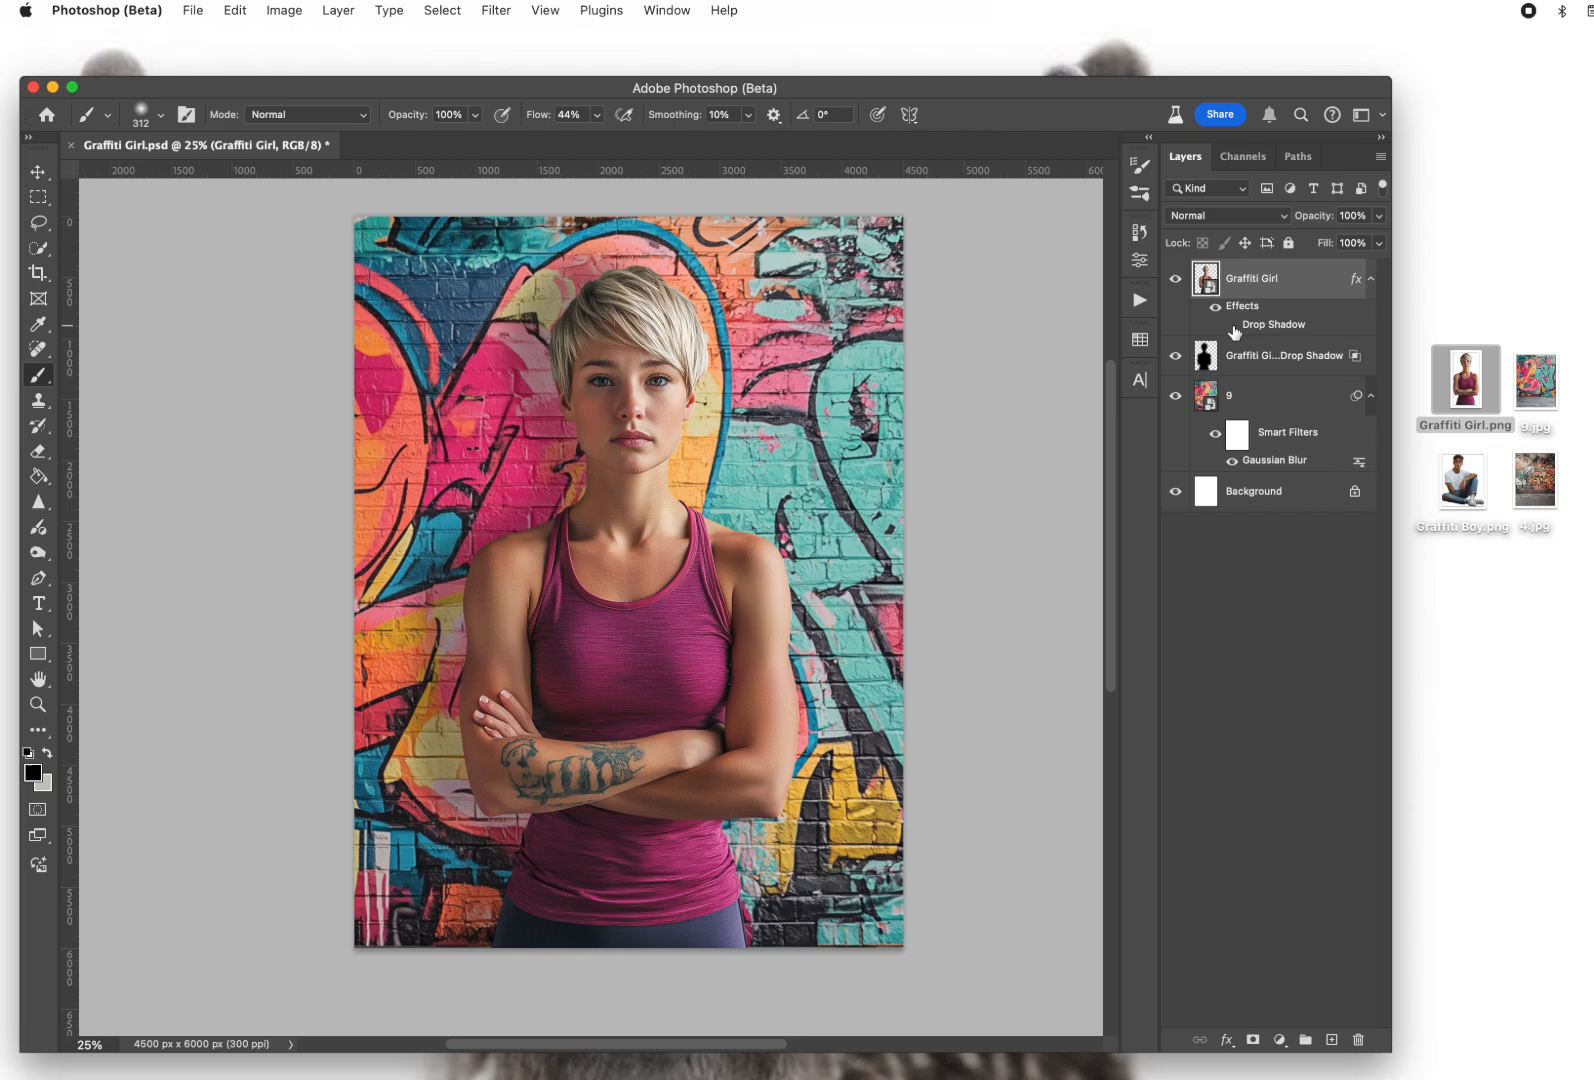
{"action": "left_click", "coordinate": [1233, 328]}
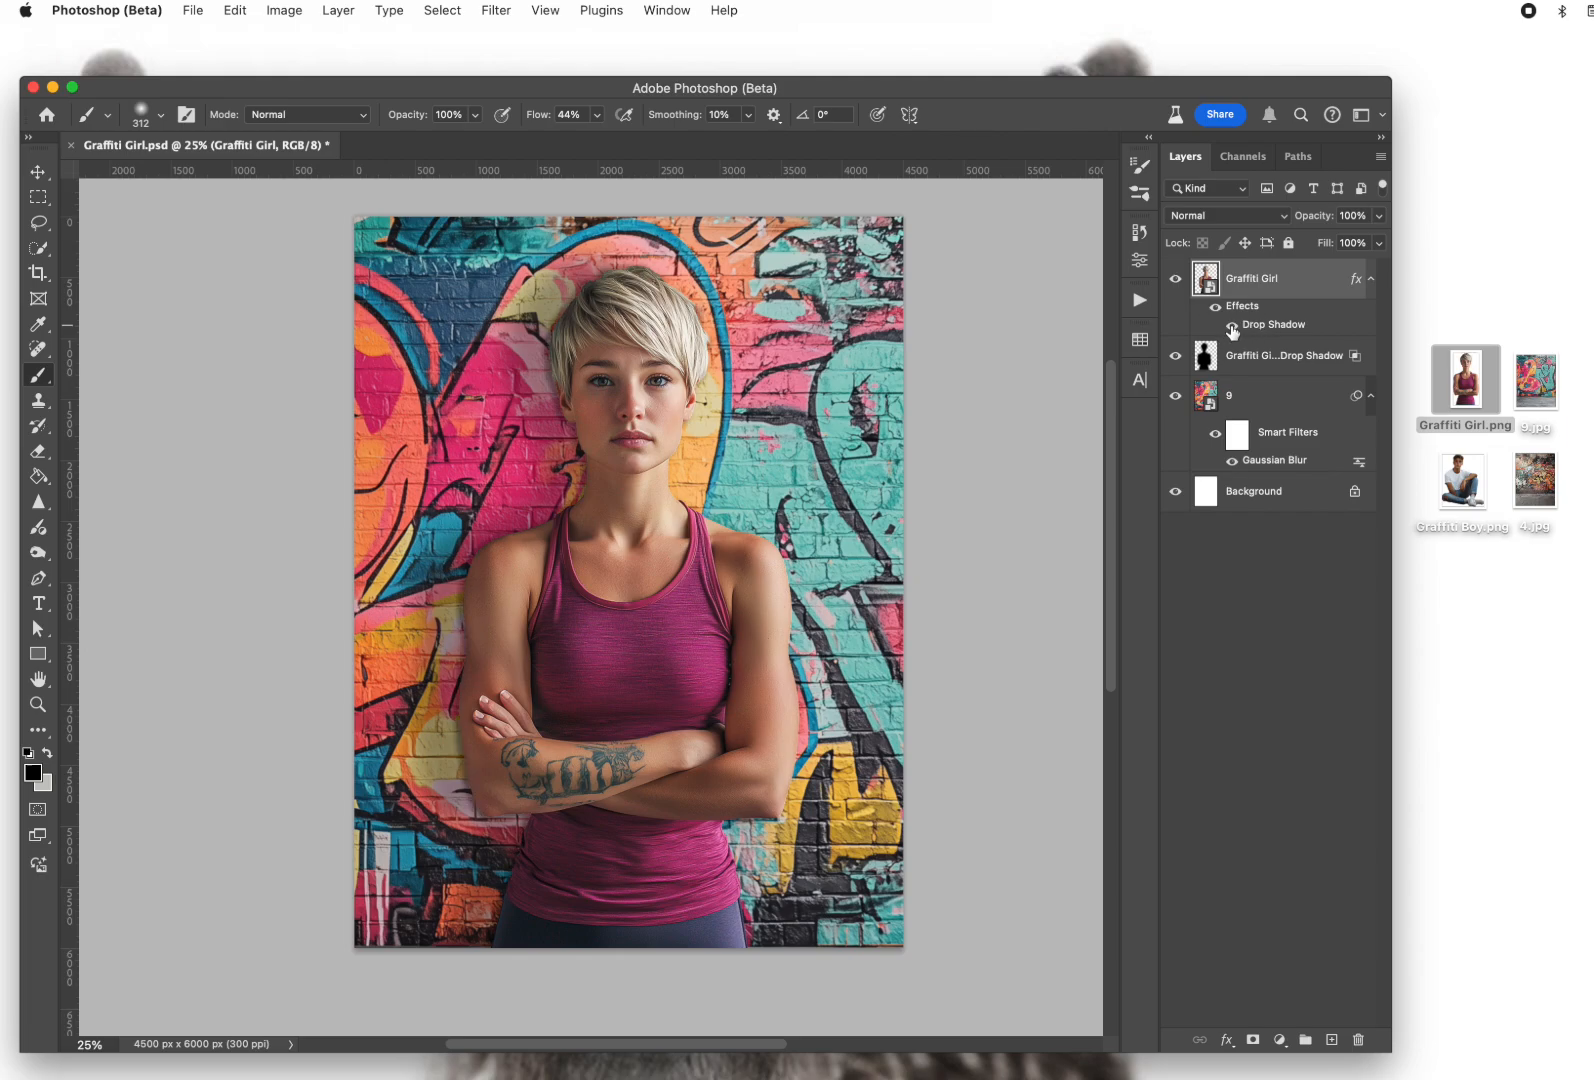
{"action": "left_click", "coordinate": [1233, 328]}
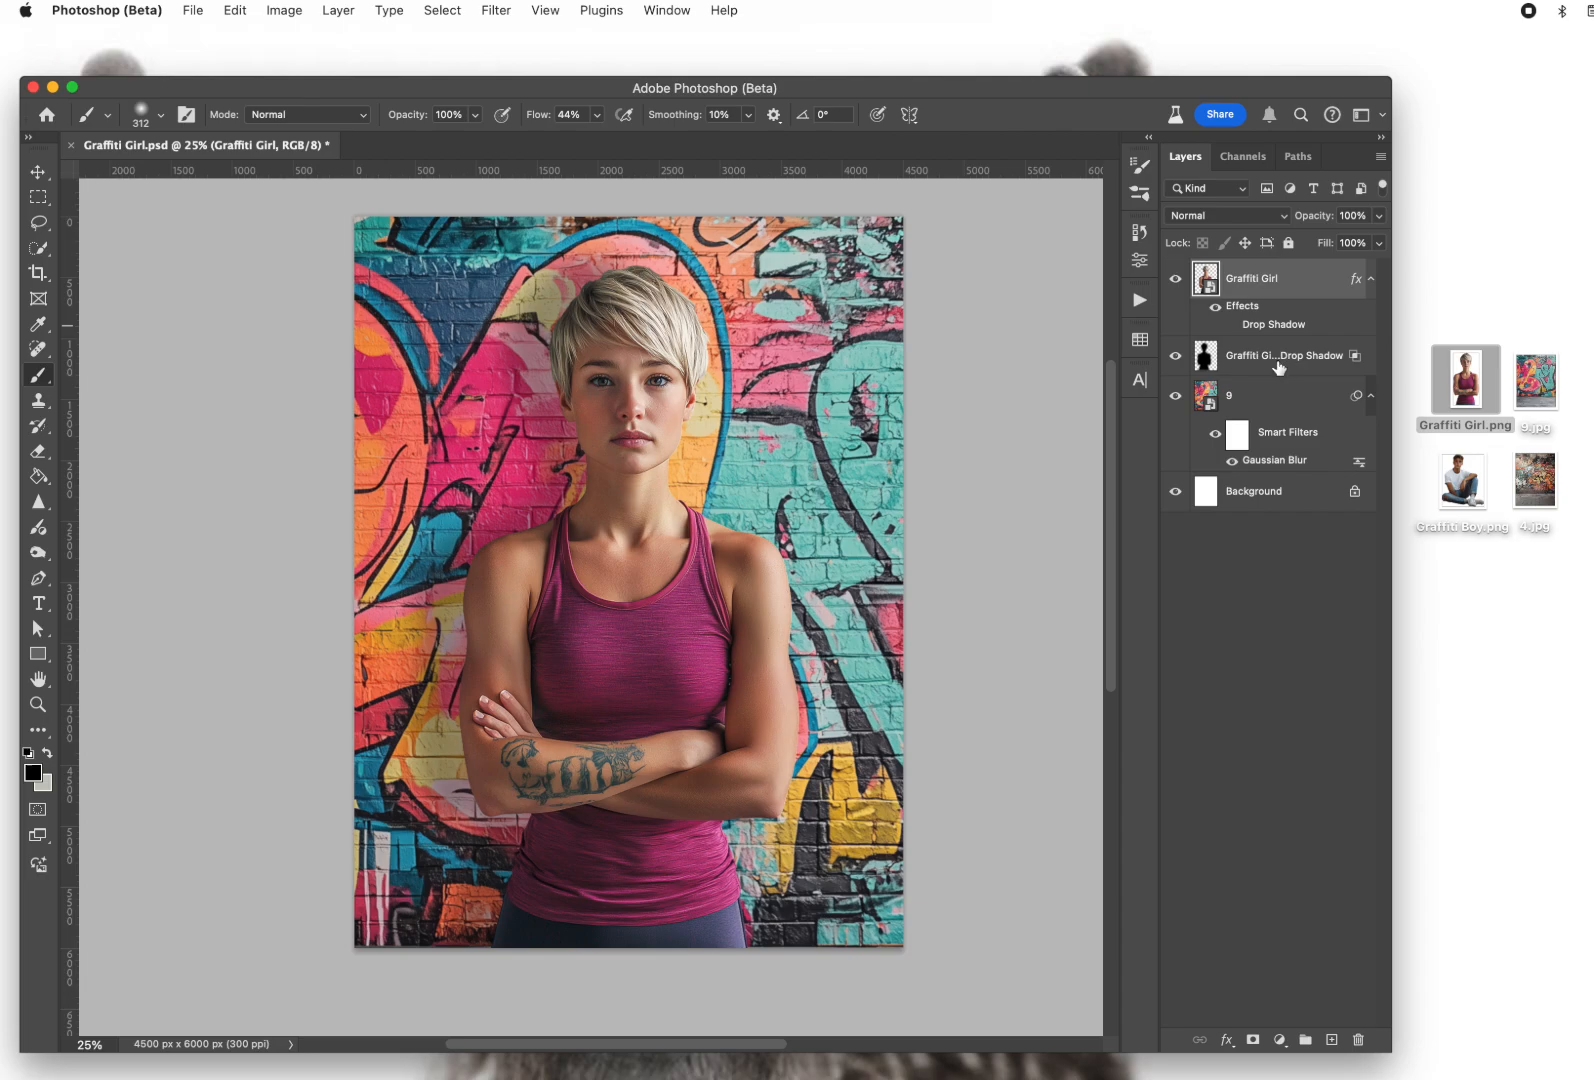
{"action": "key", "text": "super+minus"}
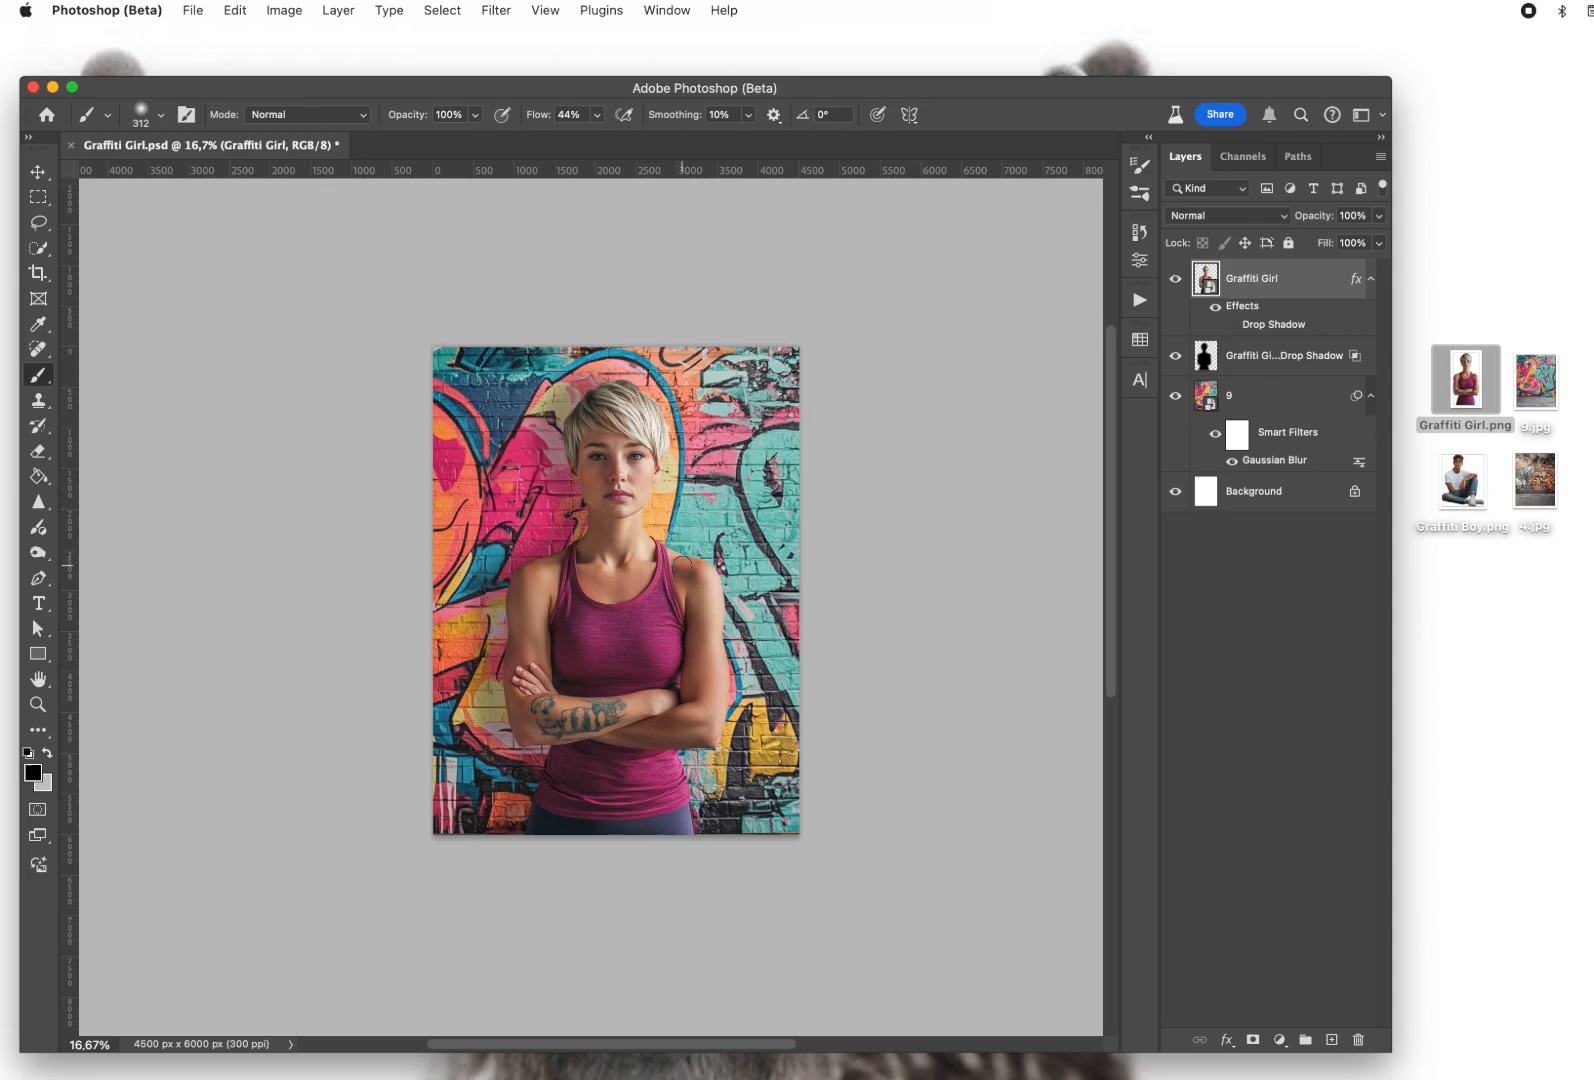
Delete the Graffiti Girl layer, its separate drop shadow layer and wall layer 9, keeping only the Background
{"action": "left_click", "coordinate": [1280, 274]}
{"action": "left_click", "coordinate": [1303, 406]}
{"action": "key", "text": "BackSpace"}
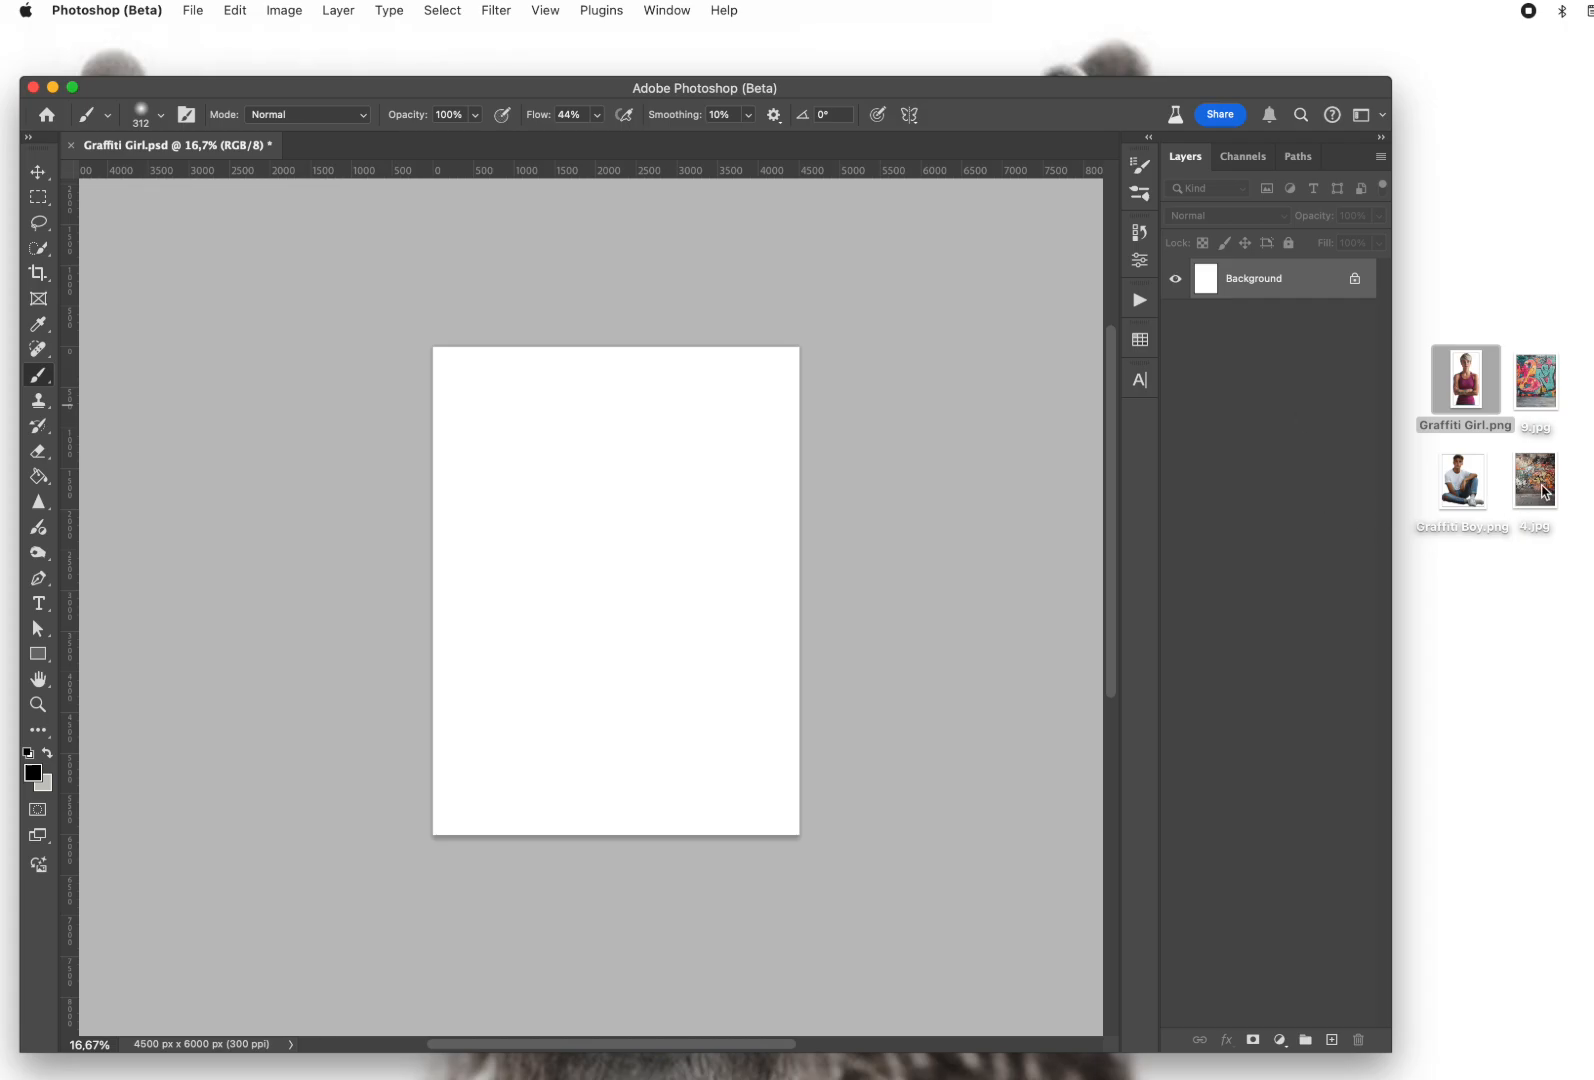
Place 4.jpg over the canvas and Graffiti Boy.png above it, scaled to 122.13% at X 2417 px, Y 3564 px
{"action": "left_click_drag", "start_coordinate": [1535, 485], "coordinate": [669, 505]}
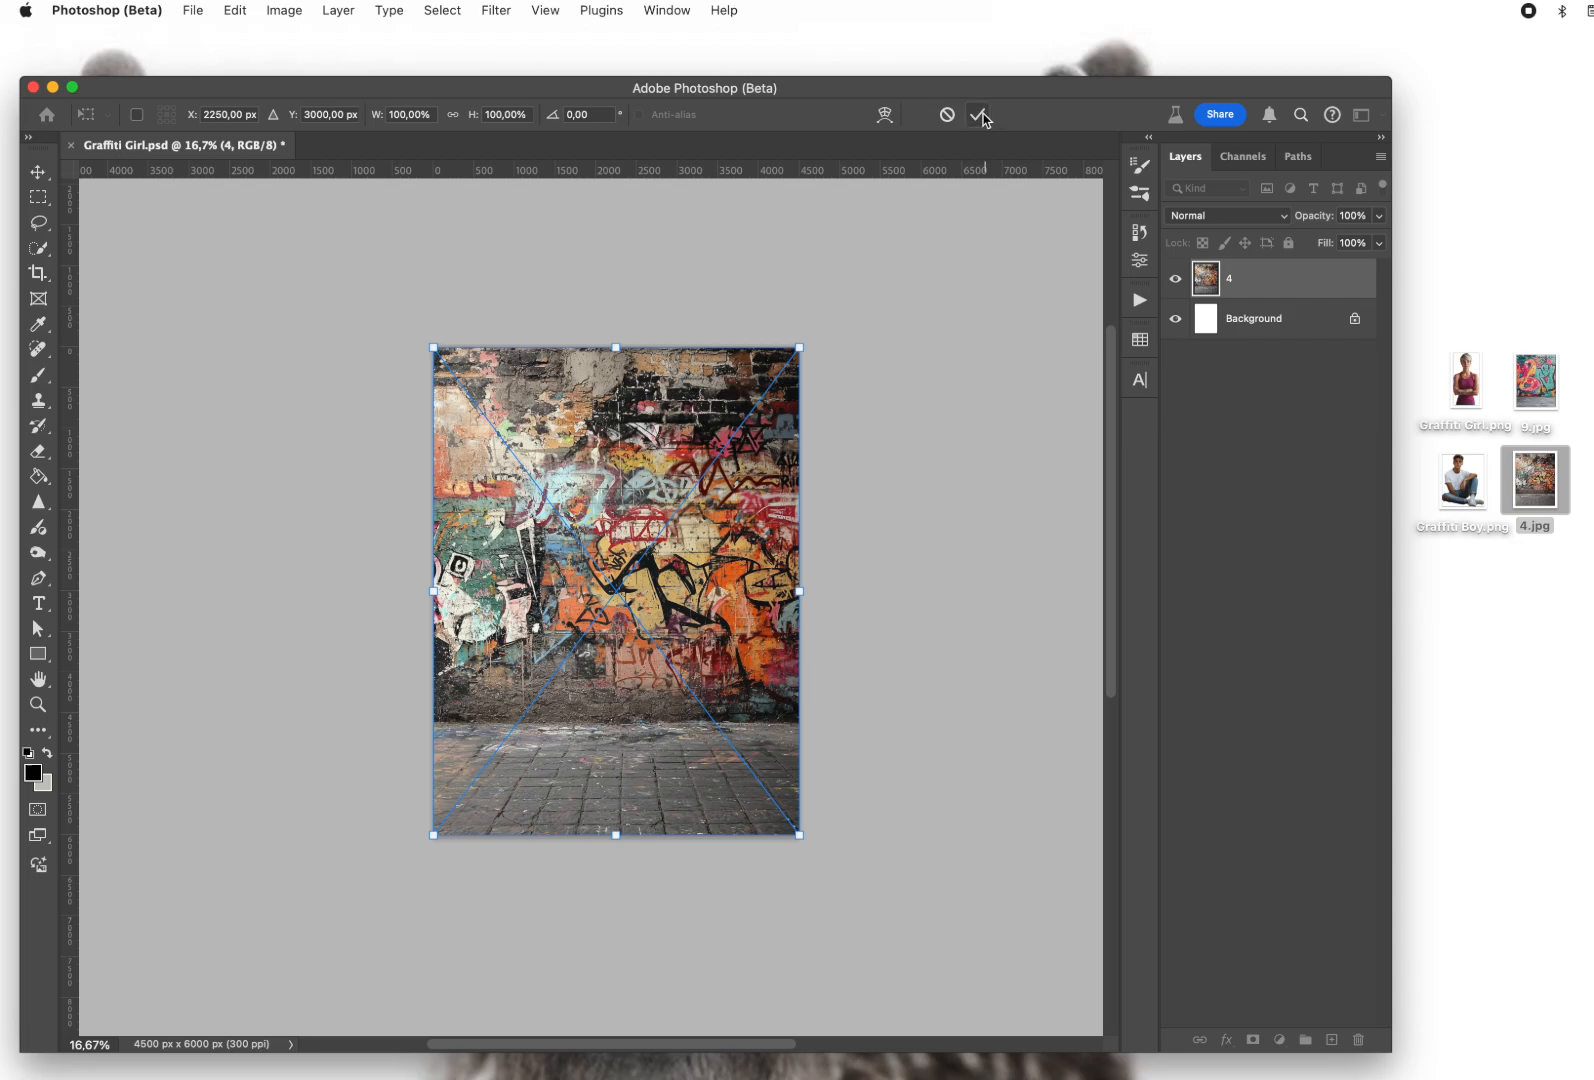
{"action": "left_click", "coordinate": [979, 115]}
{"action": "left_click_drag", "start_coordinate": [1469, 481], "coordinate": [624, 563]}
{"action": "left_click_drag", "start_coordinate": [634, 493], "coordinate": [596, 521]}
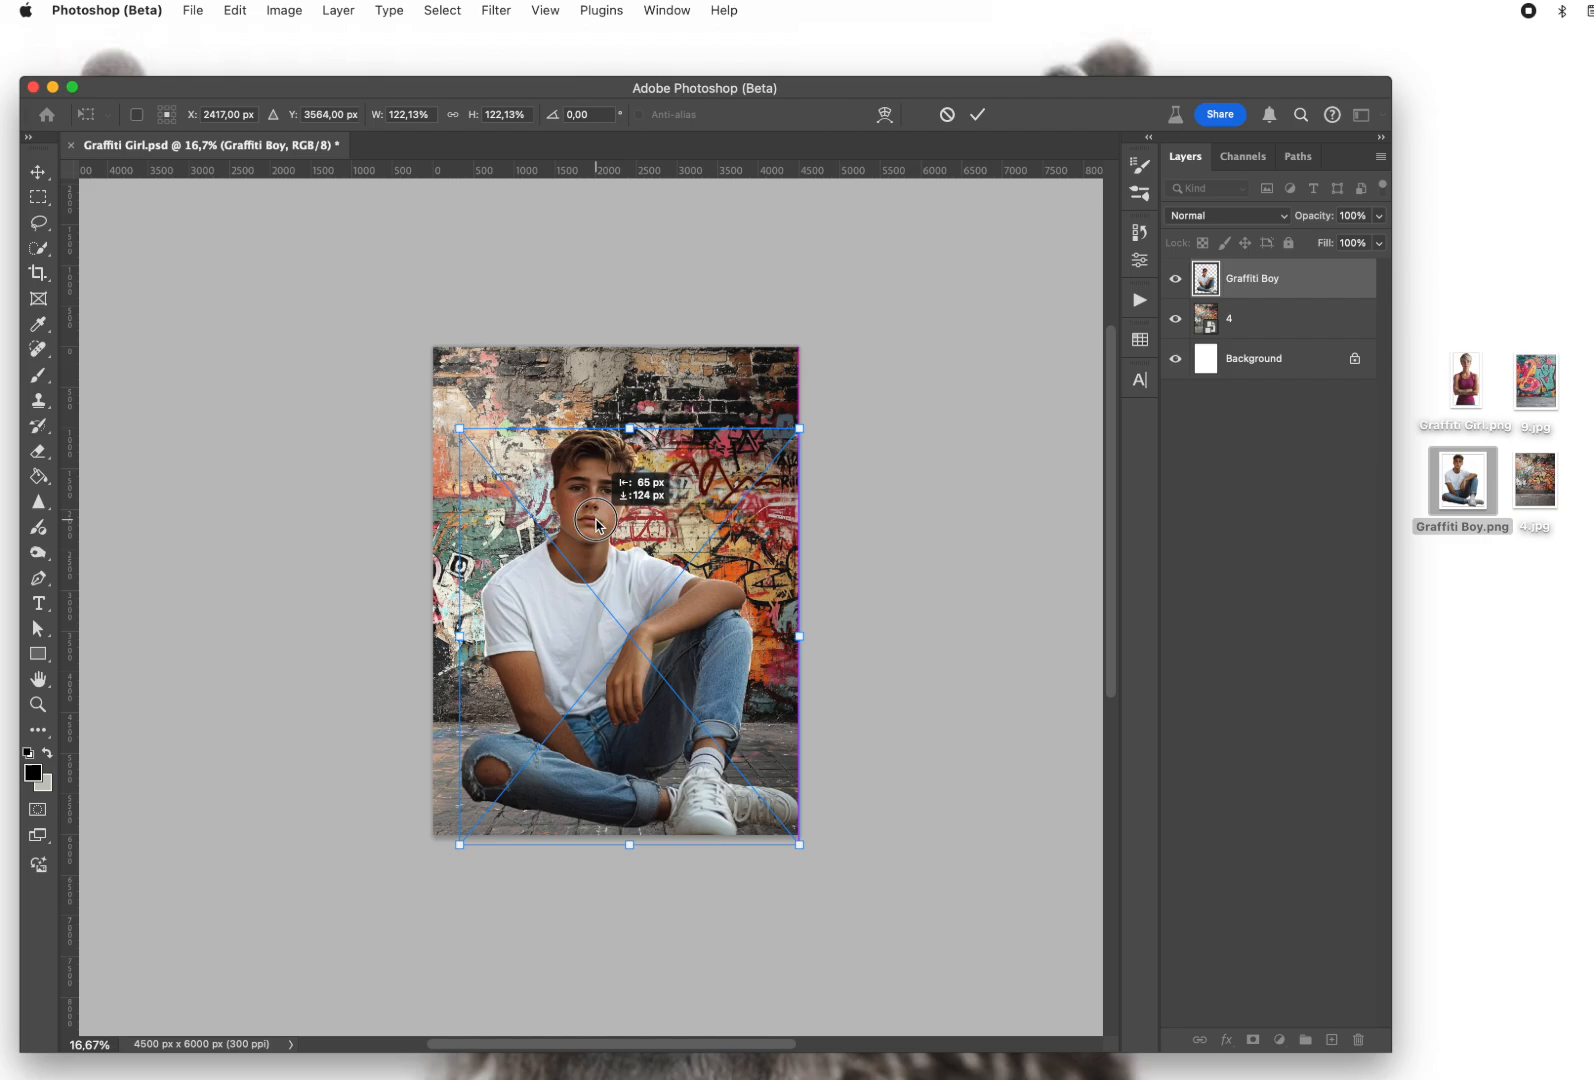
{"action": "left_click_drag", "start_coordinate": [596, 520], "coordinate": [596, 520]}
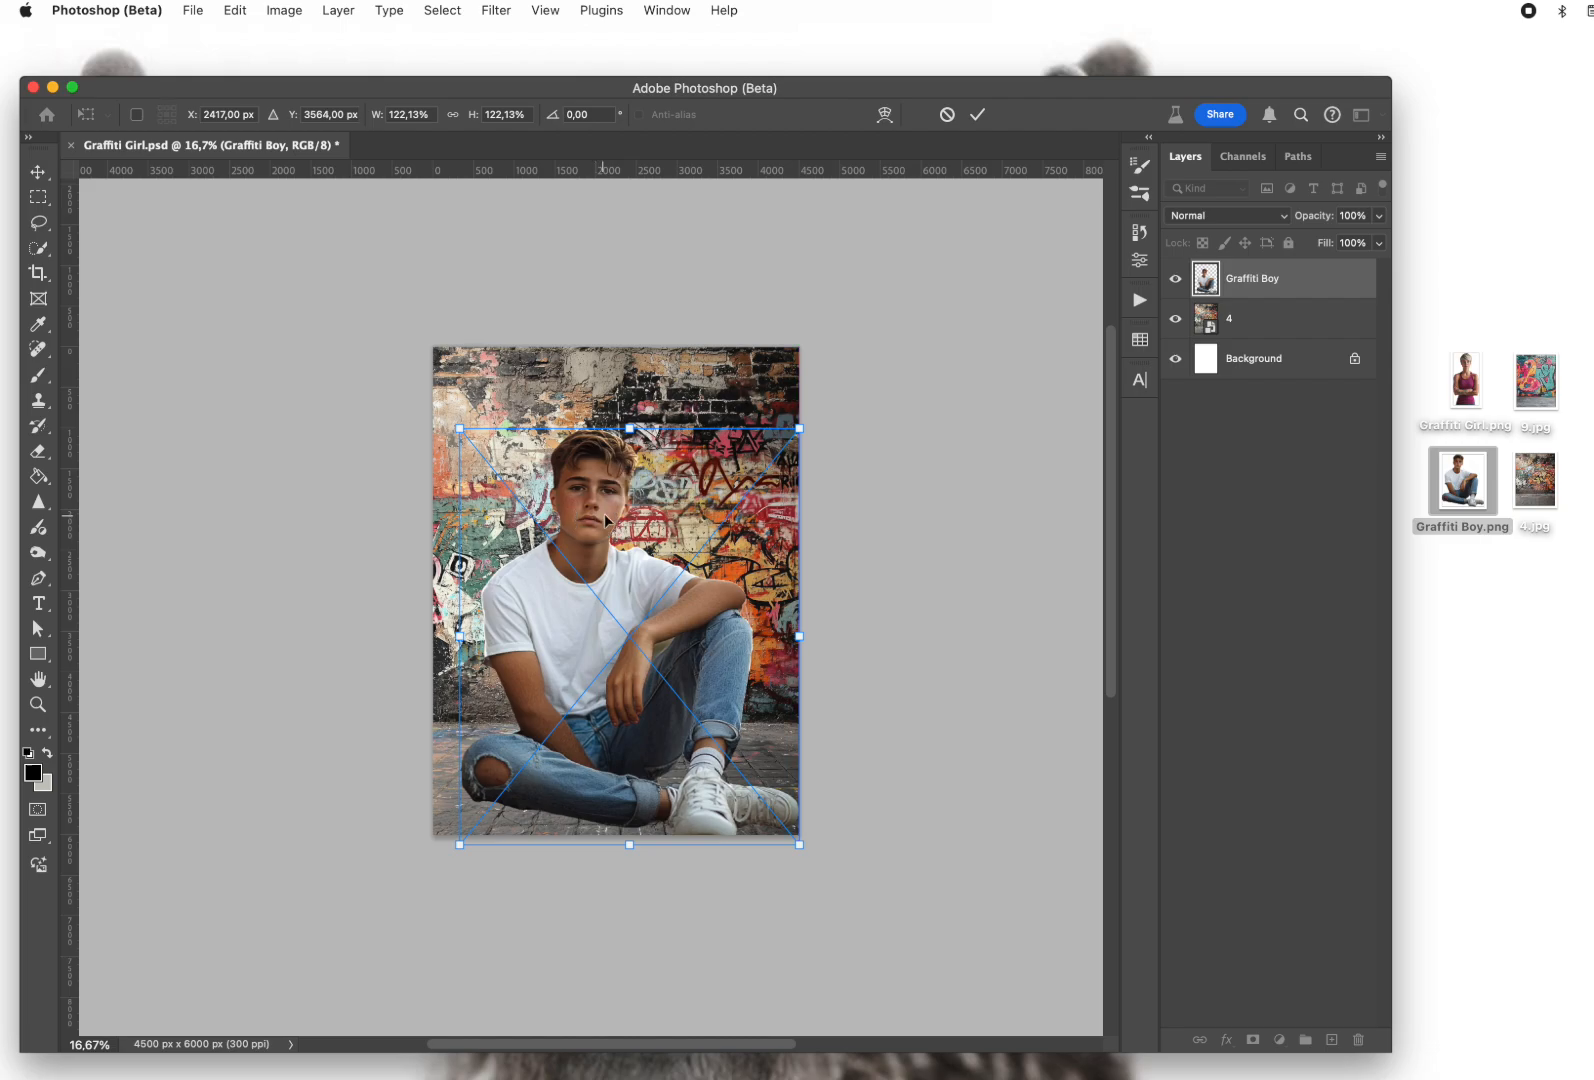
{"action": "left_click", "coordinate": [977, 115]}
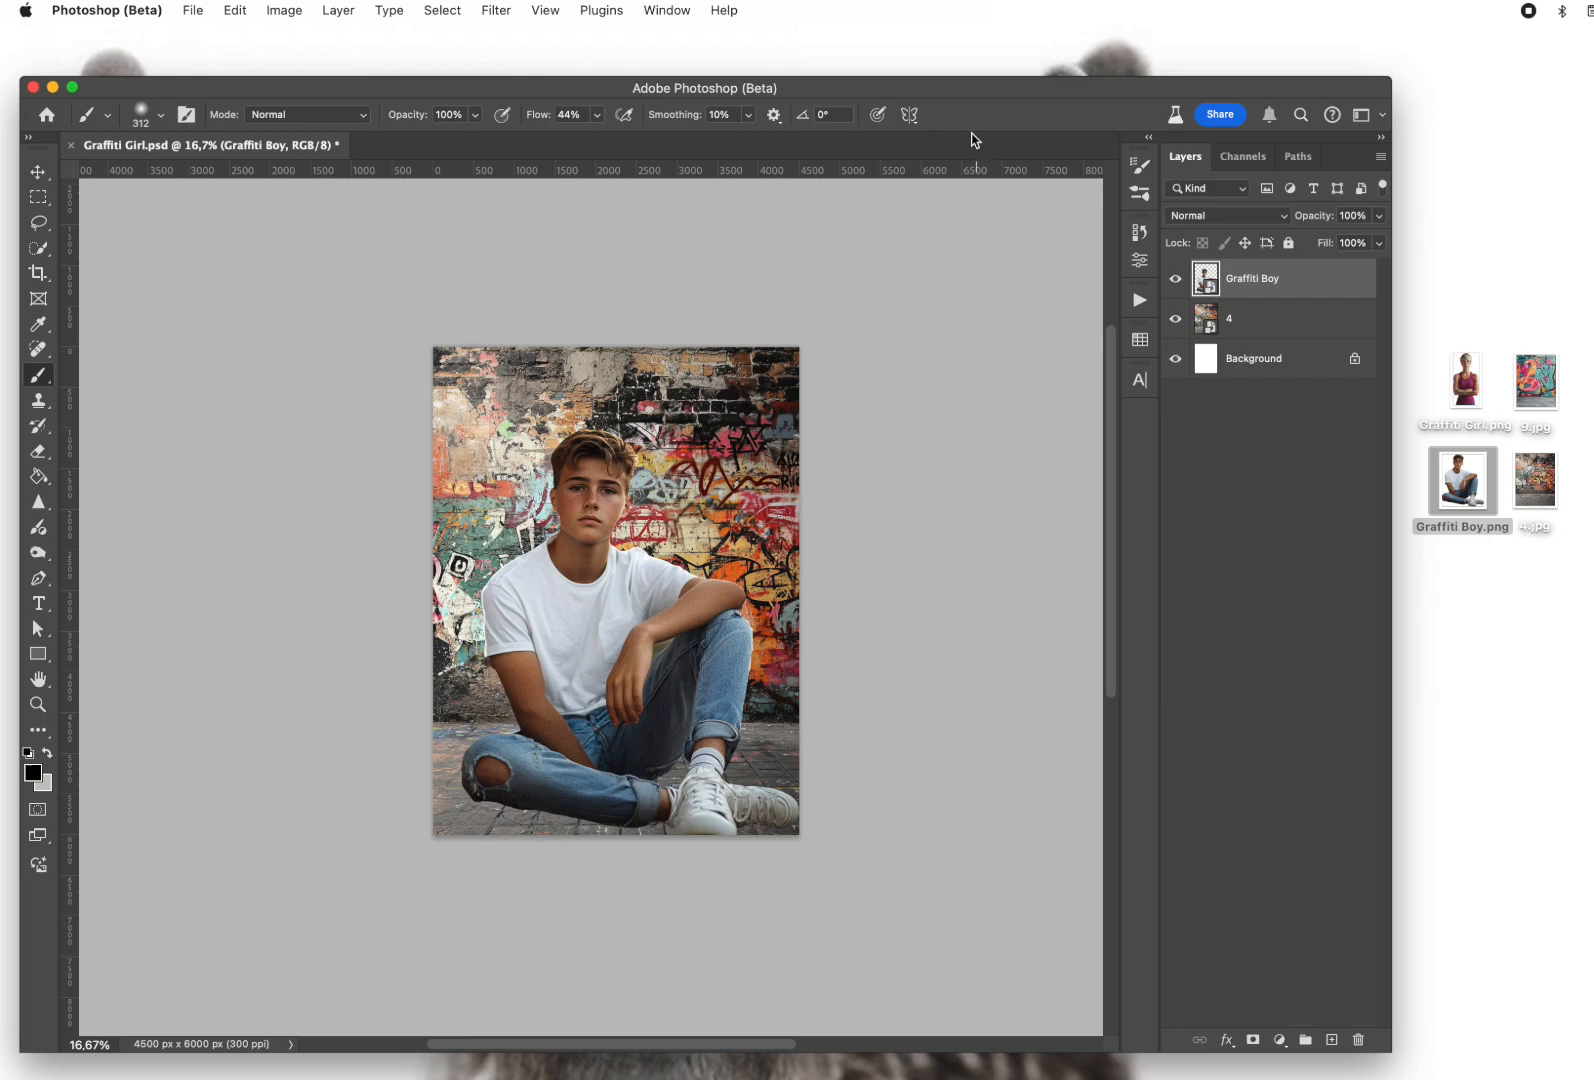
Apply a Gaussian Blur with a radius of about 4.1 px to wall layer 4
{"action": "left_click", "coordinate": [1283, 322]}
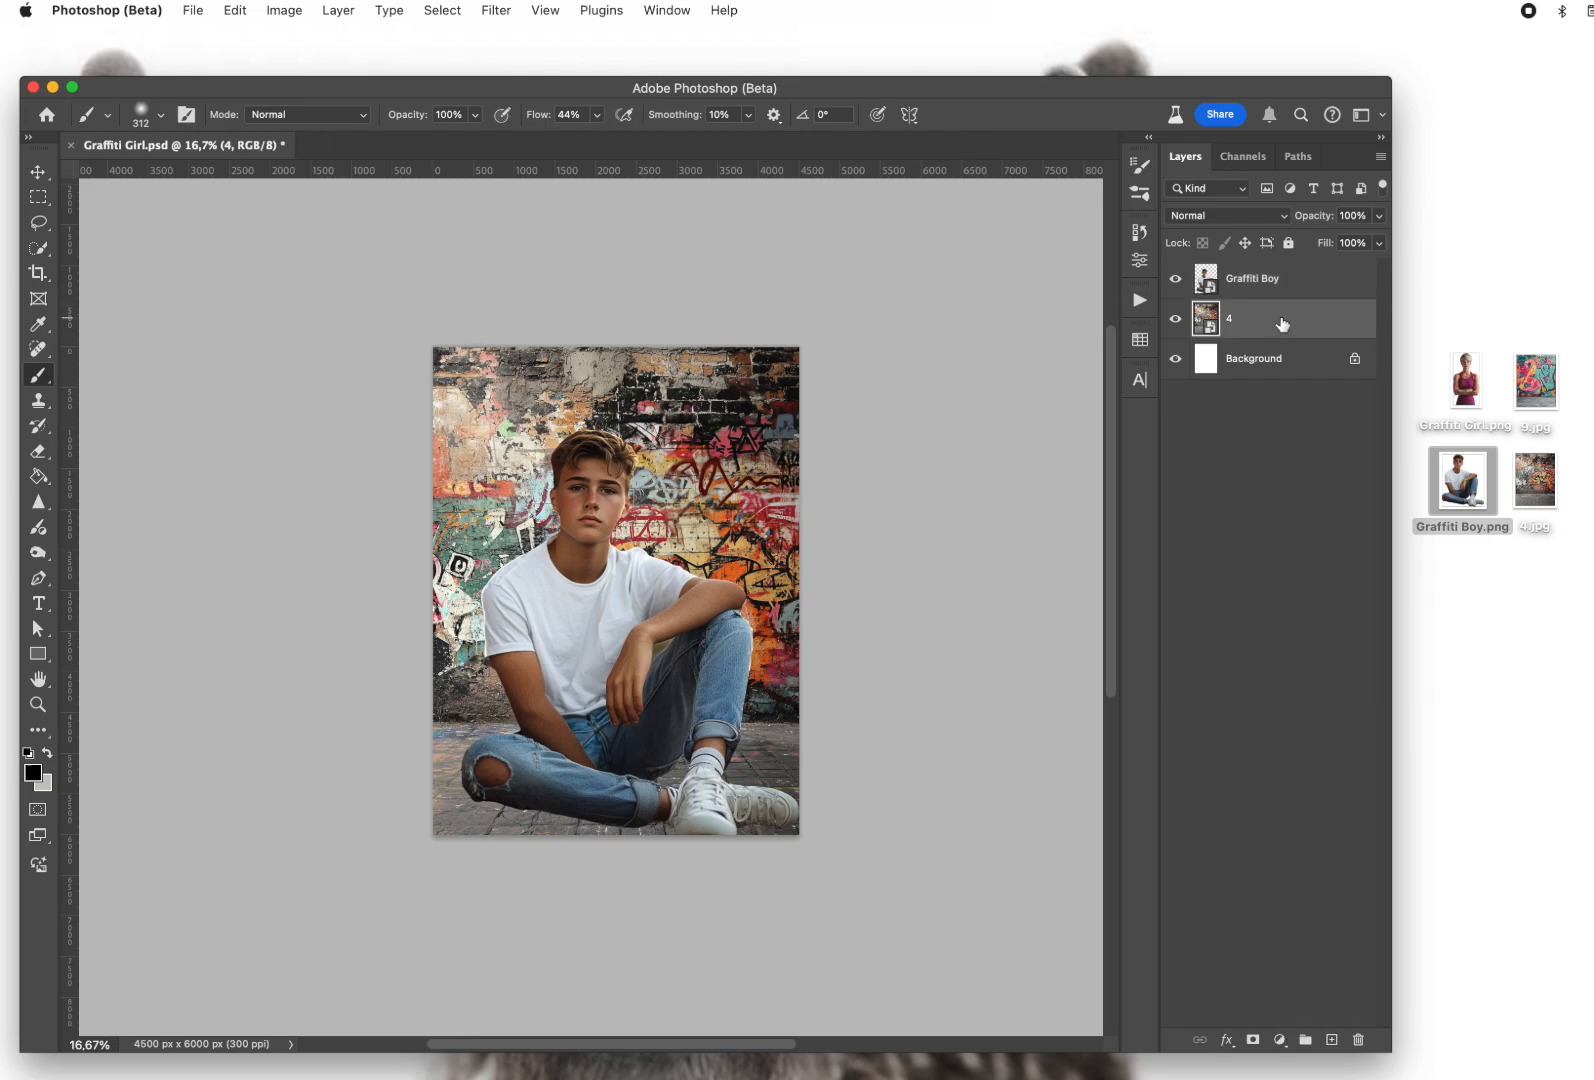
{"action": "left_click", "coordinate": [497, 12]}
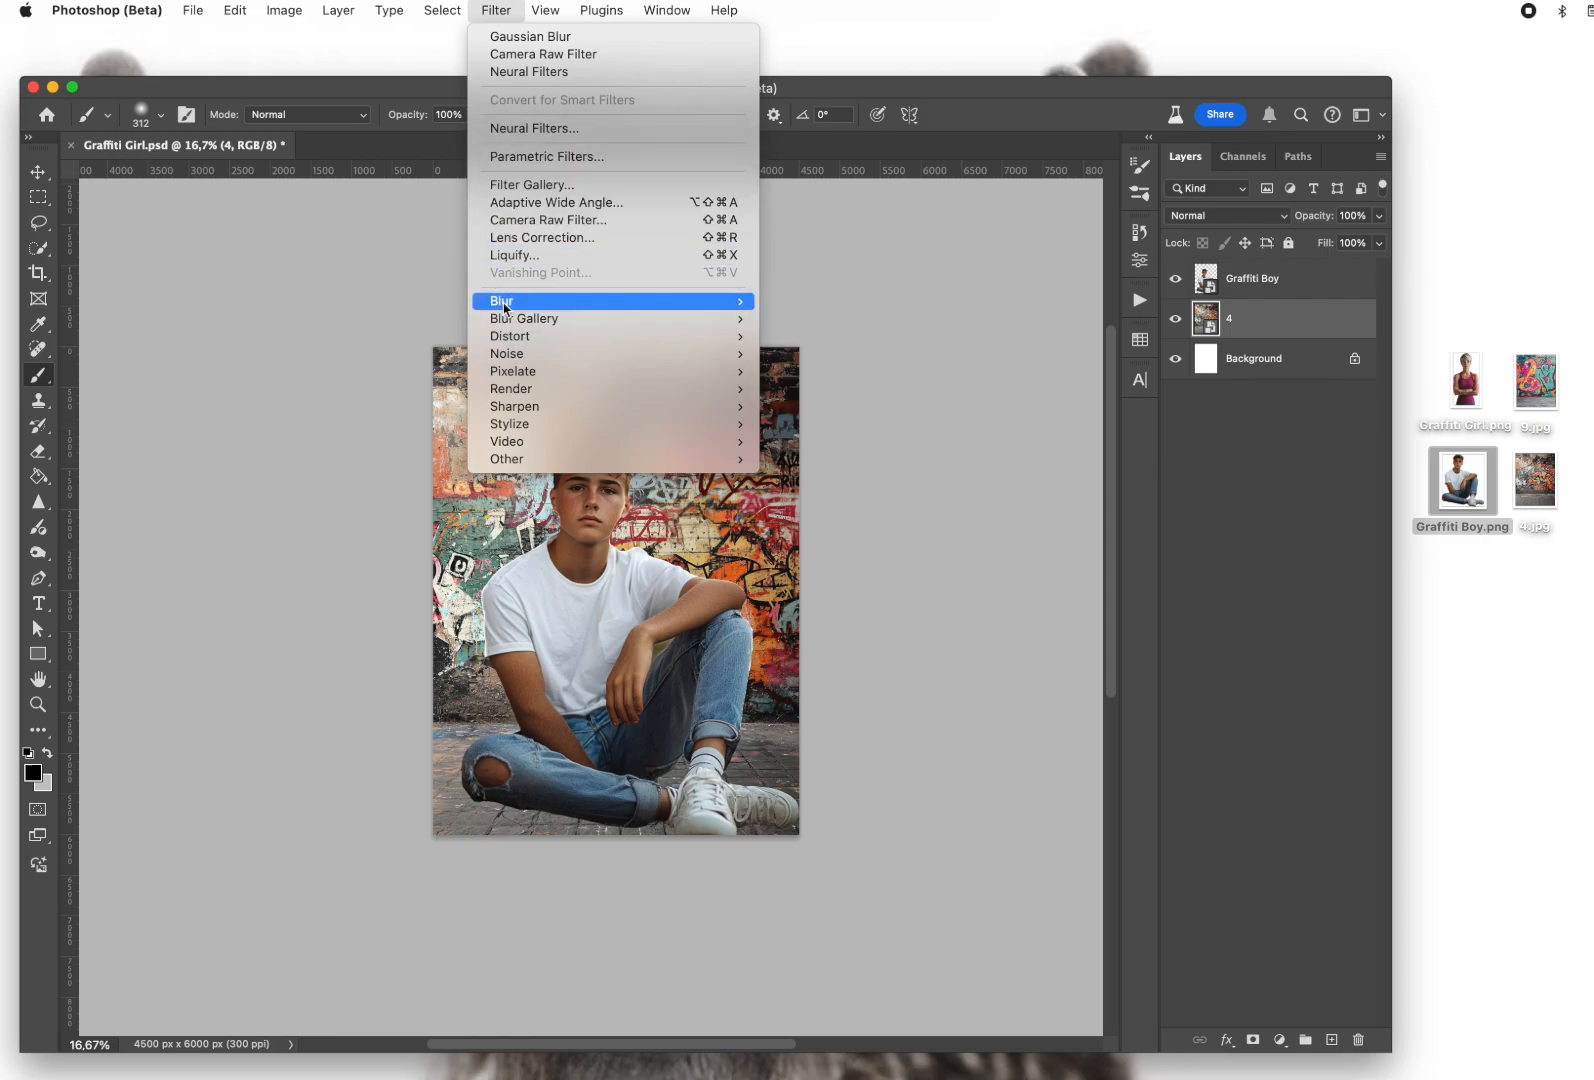
{"action": "mouse_move", "coordinate": [507, 302]}
{"action": "left_click", "coordinate": [810, 371]}
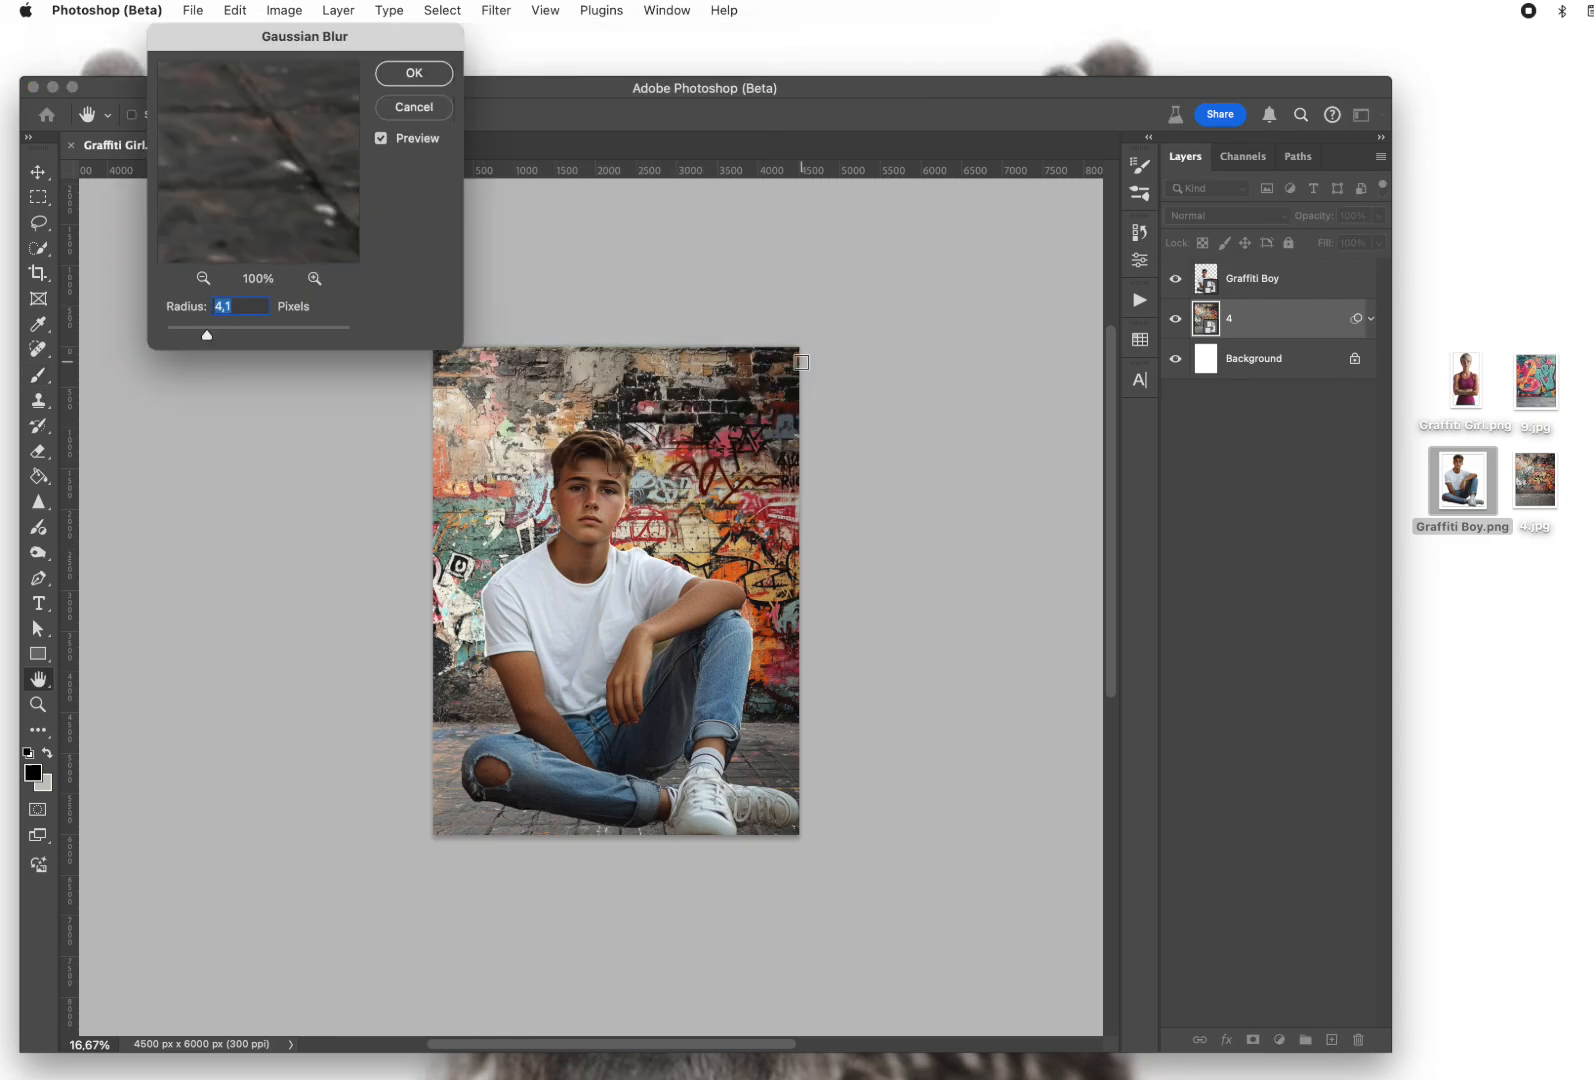
{"action": "mouse_move", "coordinate": [206, 338]}
{"action": "left_mouse_down"}
{"action": "mouse_move", "coordinate": [222, 340]}
{"action": "mouse_move", "coordinate": [206, 340]}
{"action": "left_mouse_up"}
{"action": "left_click", "coordinate": [415, 72]}
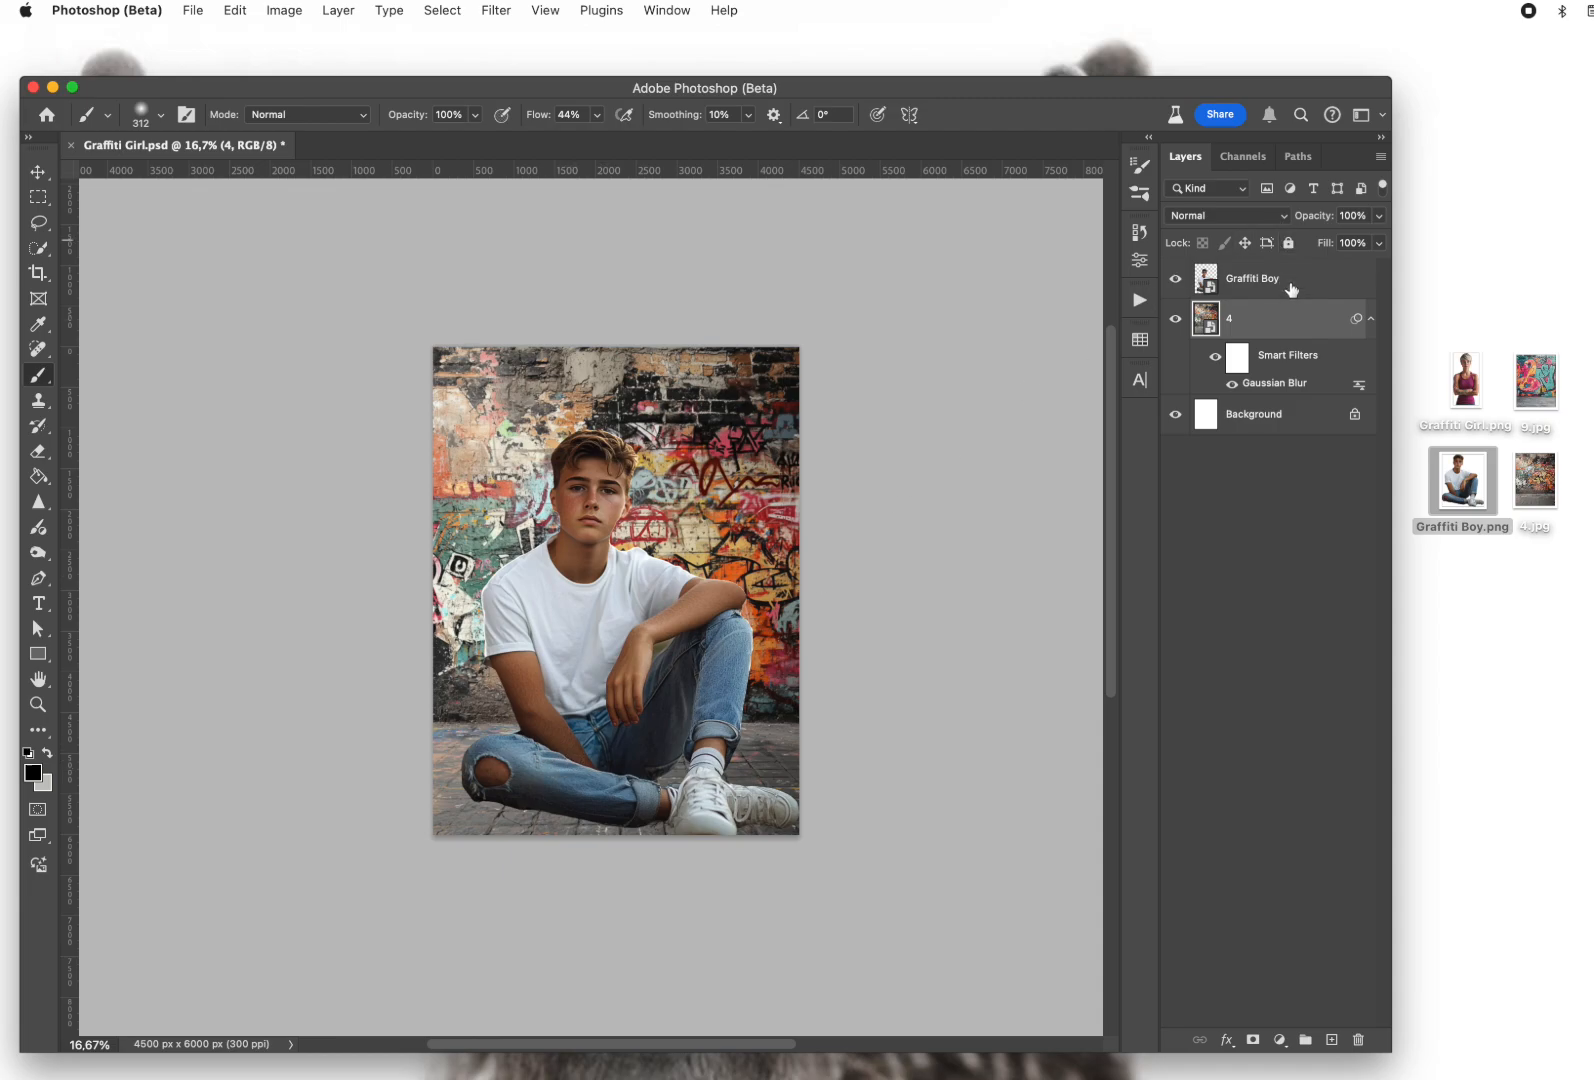
Create a new empty layer and place it between the Graffiti Boy layer and wall layer 4
{"action": "left_click", "coordinate": [1294, 287]}
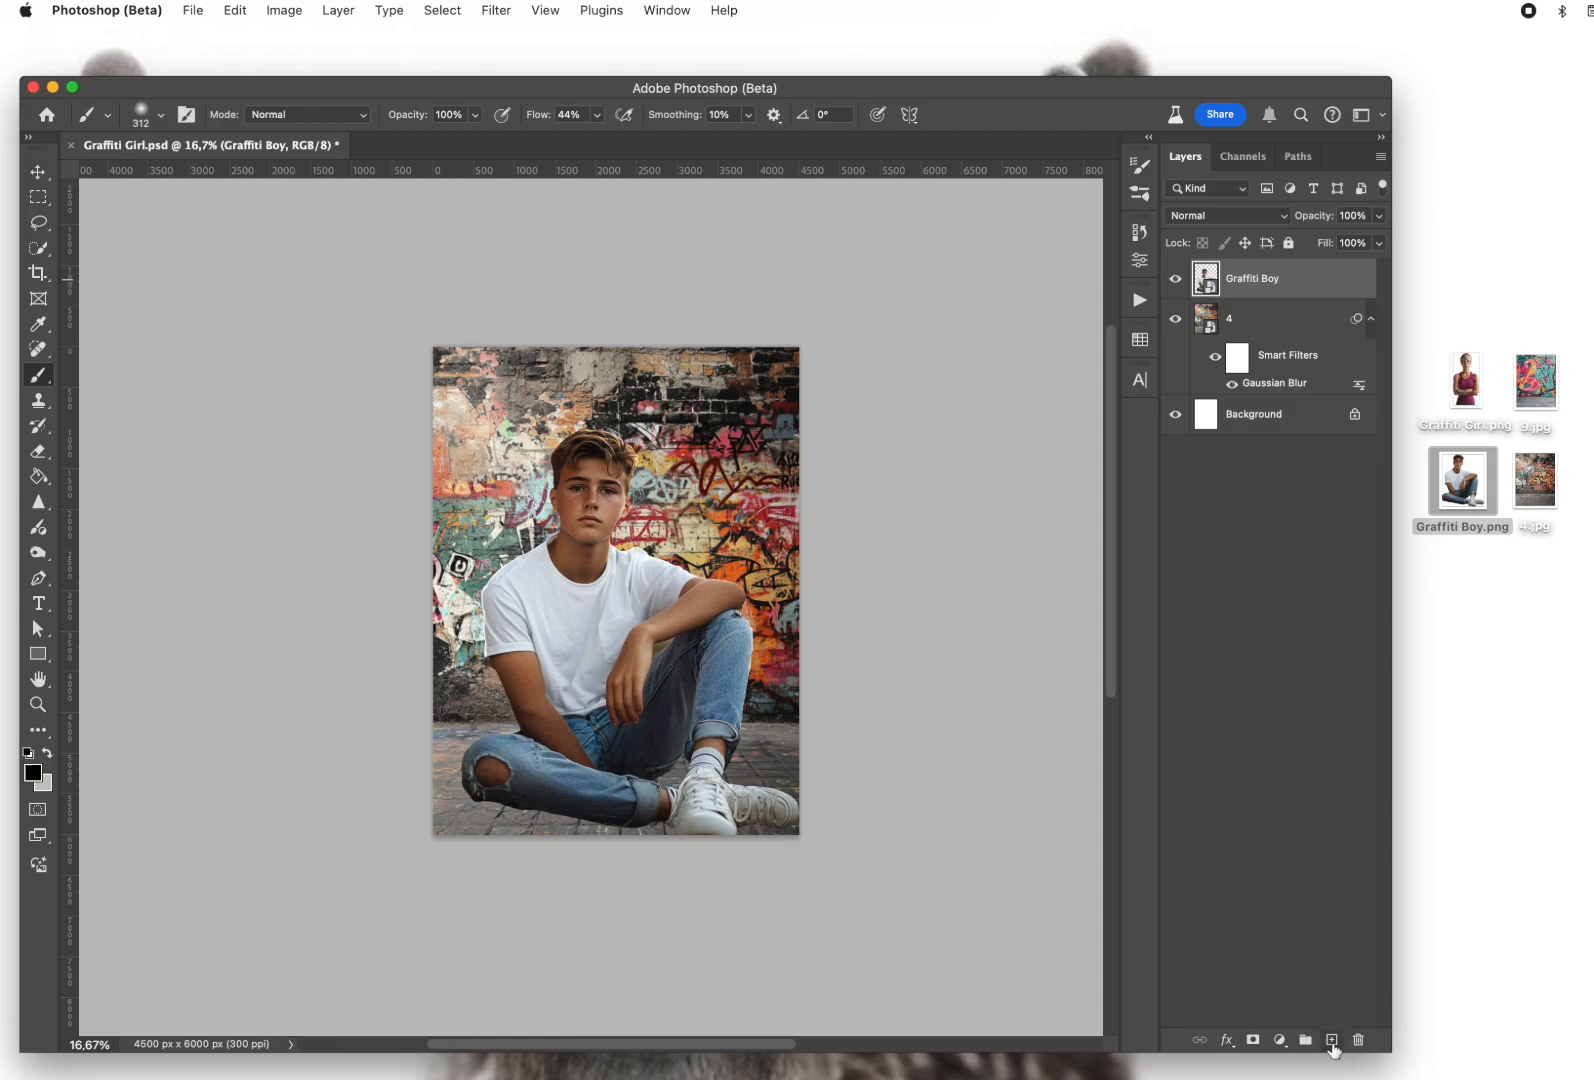
{"action": "left_click", "coordinate": [1333, 1041]}
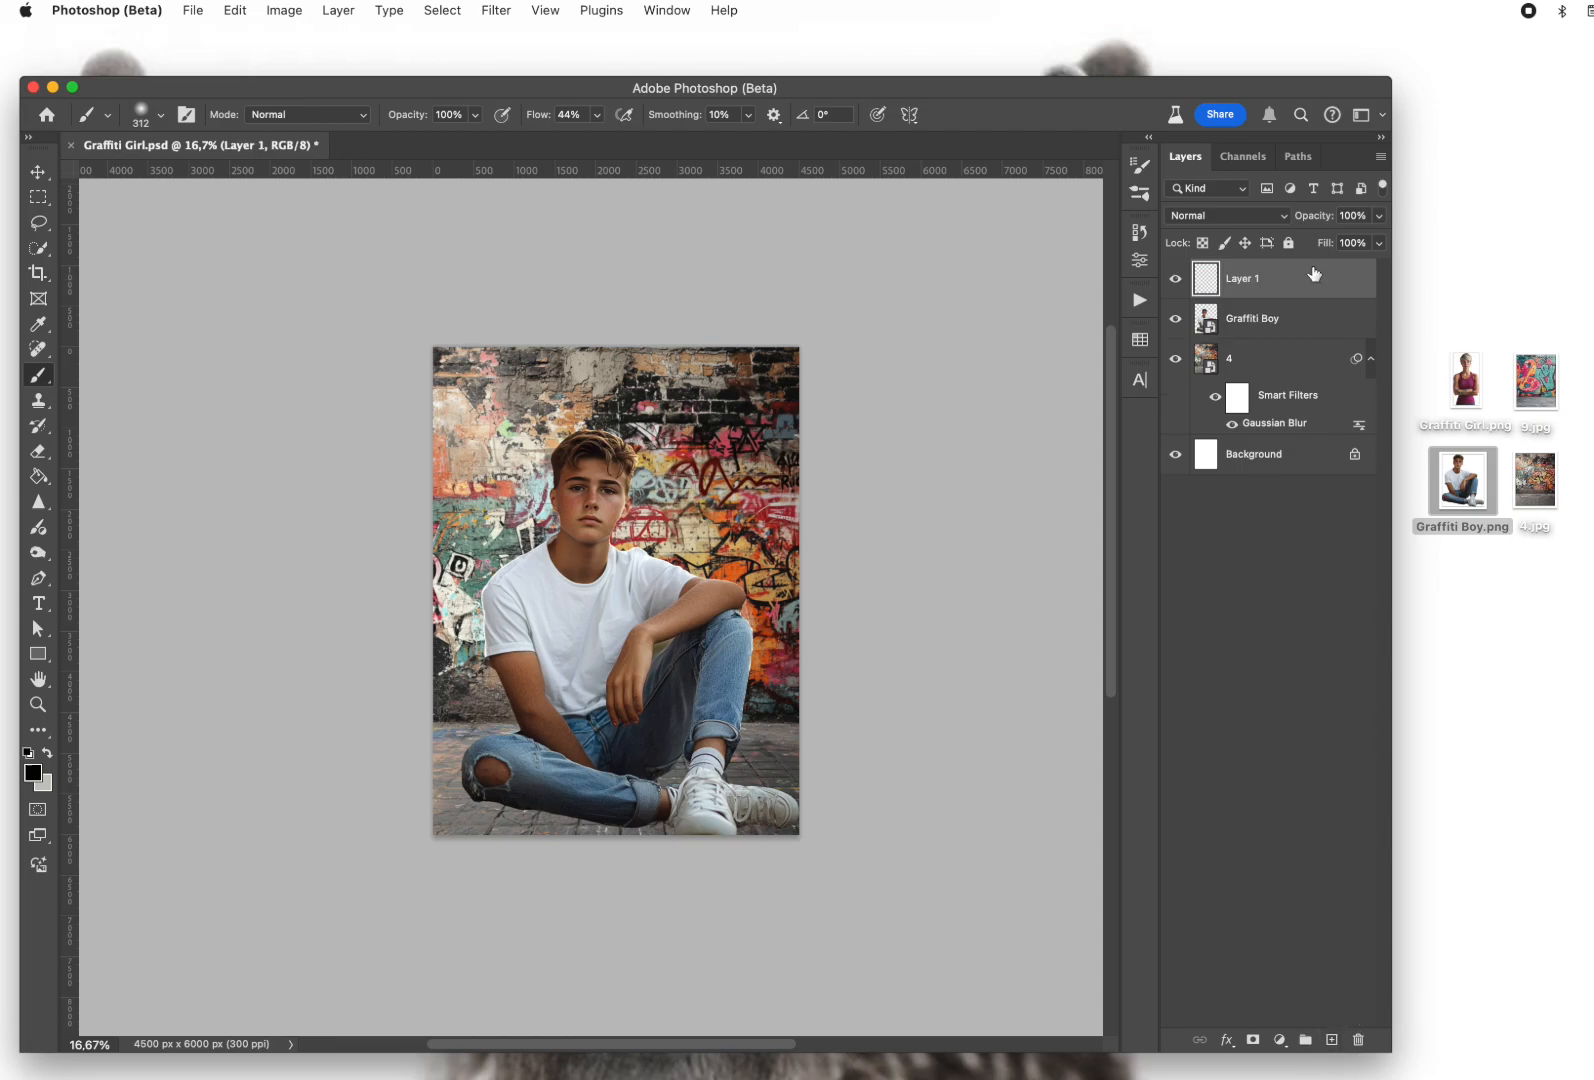
{"action": "mouse_move", "coordinate": [1306, 285]}
{"action": "left_mouse_down"}
{"action": "mouse_move", "coordinate": [1290, 336]}
{"action": "mouse_move", "coordinate": [1292, 318]}
{"action": "left_mouse_up"}
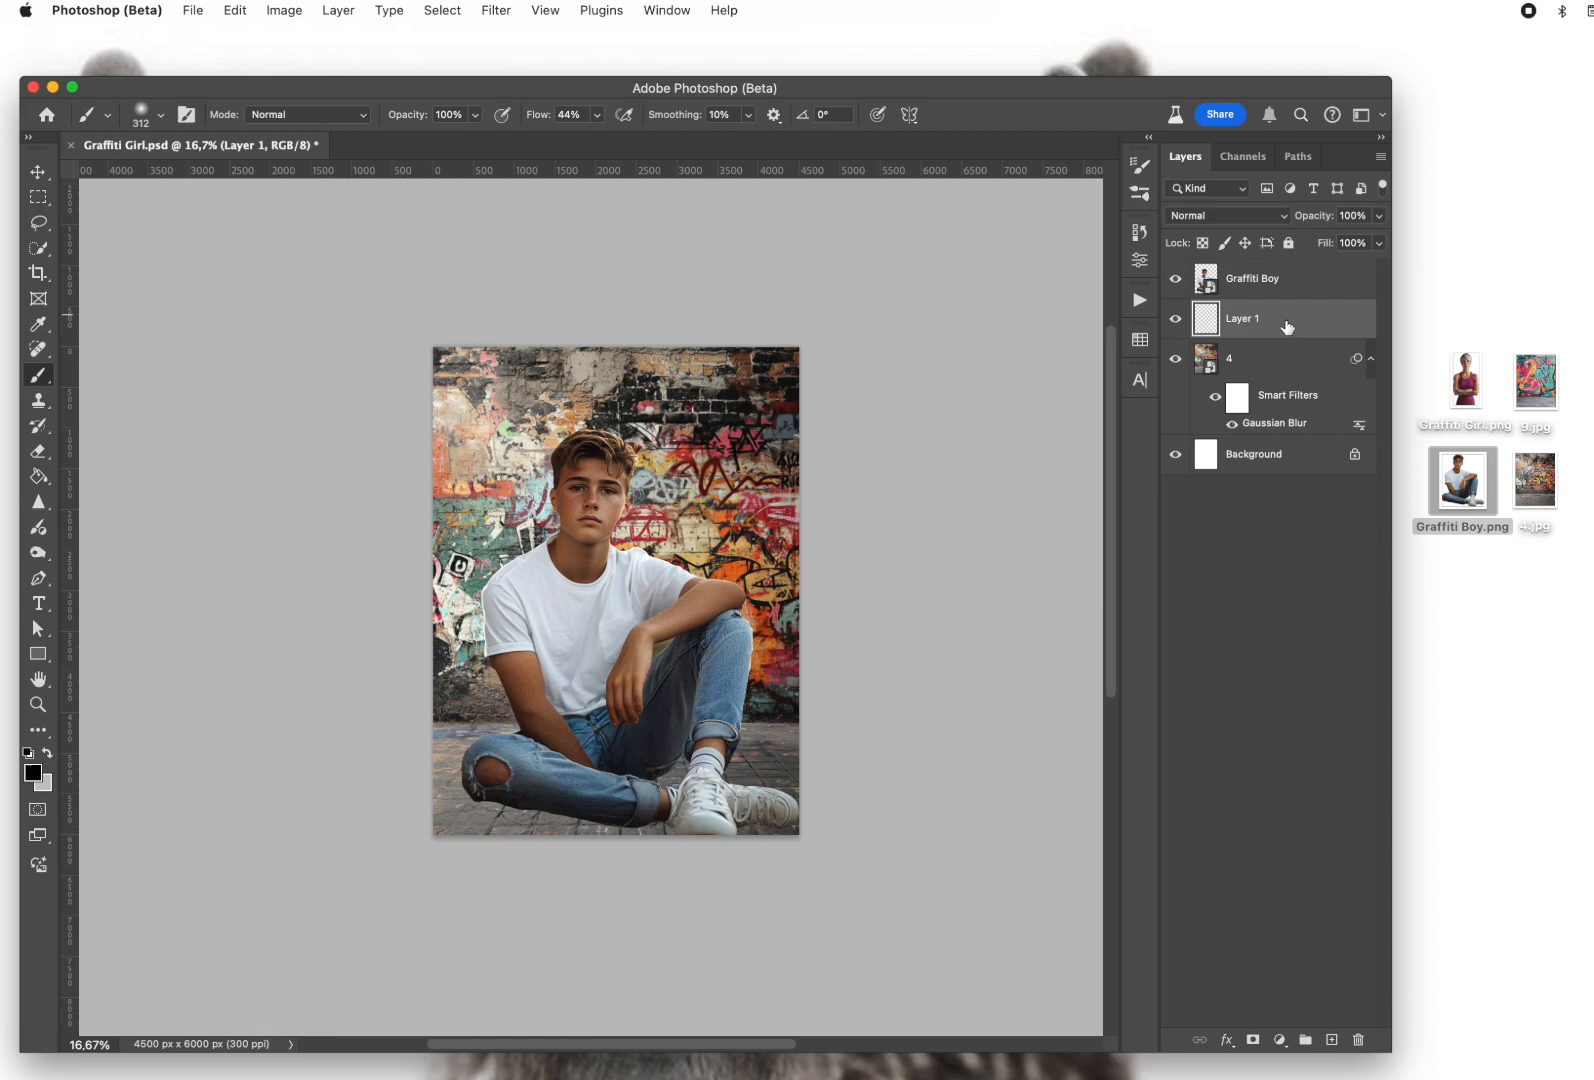
Paint a black shadow on the ground around the seated boy with a Soft Round brush enlarged to 1111 px
{"action": "left_click", "coordinate": [36, 380]}
{"action": "left_click", "coordinate": [161, 116]}
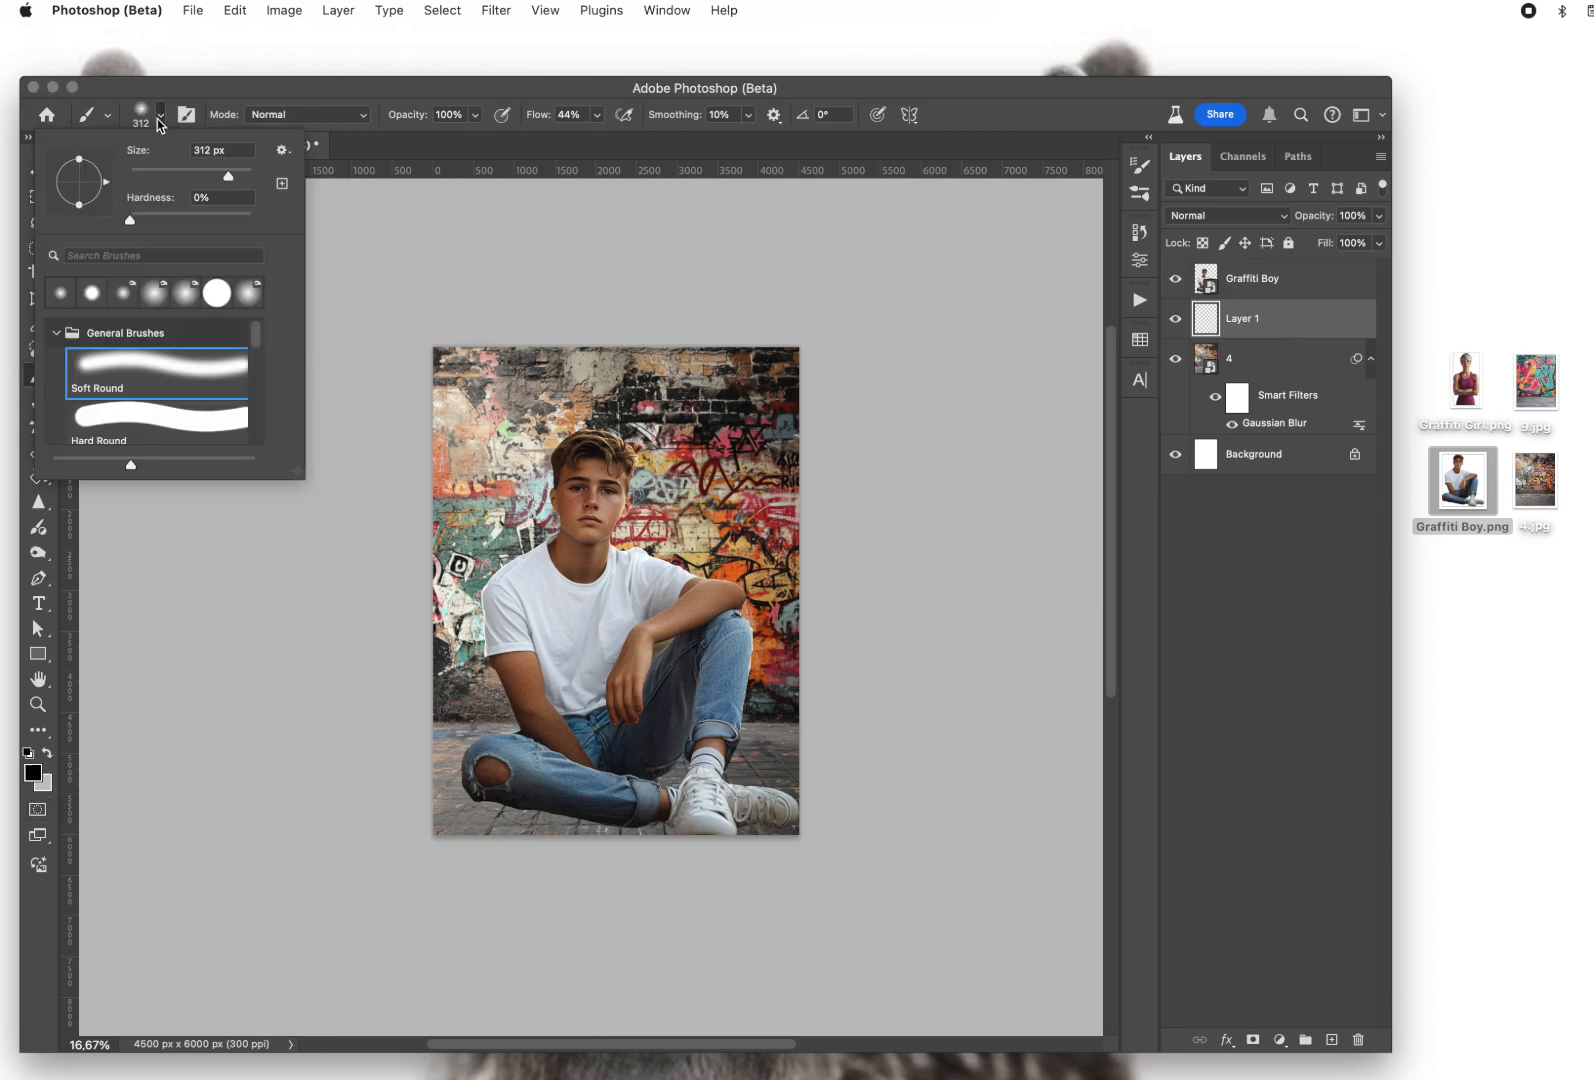
{"action": "left_click", "coordinate": [148, 367]}
{"action": "left_click_drag", "start_coordinate": [540, 747], "coordinate": [557, 755]}
{"action": "left_click_drag", "start_coordinate": [584, 753], "coordinate": [592, 760]}
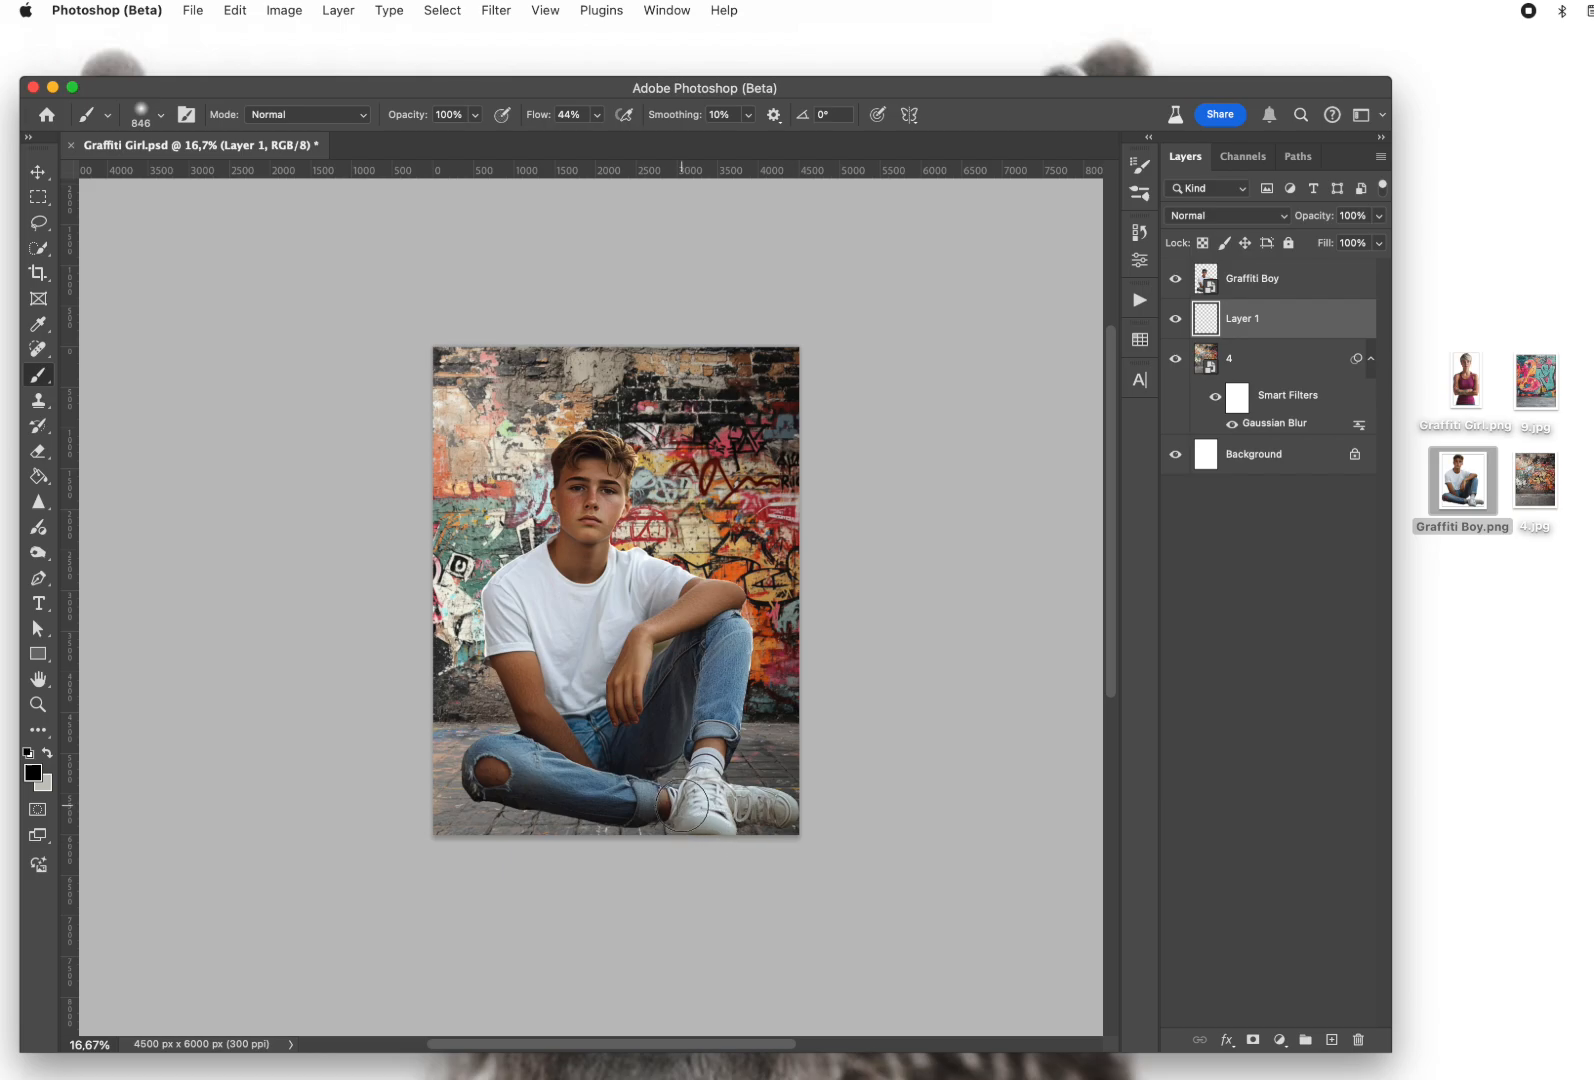
{"action": "scroll", "coordinate": [686, 805], "scroll_direction": "left", "scroll_amount": 3}
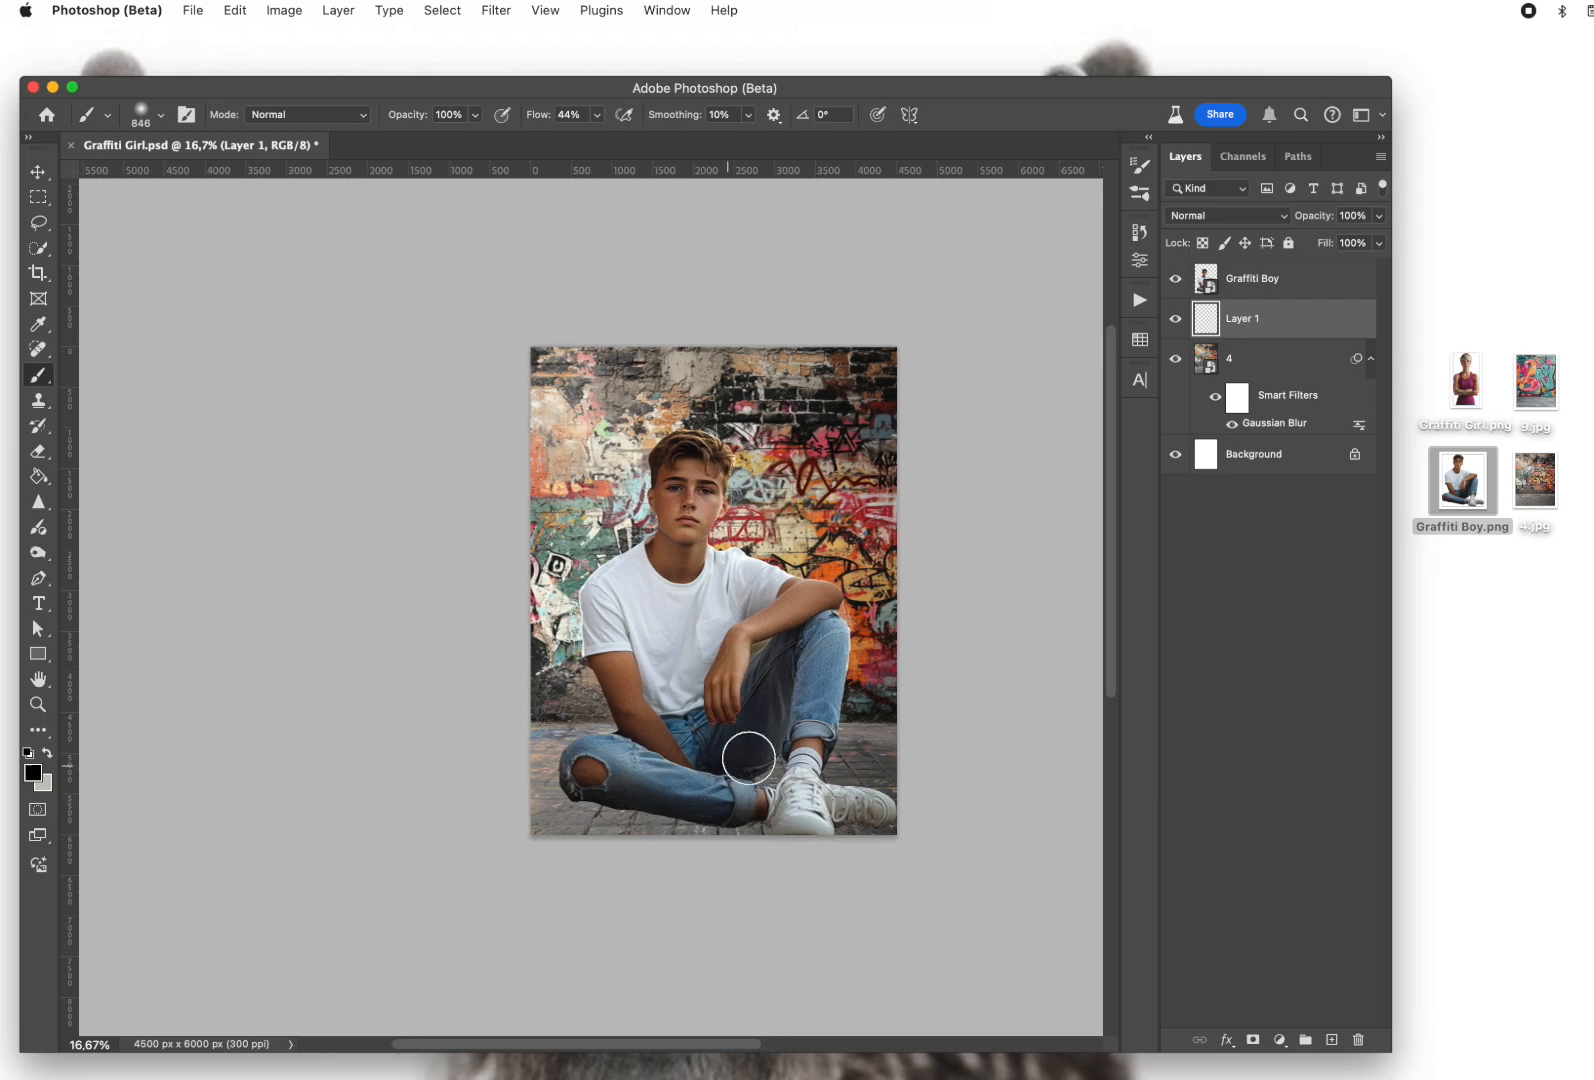
{"action": "left_click_drag", "start_coordinate": [688, 783], "coordinate": [690, 782]}
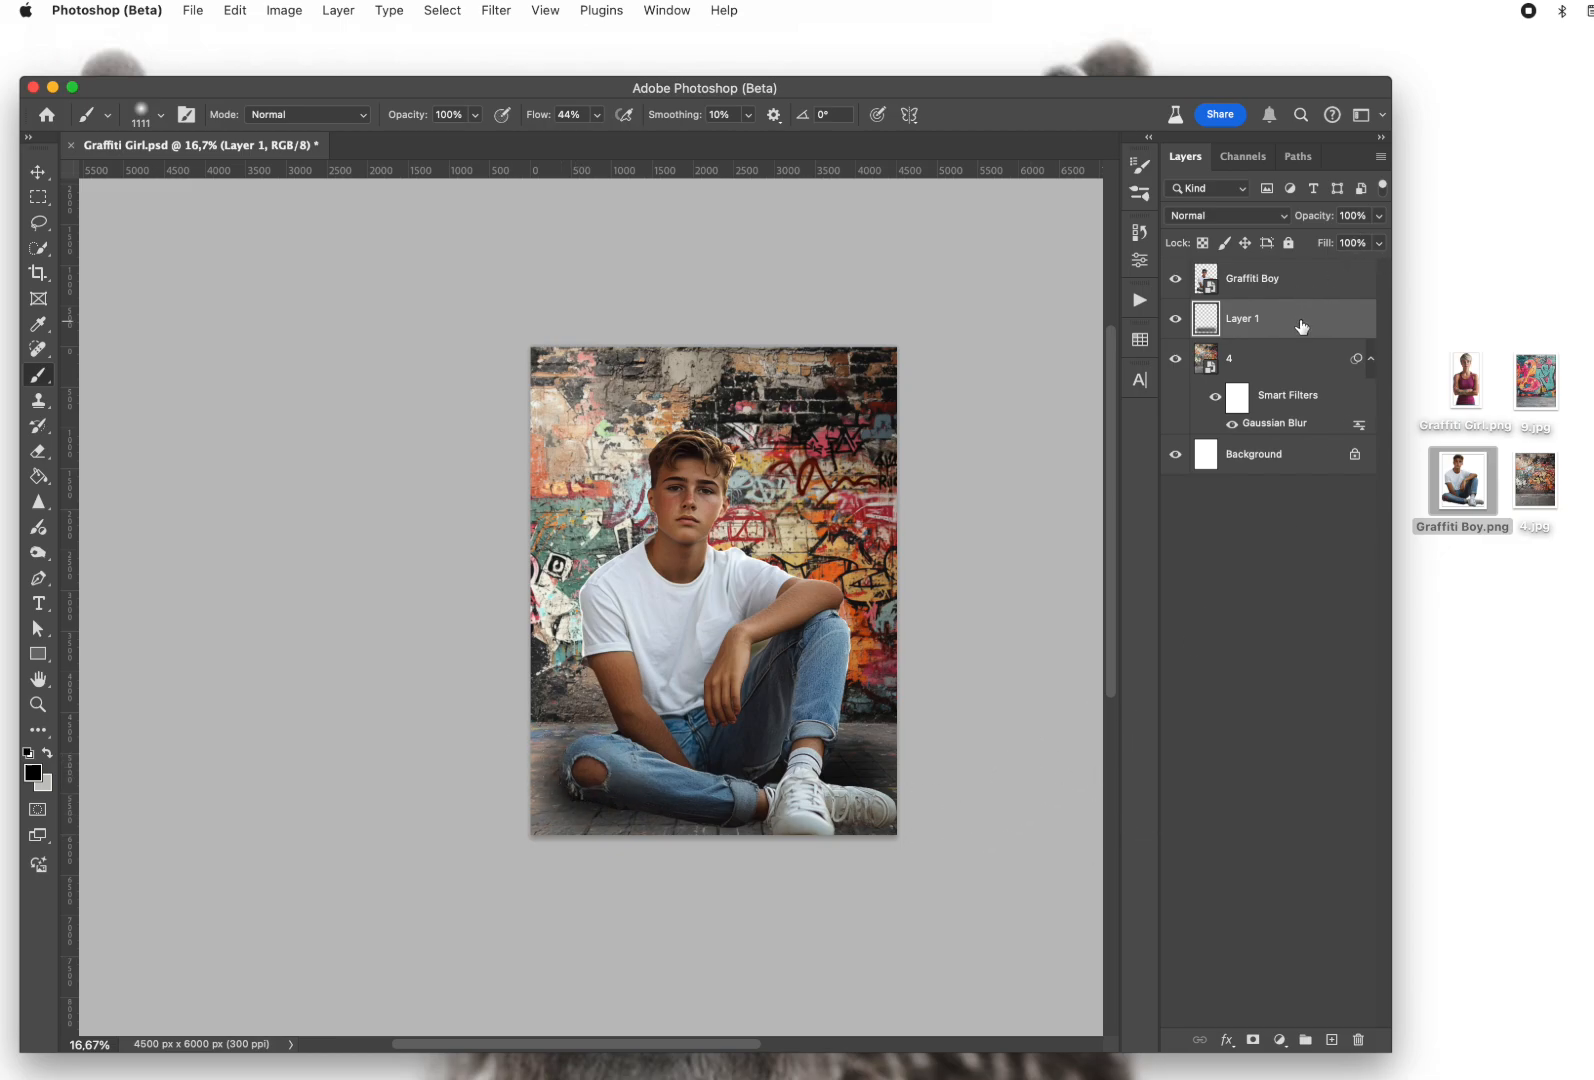
Set the painted ground shadow layer to Multiply and lower its opacity to about 43%
{"action": "left_click", "coordinate": [1283, 218]}
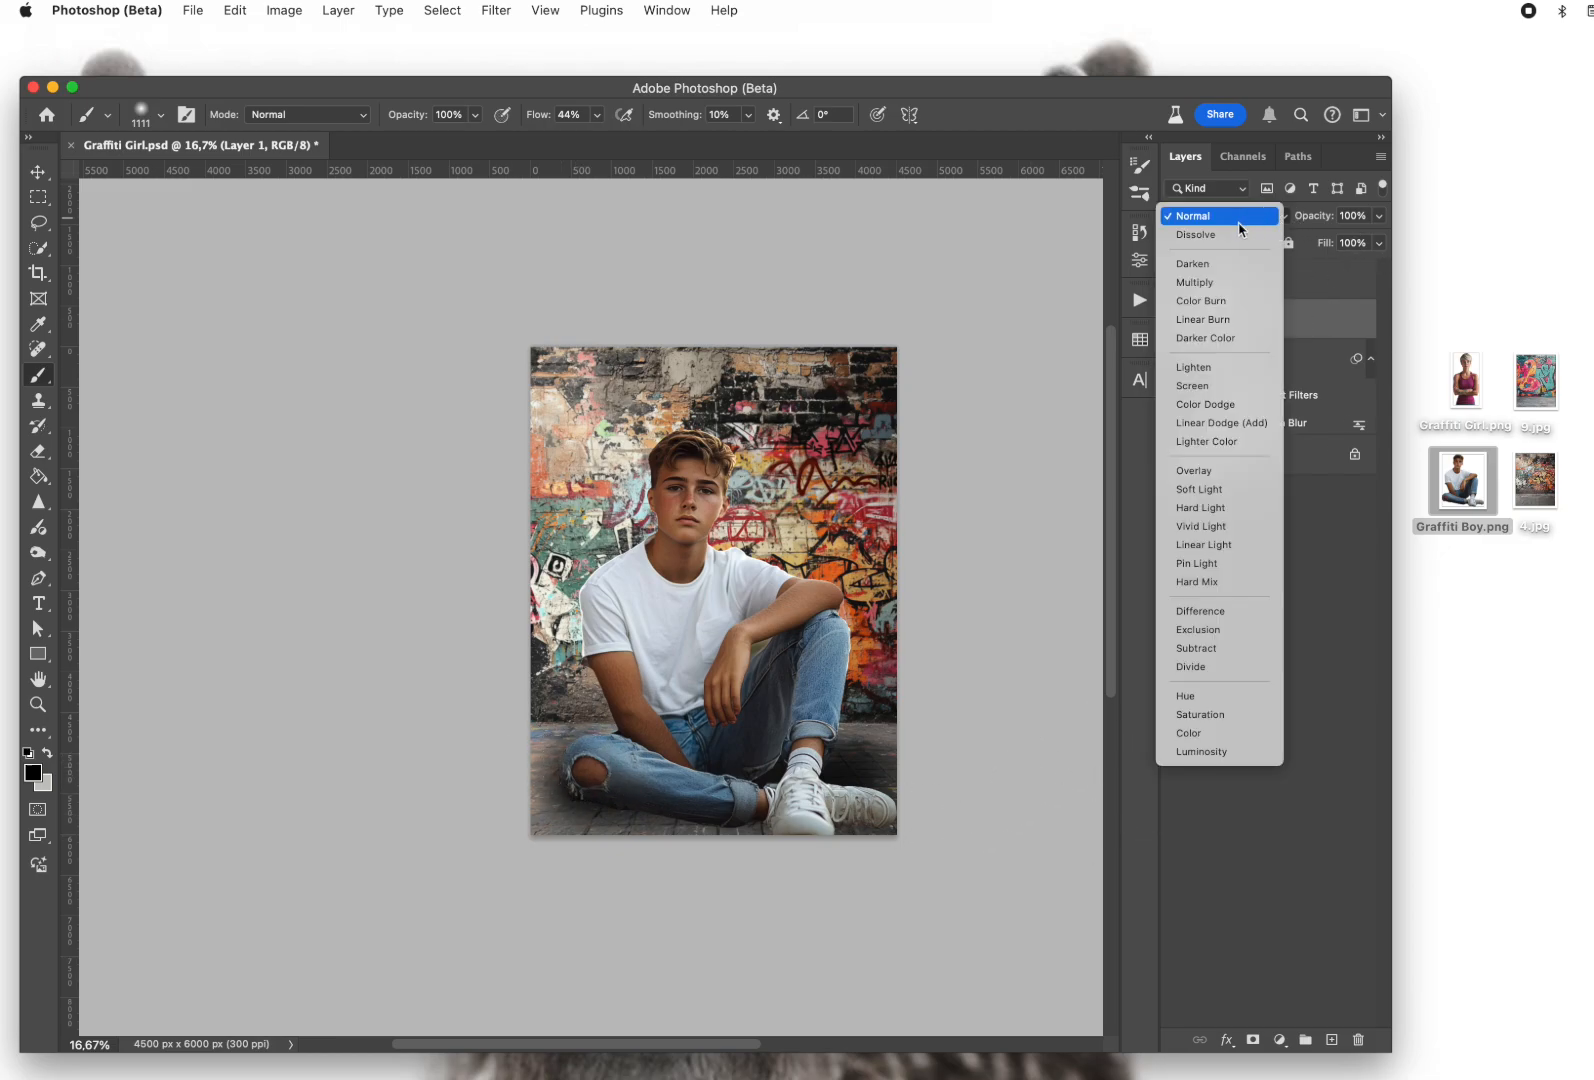
{"action": "left_click", "coordinate": [1206, 286]}
{"action": "left_click_drag", "start_coordinate": [1322, 219], "coordinate": [1266, 219]}
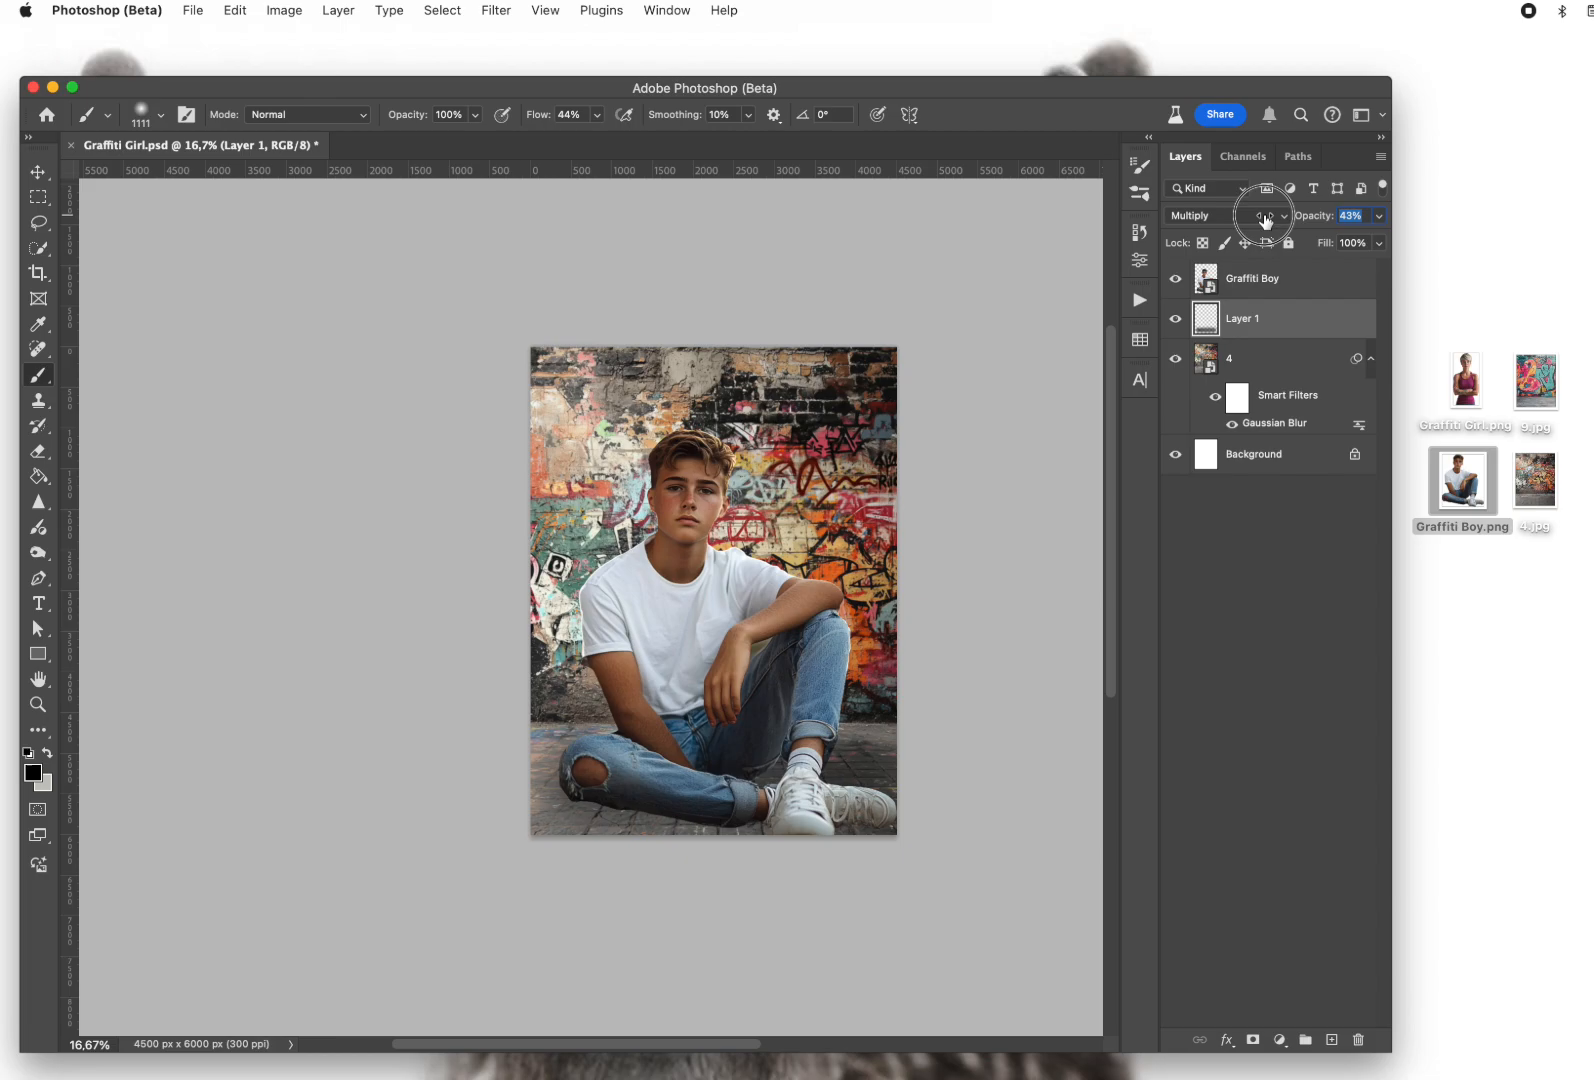
{"action": "left_click_drag", "start_coordinate": [1266, 220], "coordinate": [1263, 224]}
Add another layer above Layer 1 and paint a black contact shadow under the boy's legs and shoes with a 749 px soft brush
{"action": "left_click", "coordinate": [1331, 1040]}
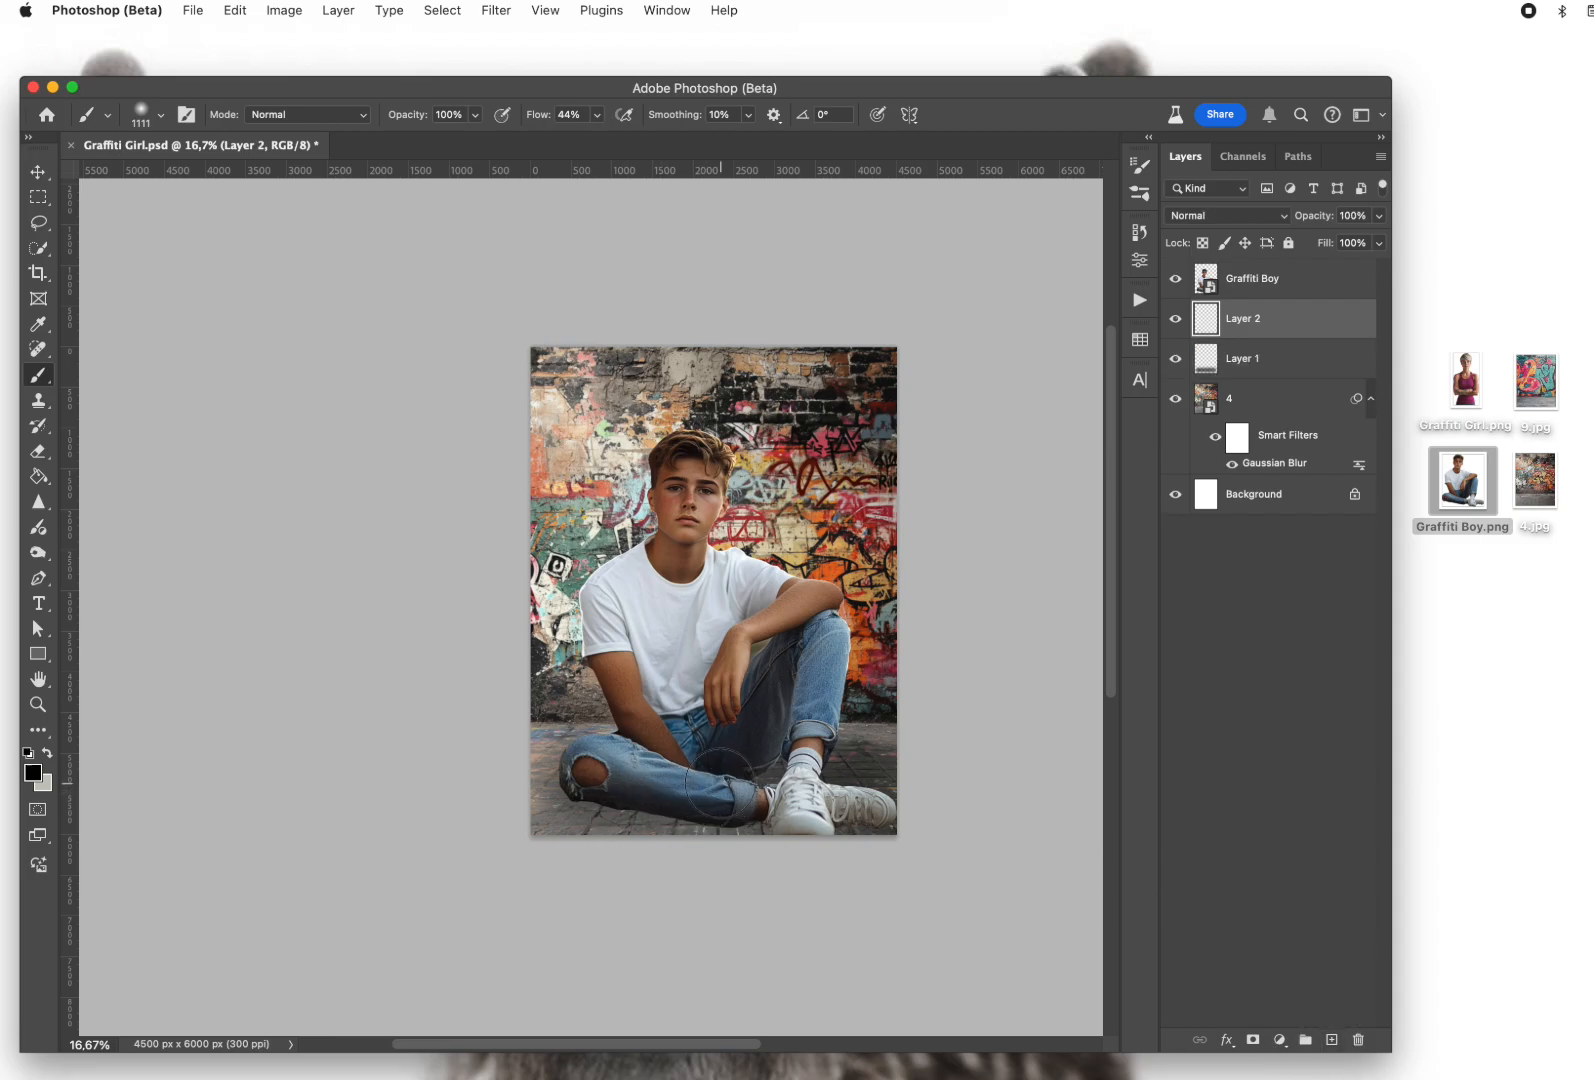
{"action": "left_click_drag", "start_coordinate": [721, 784], "coordinate": [688, 785]}
{"action": "mouse_move", "coordinate": [570, 800]}
{"action": "left_mouse_down"}
{"action": "mouse_move", "coordinate": [727, 816]}
{"action": "mouse_move", "coordinate": [773, 787]}
{"action": "mouse_move", "coordinate": [754, 819]}
{"action": "mouse_move", "coordinate": [889, 827]}
{"action": "left_mouse_up"}
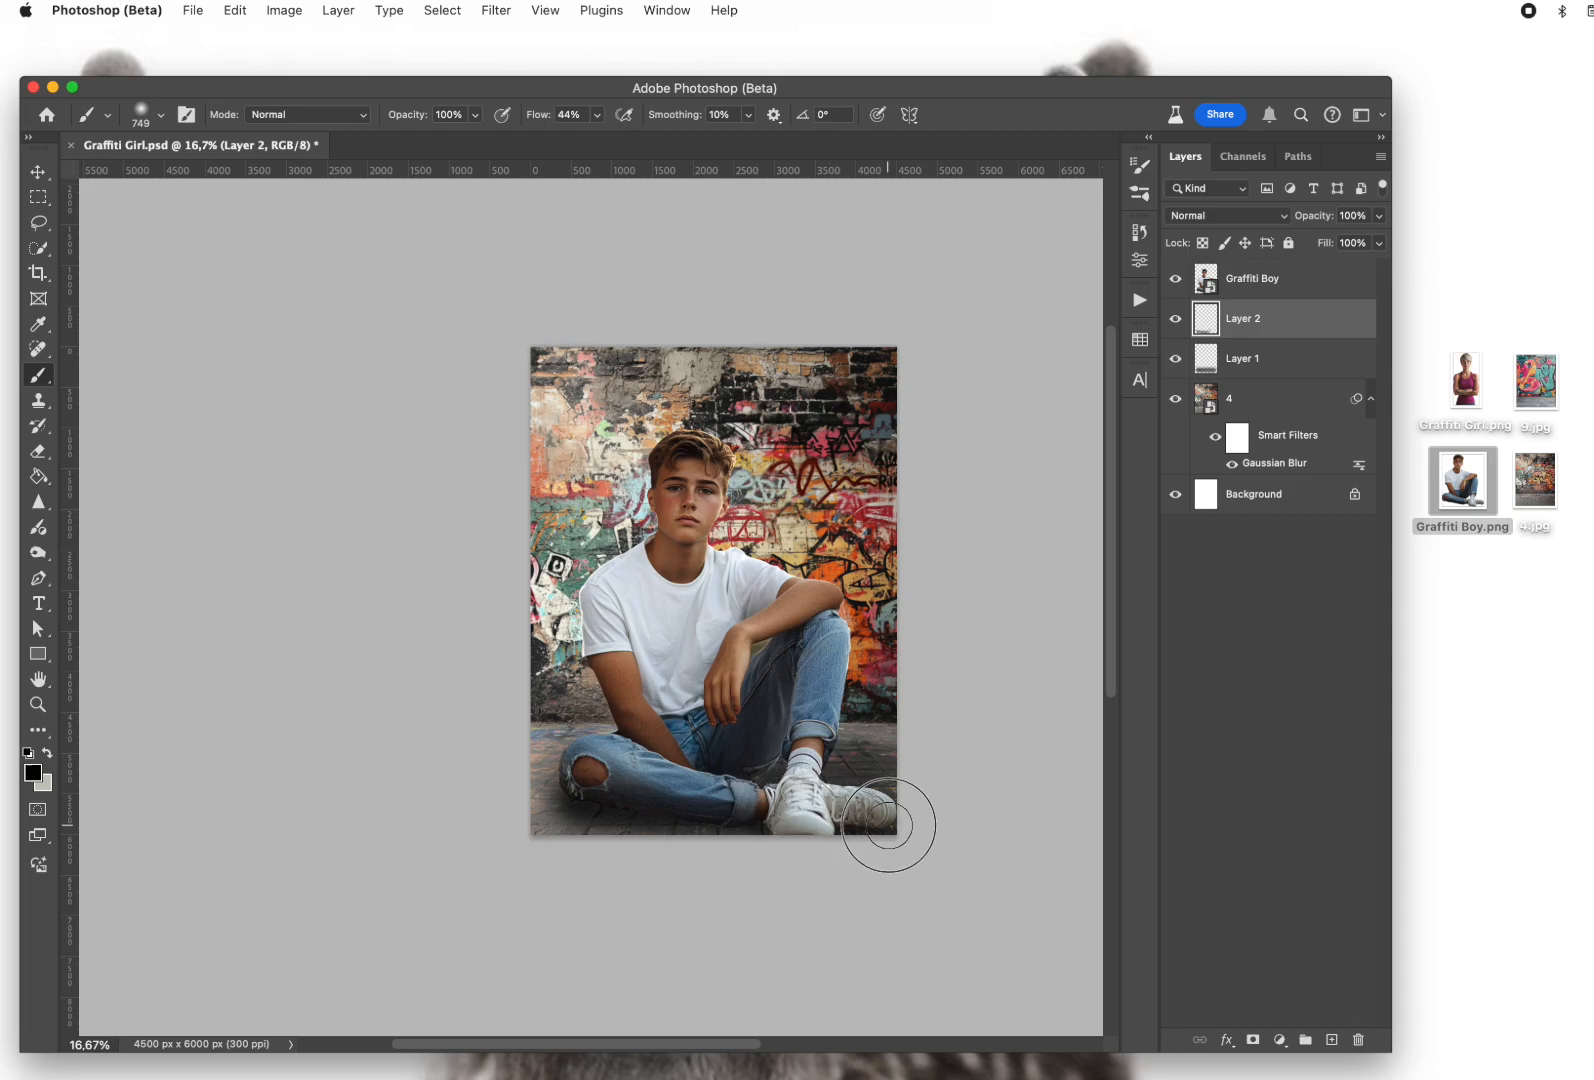
{"action": "left_click_drag", "start_coordinate": [570, 797], "coordinate": [603, 811]}
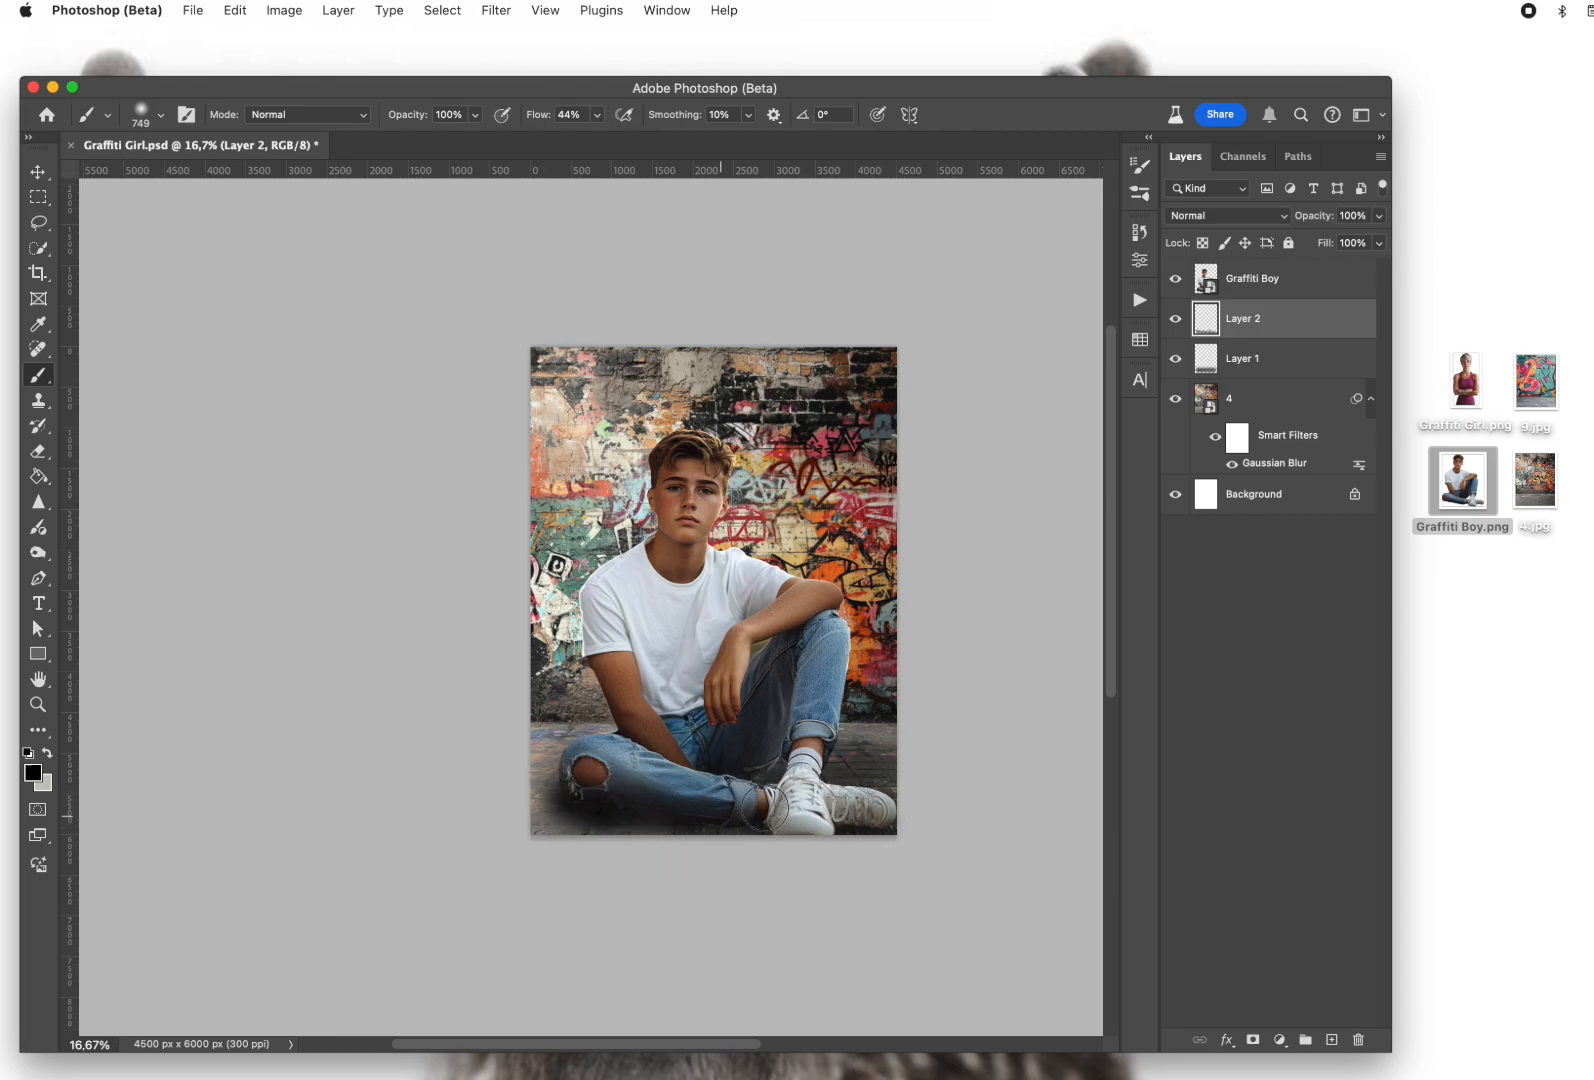
Set the contact shadow layer, Layer 2, to Multiply and lower its opacity to 60%
{"action": "left_click", "coordinate": [1240, 215]}
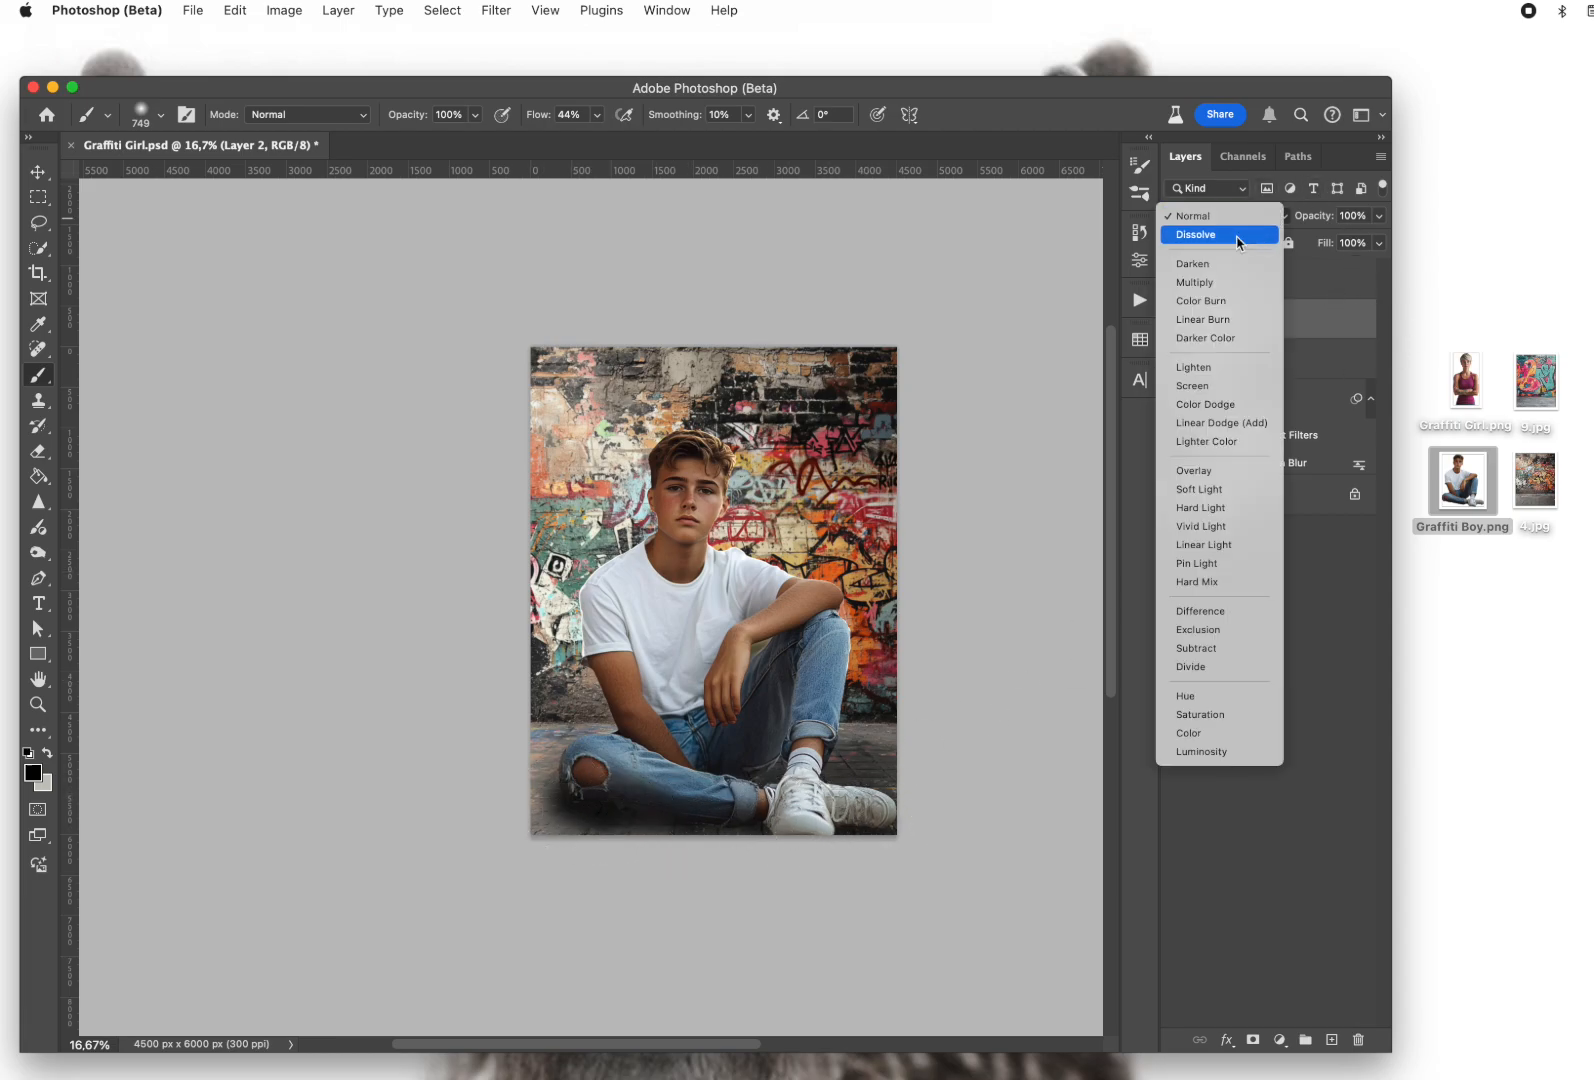
{"action": "left_click", "coordinate": [1215, 283]}
{"action": "left_click_drag", "start_coordinate": [1292, 214], "coordinate": [1282, 218]}
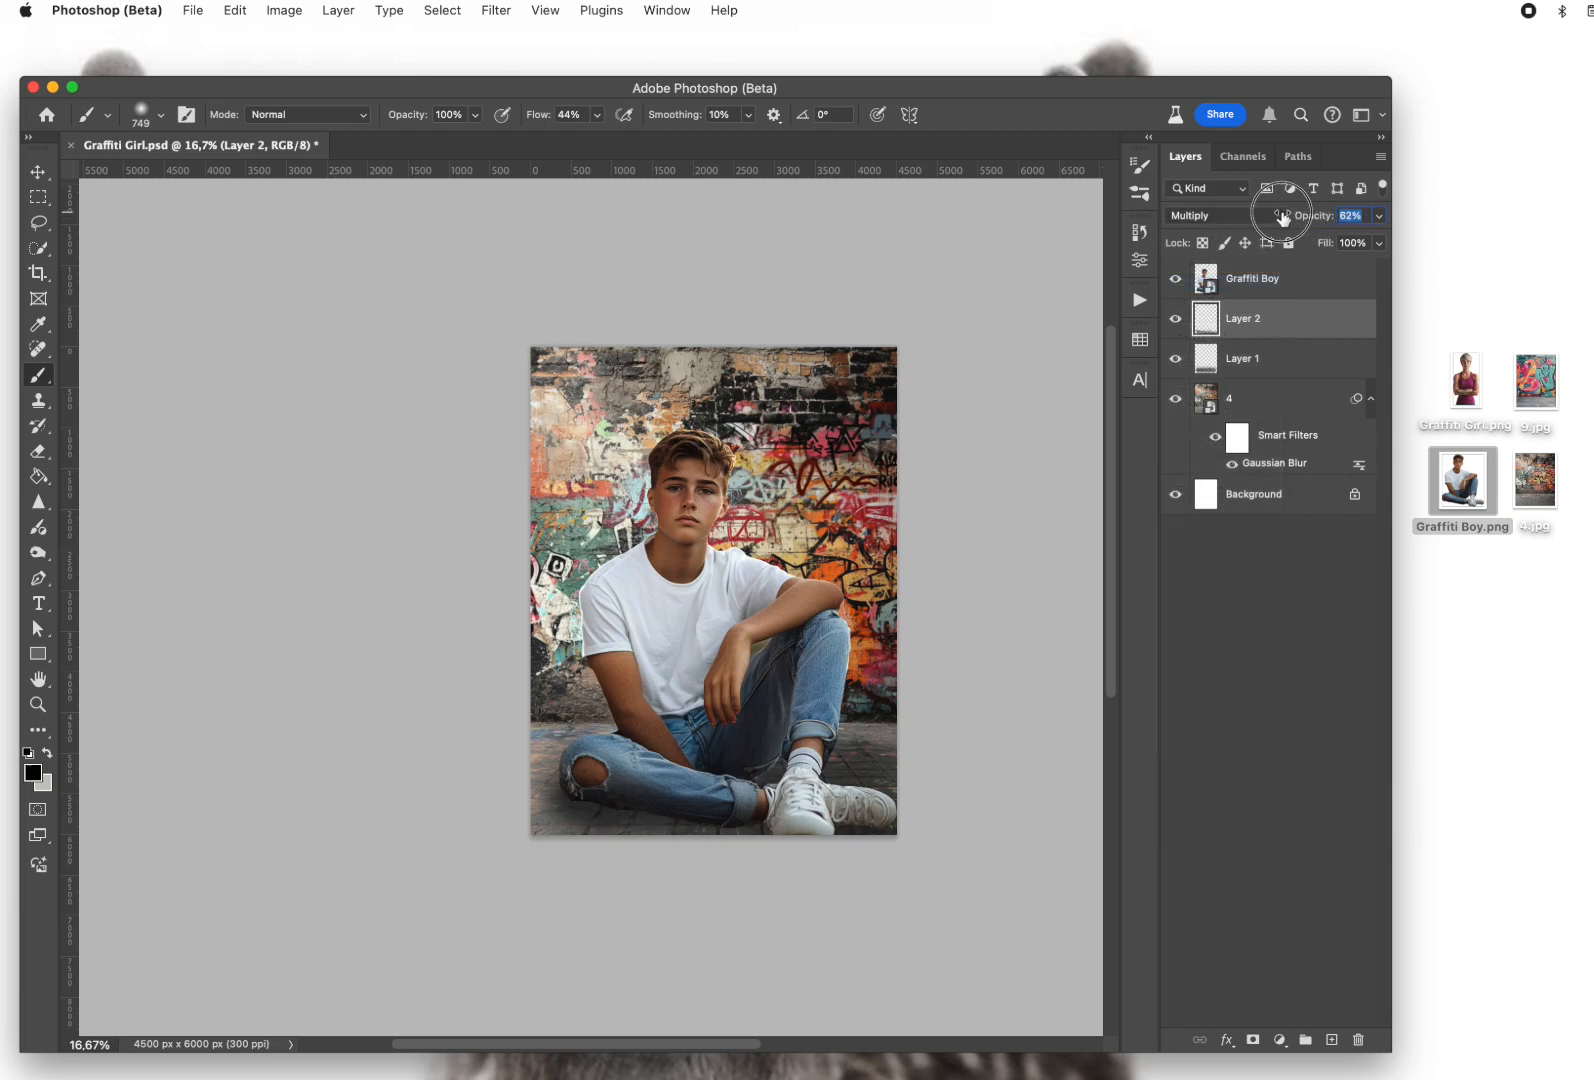
{"action": "left_click_drag", "start_coordinate": [1282, 218], "coordinate": [1280, 220]}
Hide both shadow layers and show them again to compare the effect, and reduce Layer 2's opacity slightly further
{"action": "left_click", "coordinate": [1176, 319]}
{"action": "left_click", "coordinate": [1176, 358]}
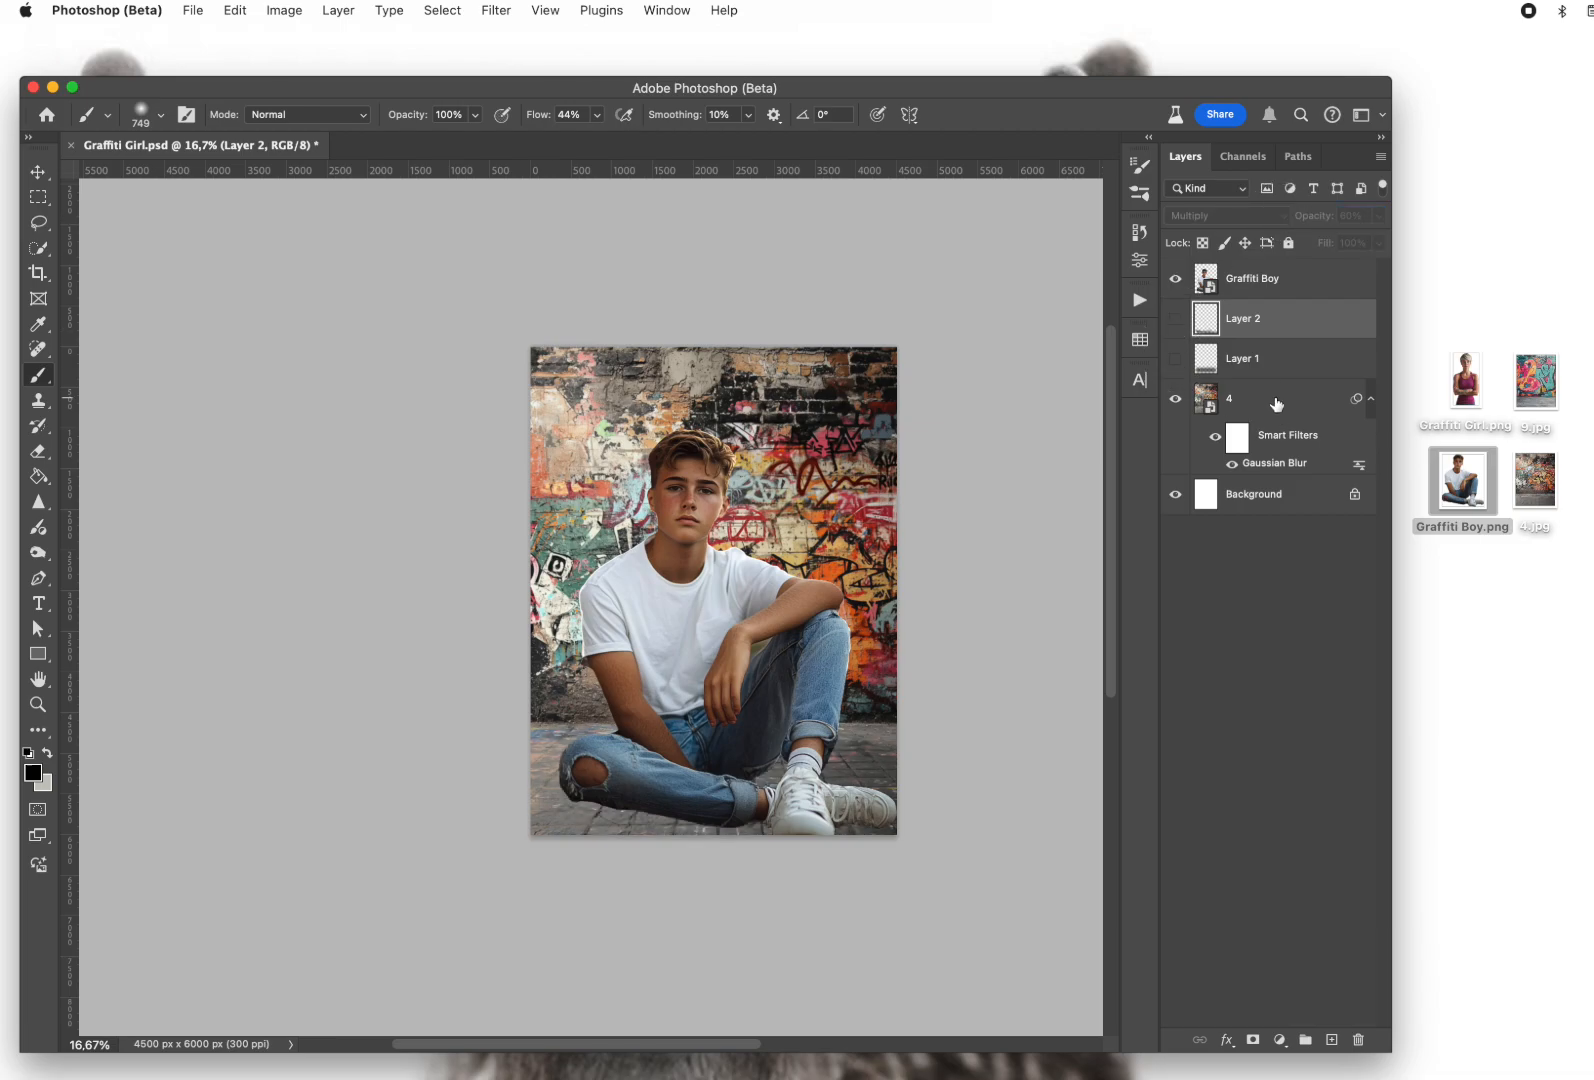
{"action": "left_click", "coordinate": [1177, 360]}
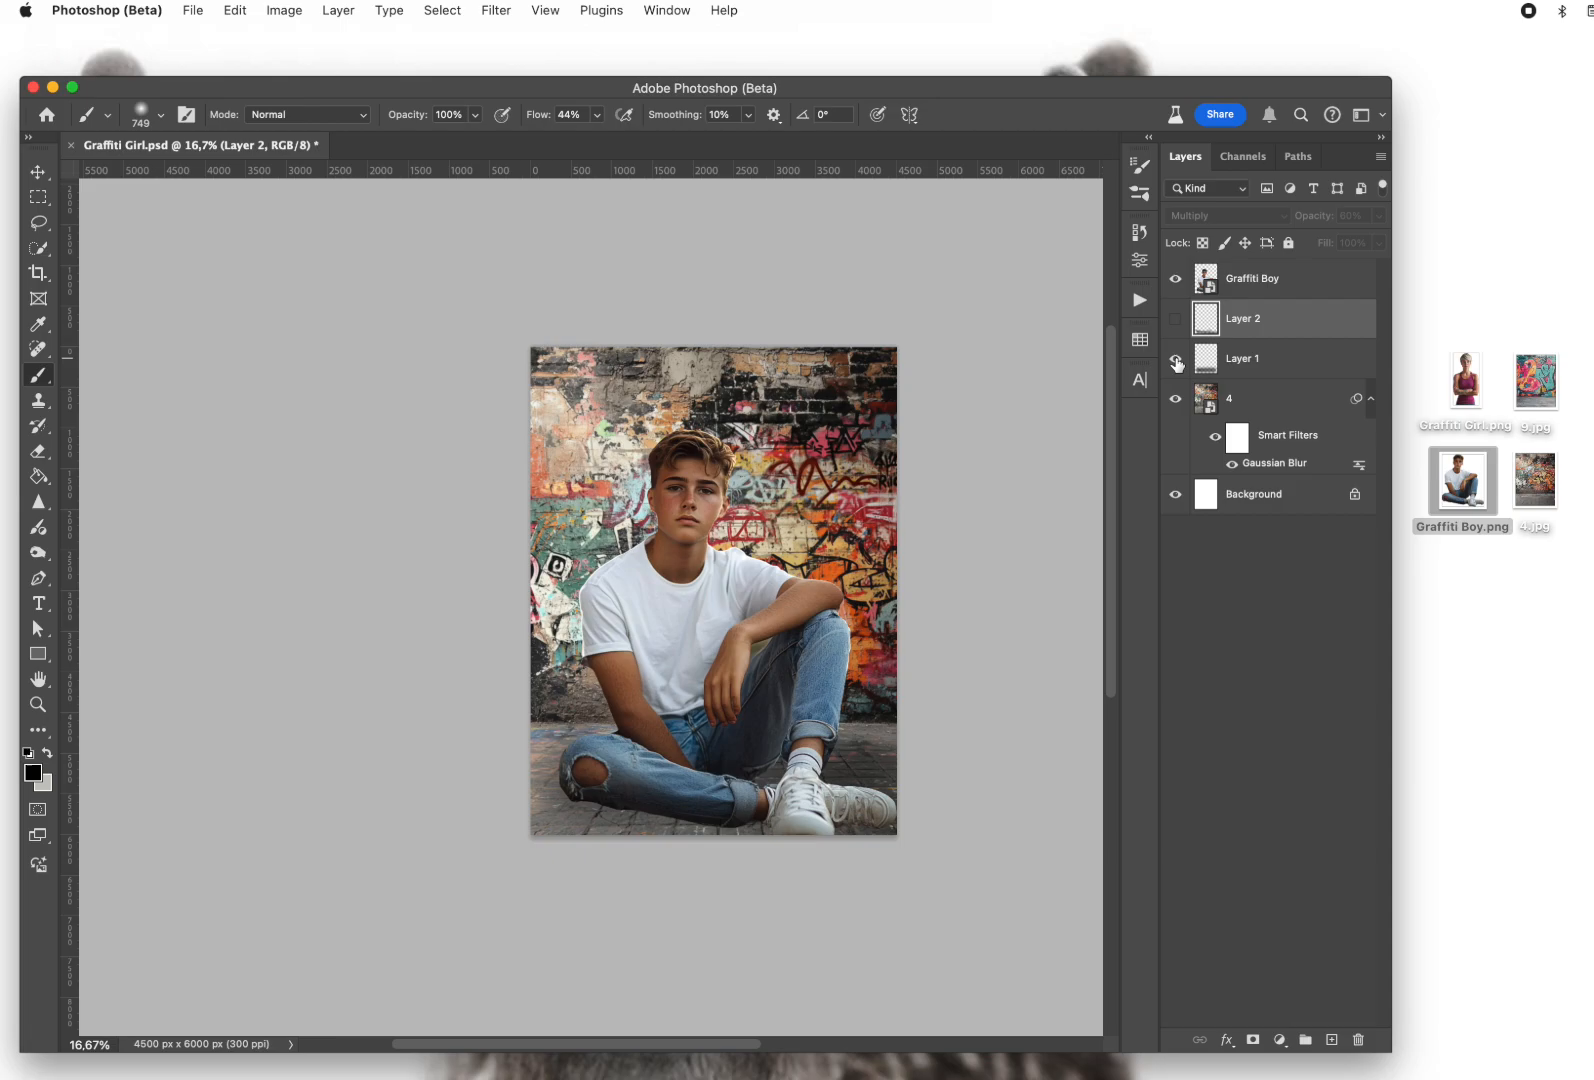
{"action": "left_click", "coordinate": [1176, 320]}
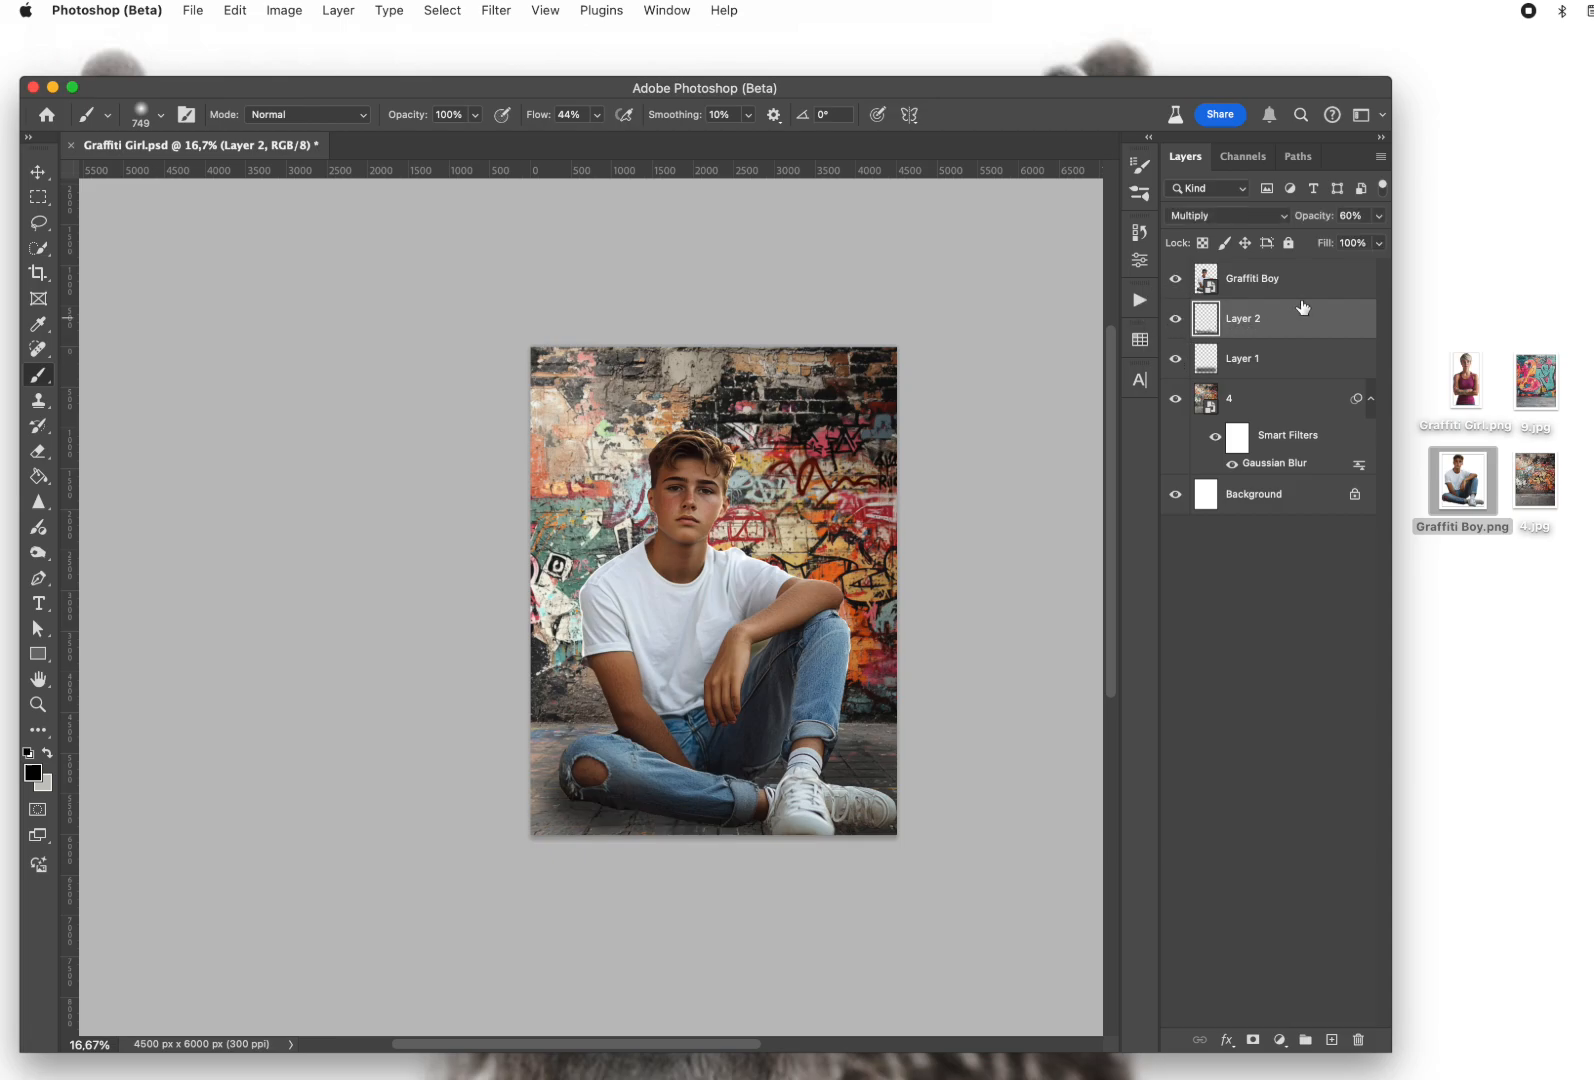
{"action": "left_click_drag", "start_coordinate": [1319, 219], "coordinate": [1311, 220]}
Add a new layer above Layer 2 and paint a tighter black shadow beneath the boy's legs and shoes with a 473 px soft brush
{"action": "left_click", "coordinate": [1331, 1040]}
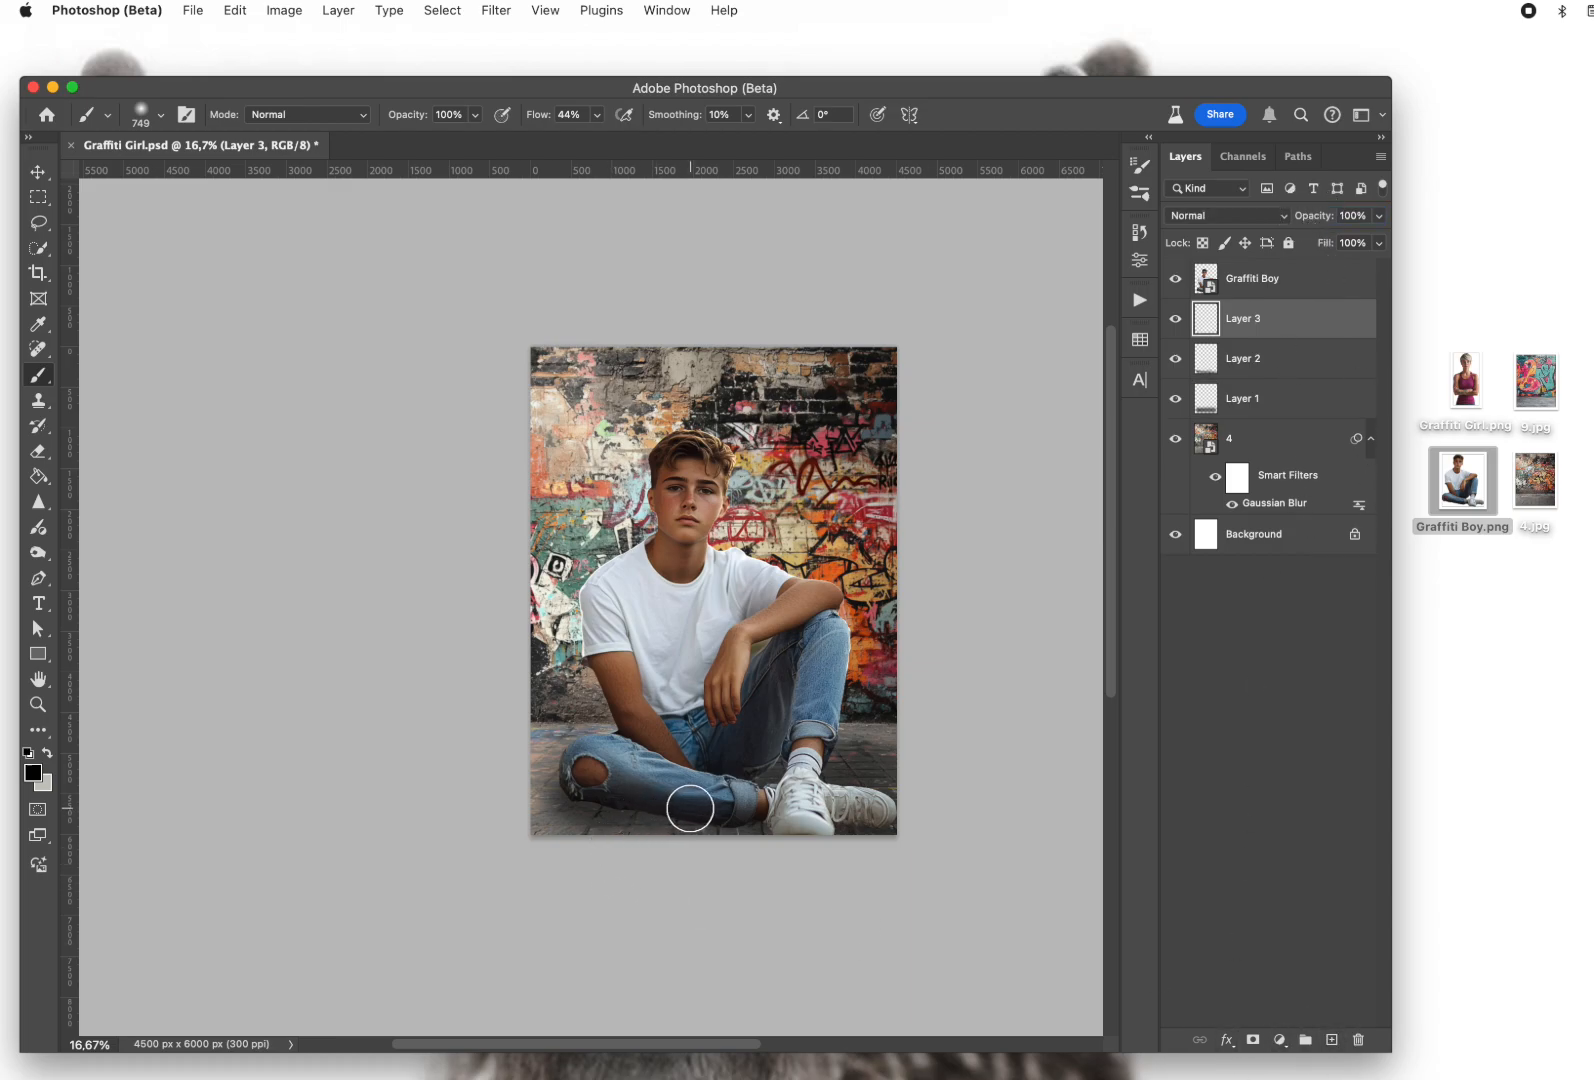
{"action": "left_click_drag", "start_coordinate": [687, 806], "coordinate": [662, 807]}
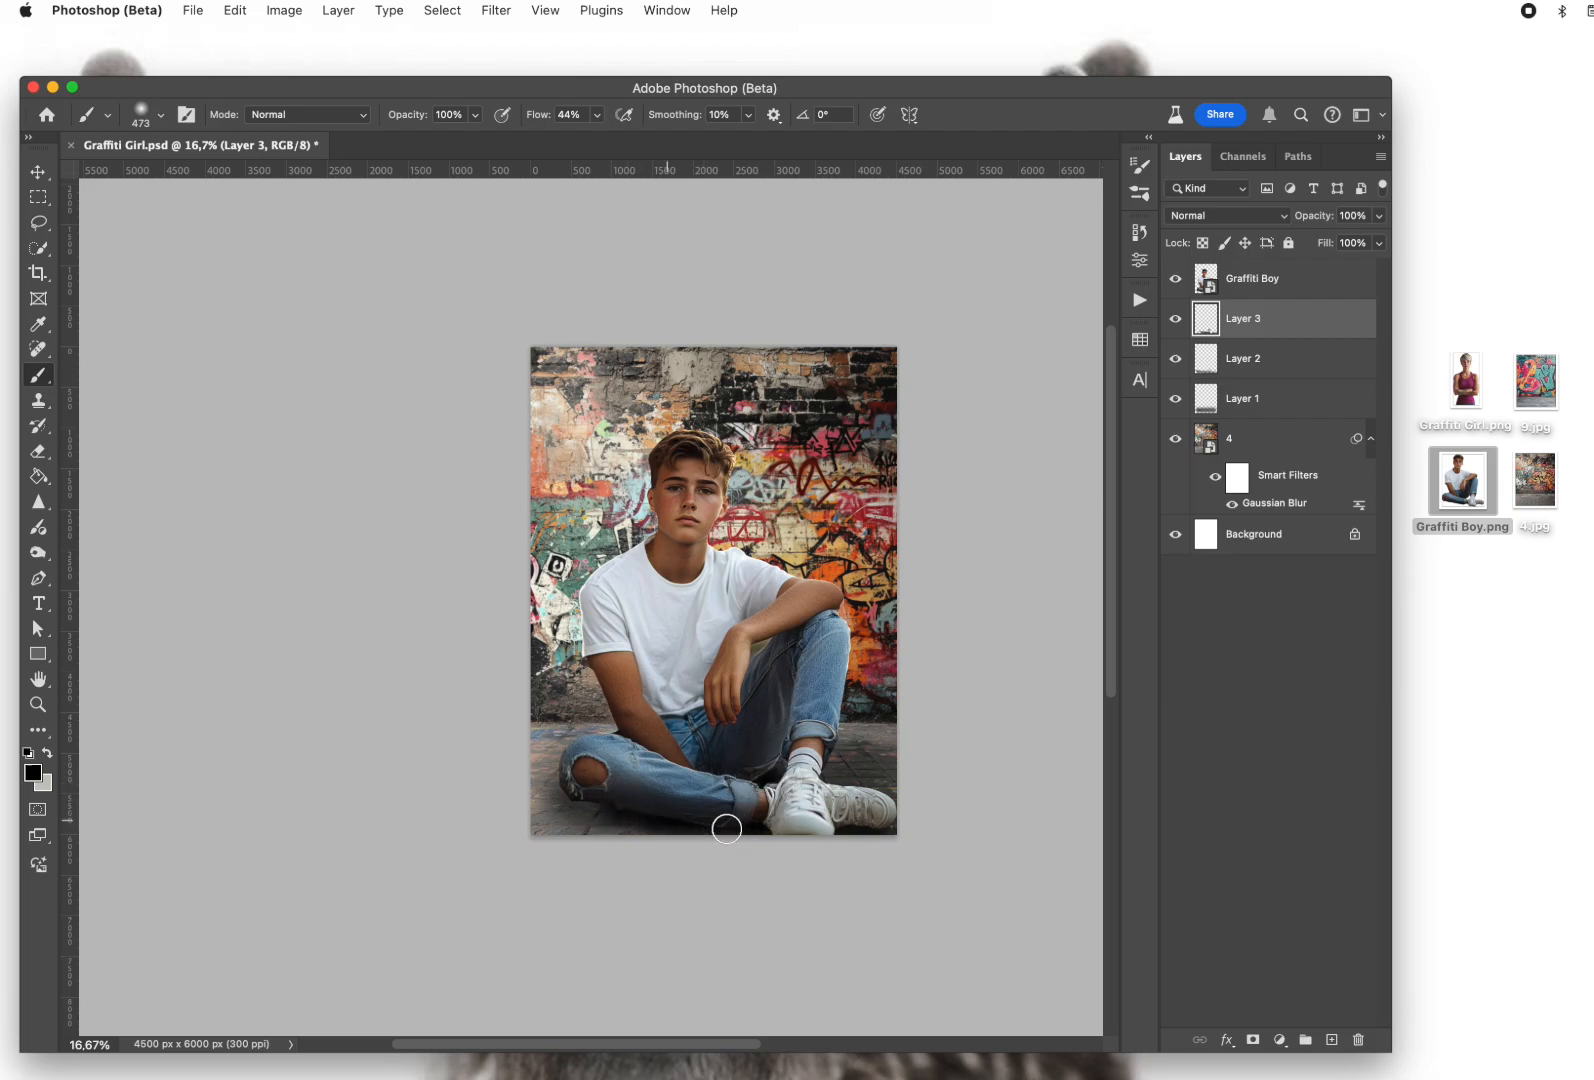
Set Layer 3 to Multiply with 74% opacity, checking it against the two shadow layers below
{"action": "left_click", "coordinate": [1283, 216]}
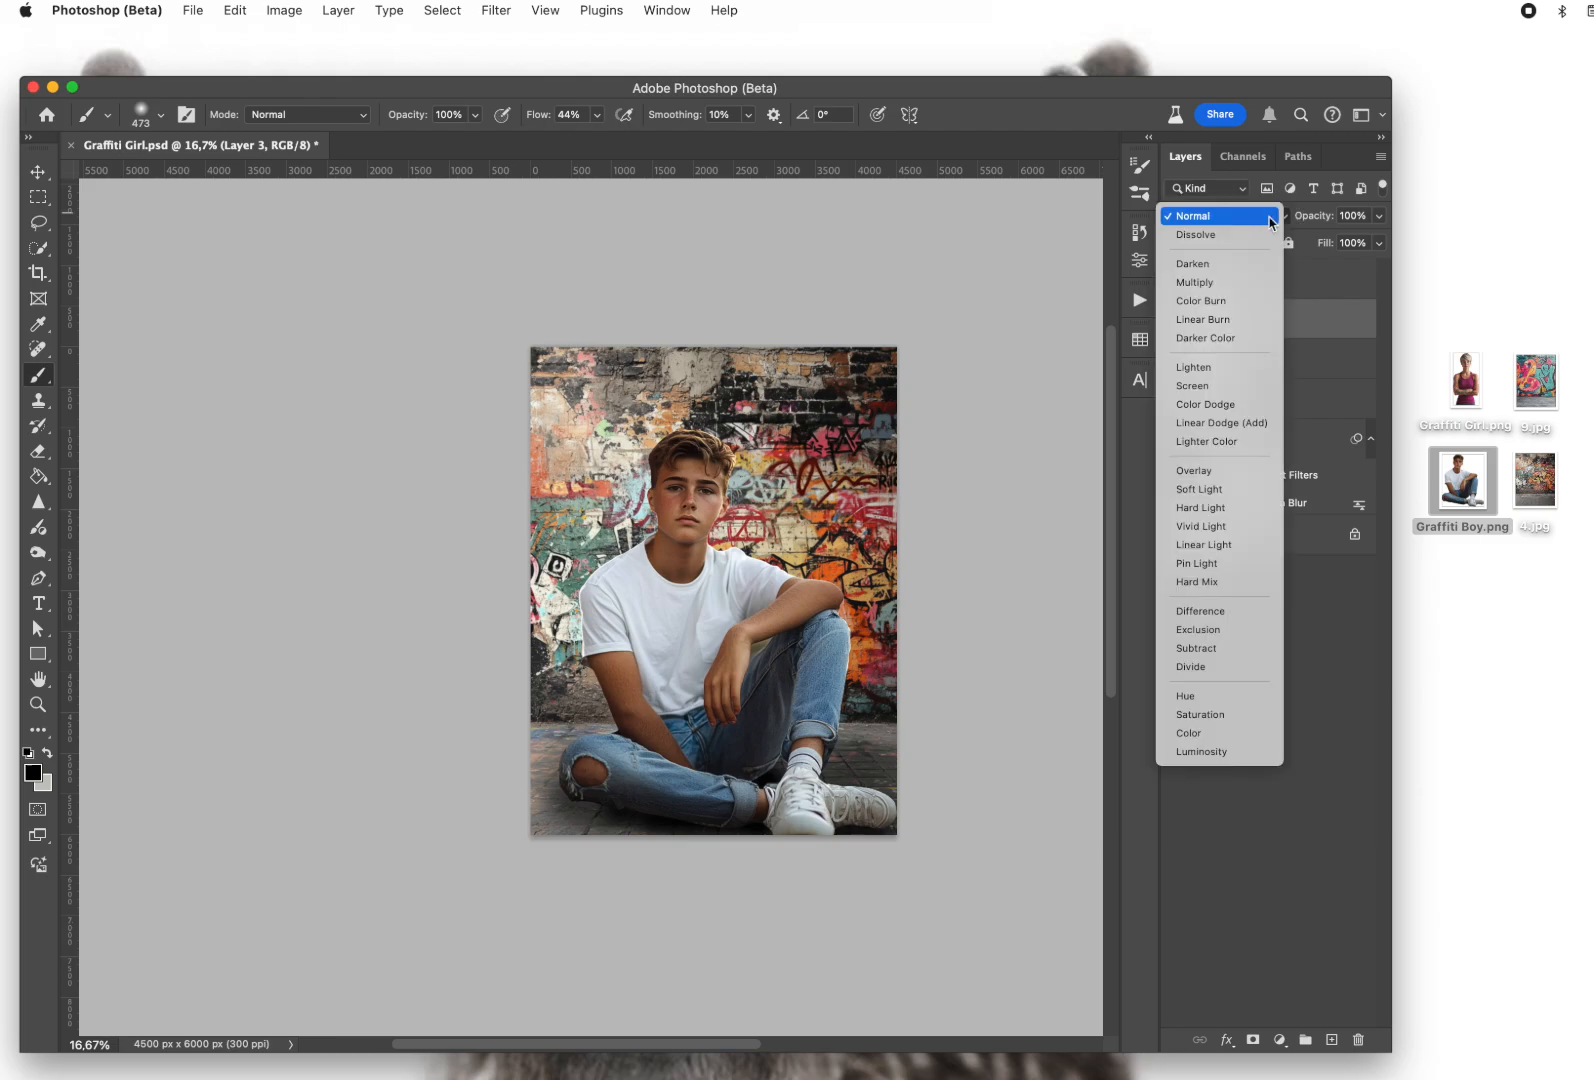
{"action": "left_click", "coordinate": [1262, 282]}
{"action": "mouse_move", "coordinate": [1322, 218]}
{"action": "left_mouse_down"}
{"action": "mouse_move", "coordinate": [1290, 218]}
{"action": "mouse_move", "coordinate": [1306, 219]}
{"action": "left_mouse_up"}
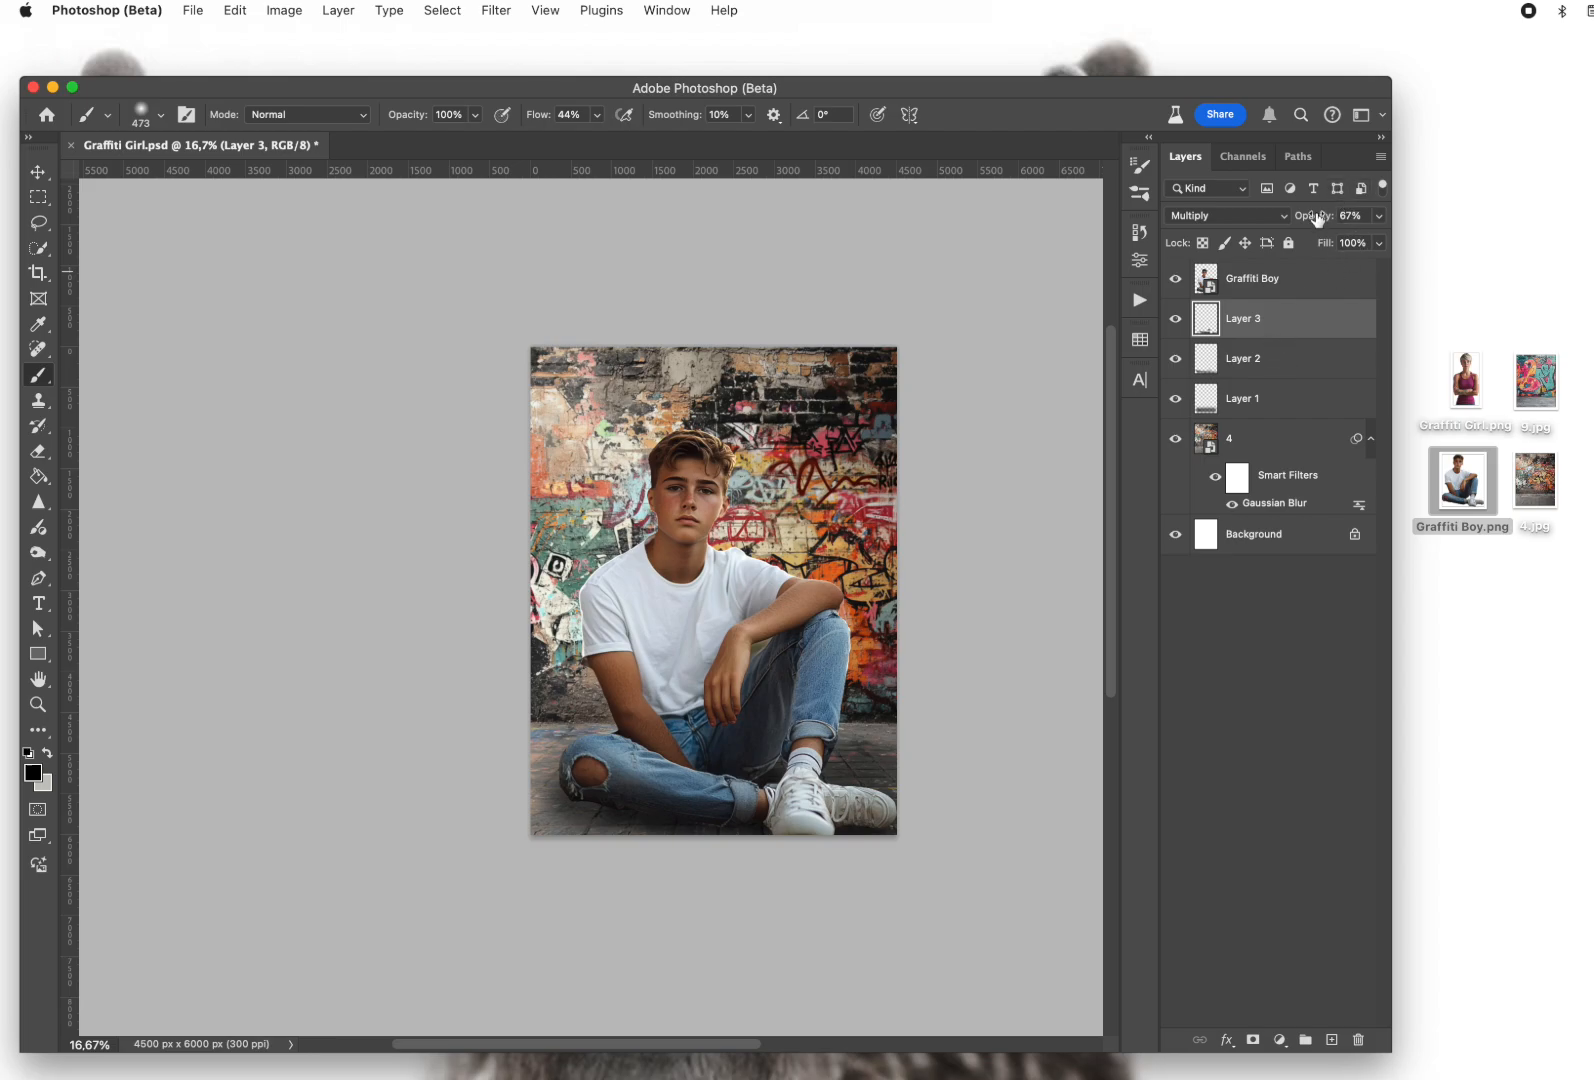
{"action": "left_click_drag", "start_coordinate": [1317, 219], "coordinate": [1324, 219]}
{"action": "left_click", "coordinate": [1316, 362]}
{"action": "left_click", "coordinate": [1290, 401]}
{"action": "left_click", "coordinate": [1281, 335]}
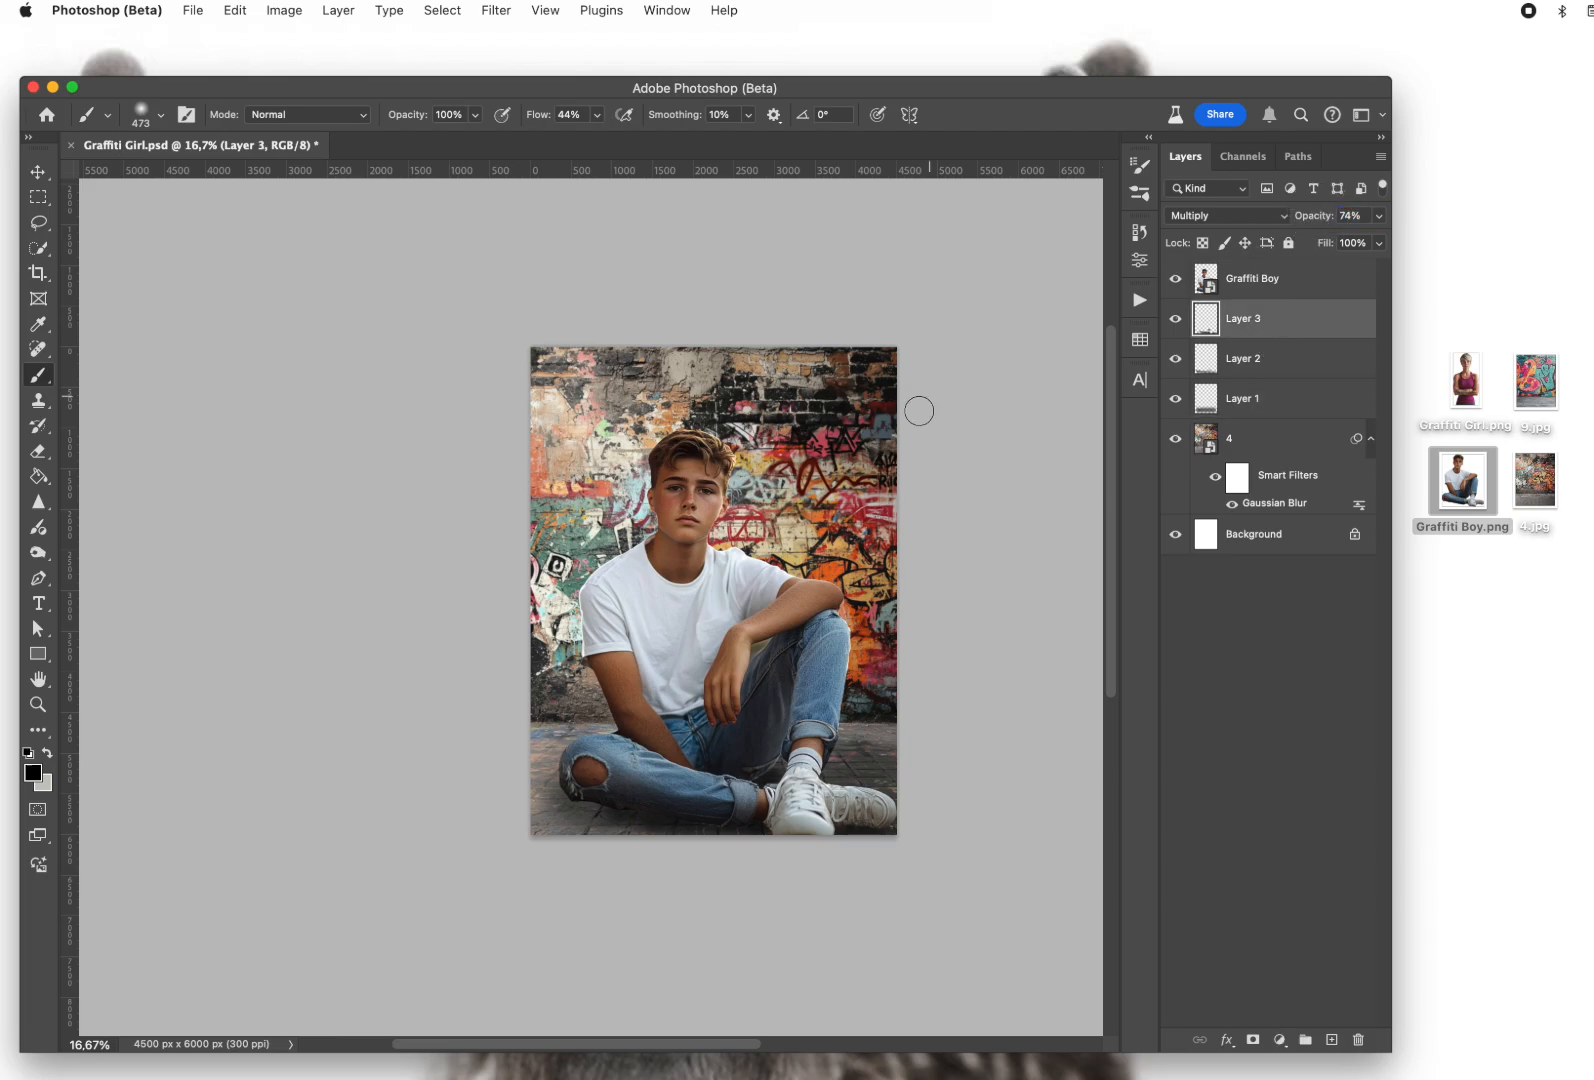